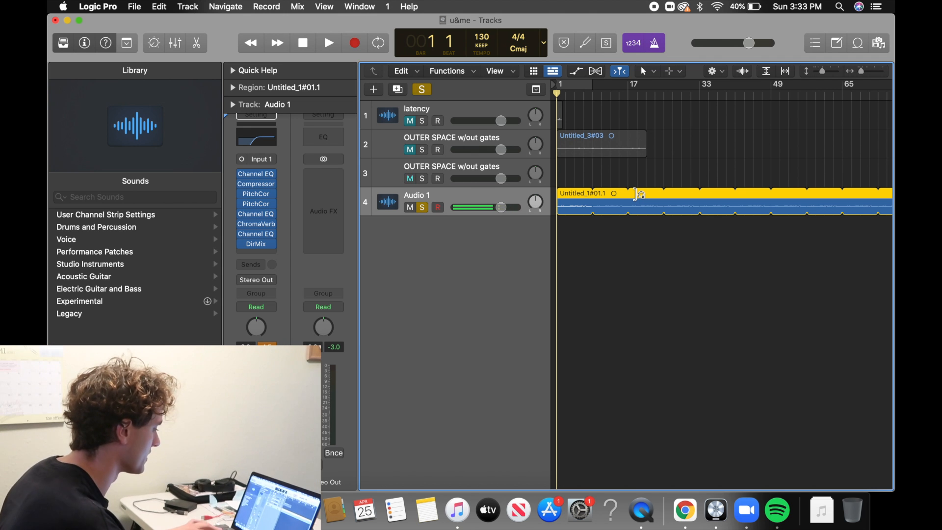
# Listen to the soloed Audio 1 track from the beginning and return the playhead to the start.
pyautogui.press('space')
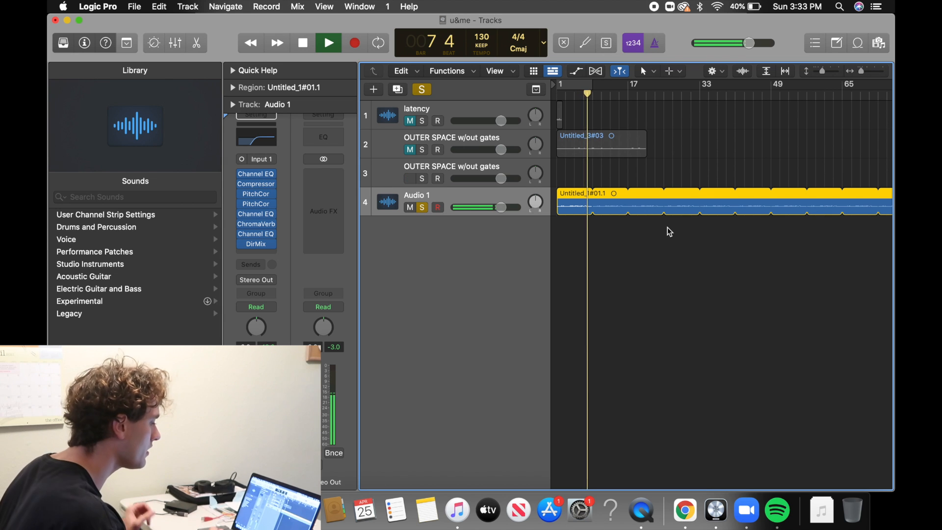
pyautogui.press('space')
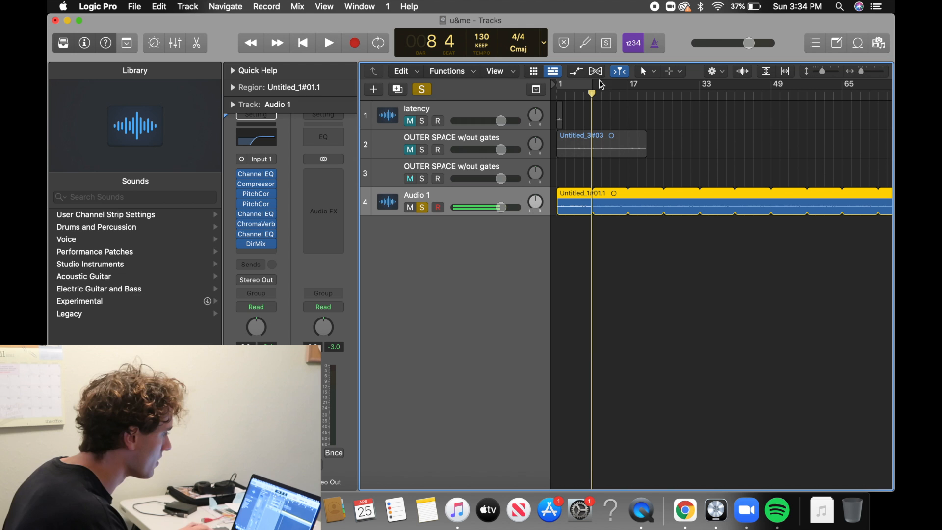
pyautogui.press('Return')
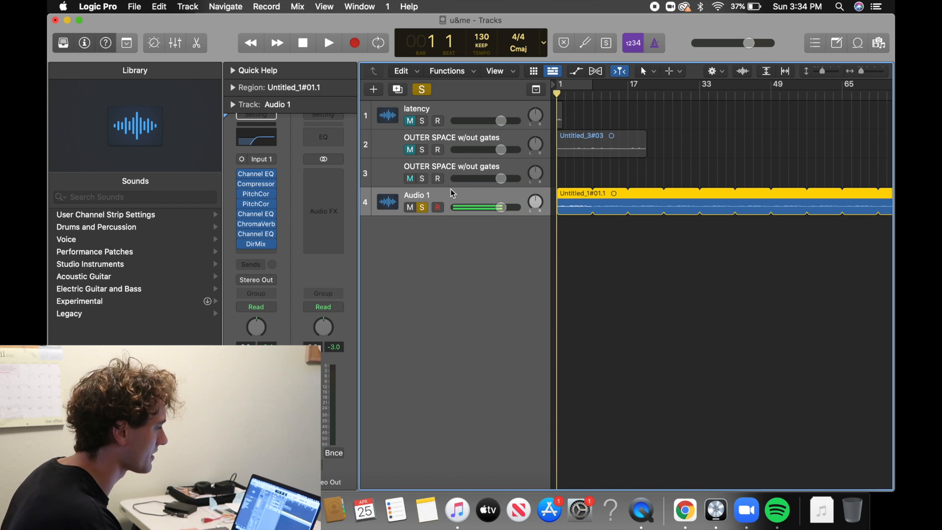
# Solo the latency track and take the Audio 1 track out of solo.
pyautogui.rightClick(431, 193)
pyautogui.click(423, 196)
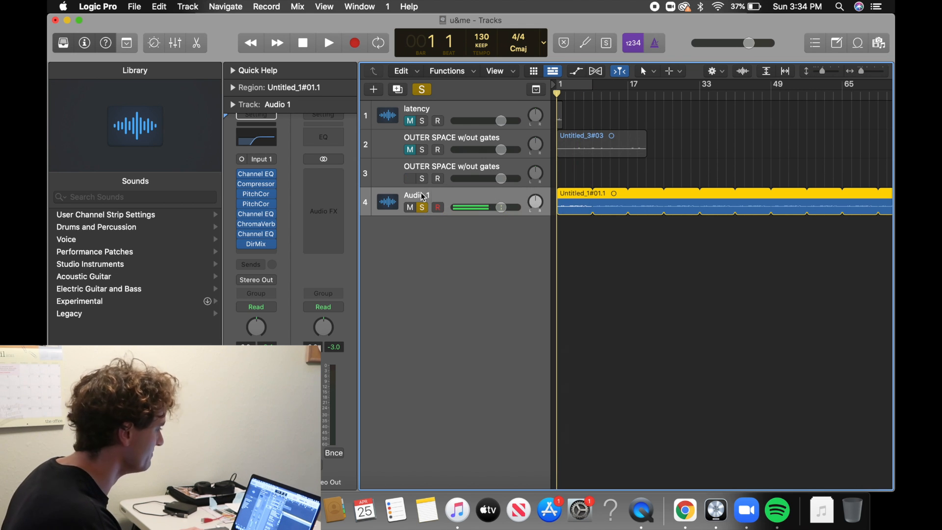
pyautogui.click(470, 140)
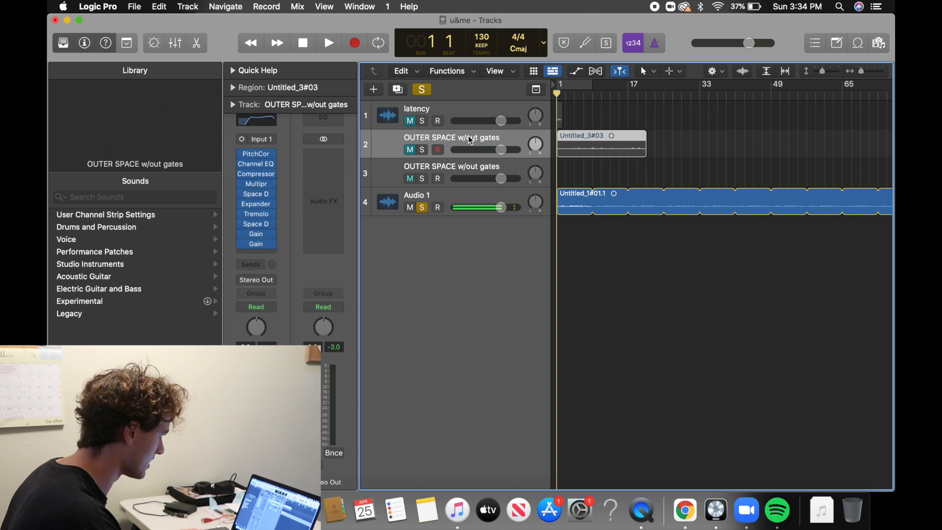
pyautogui.click(443, 108)
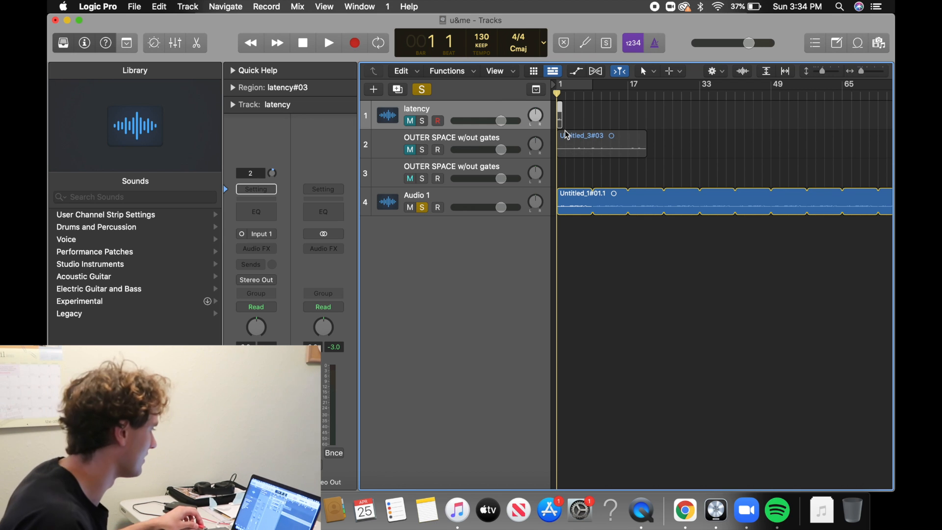
pyautogui.scroll(10, 565, 134)
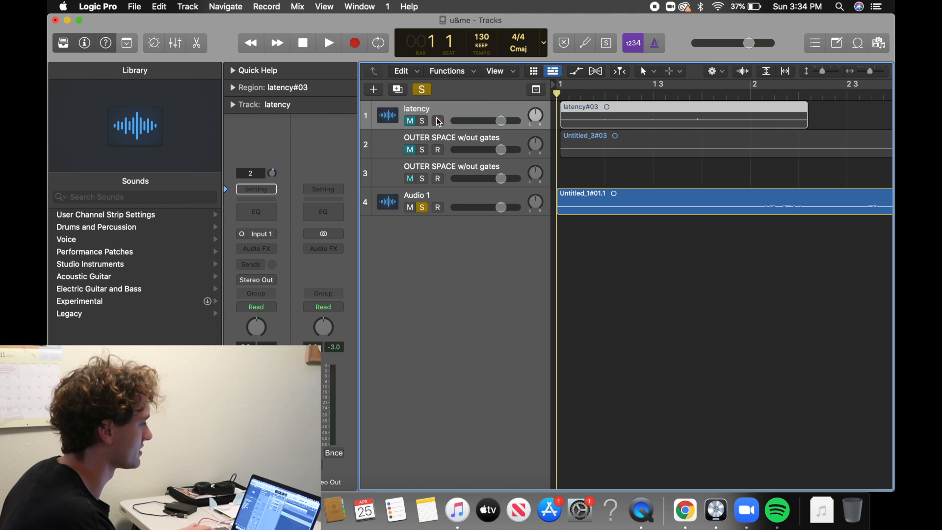
pyautogui.click(421, 121)
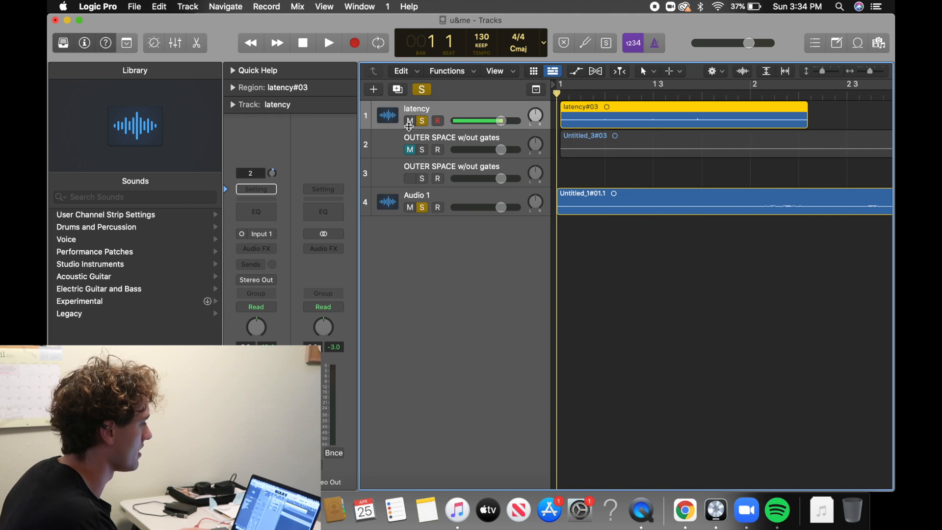
pyautogui.click(411, 120)
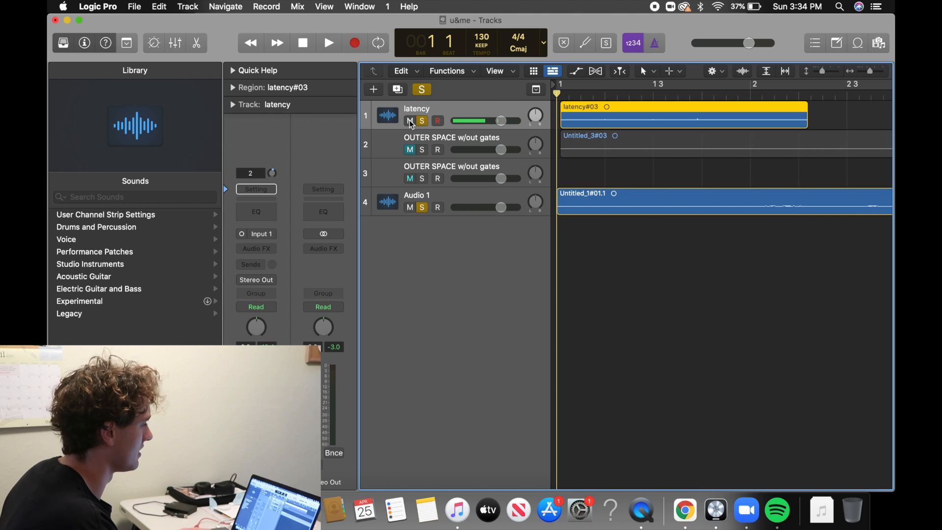
pyautogui.click(421, 207)
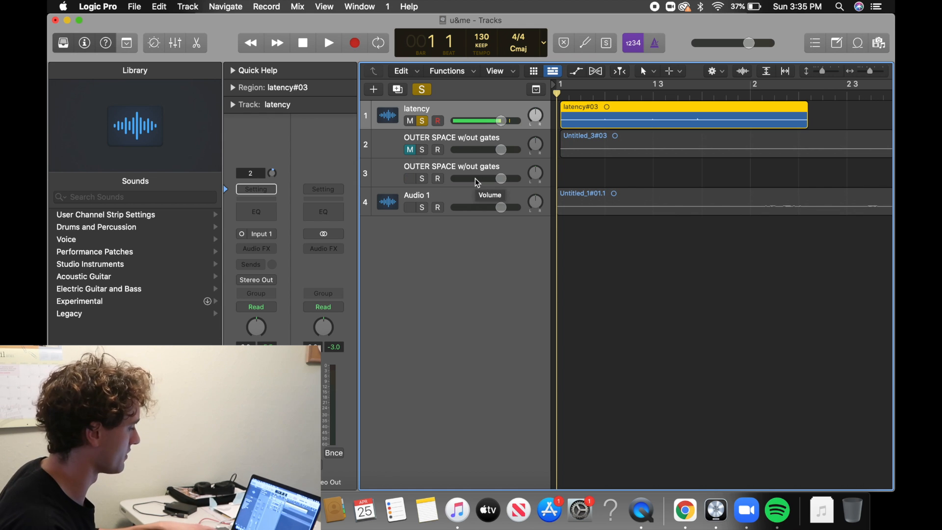
# Play the soloed latency track against the metronome and return the playhead to the start.
pyautogui.press('space')
pyautogui.press('space')
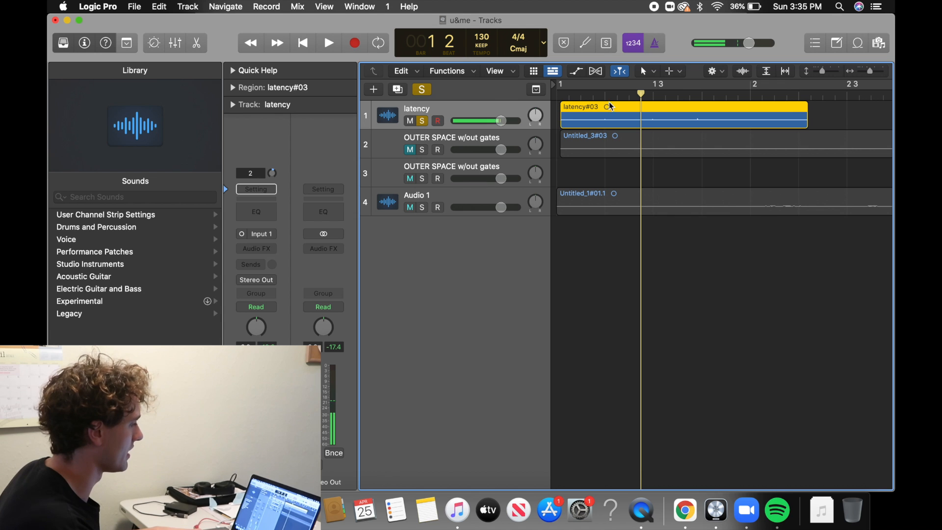
pyautogui.press('space')
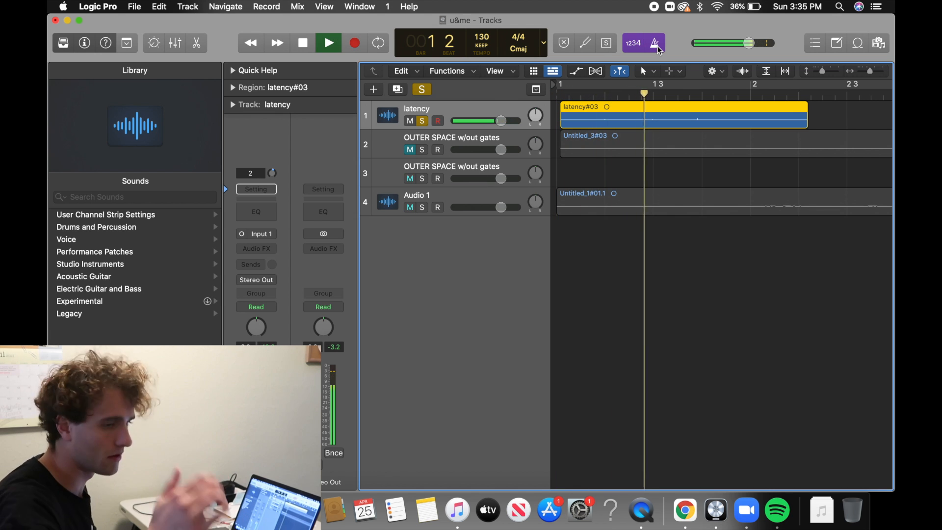
pyautogui.press('space')
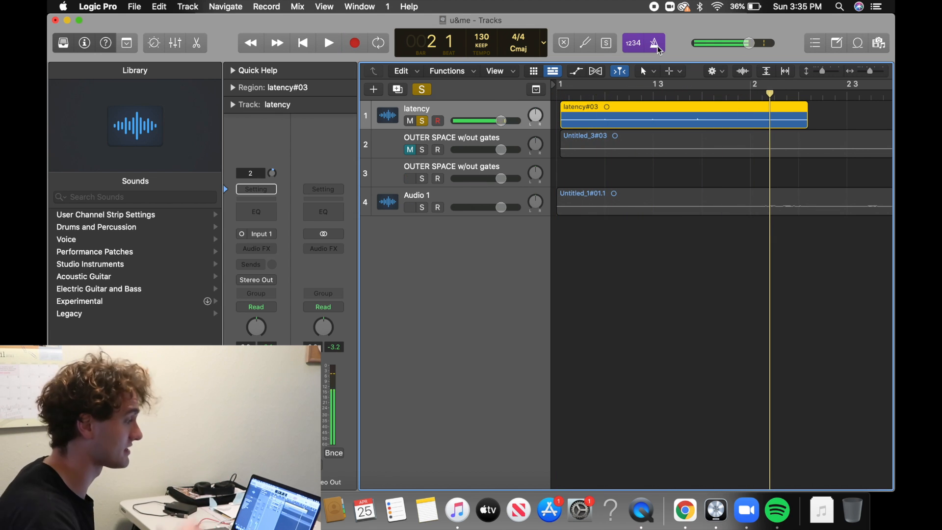
pyautogui.press('Return')
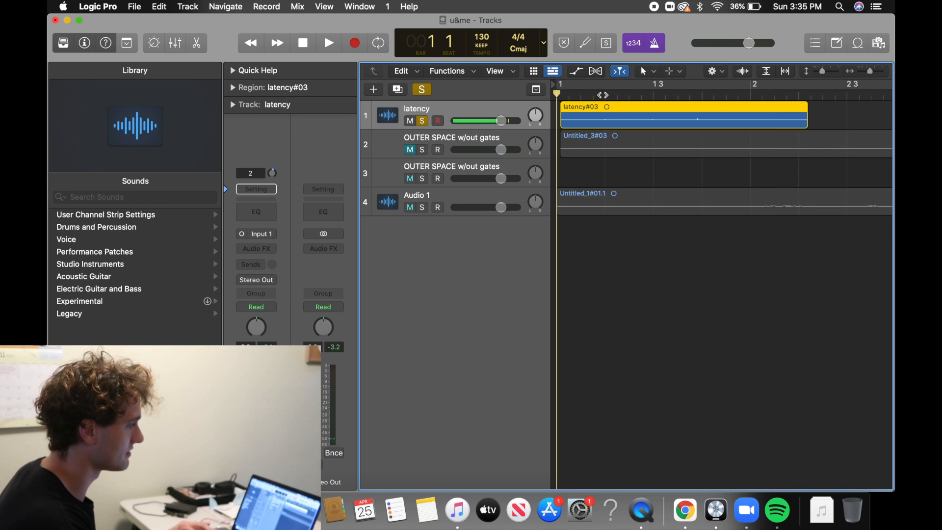
# Examine how the latency#03 region's waveform and start line up with the beats around bar 1.
pyautogui.click(605, 95)
pyautogui.scroll(6, 605, 108)
pyautogui.scroll(-2, 605, 109)
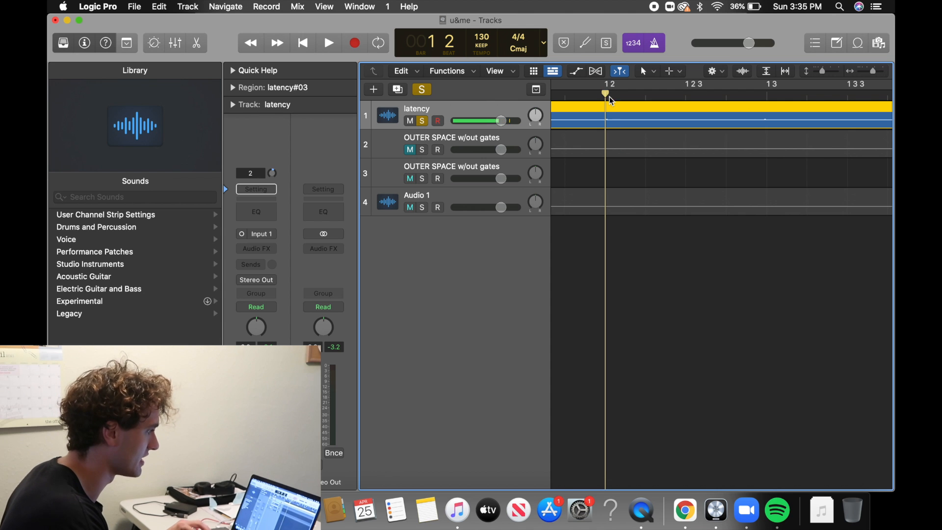
pyautogui.scroll(-5, 611, 110)
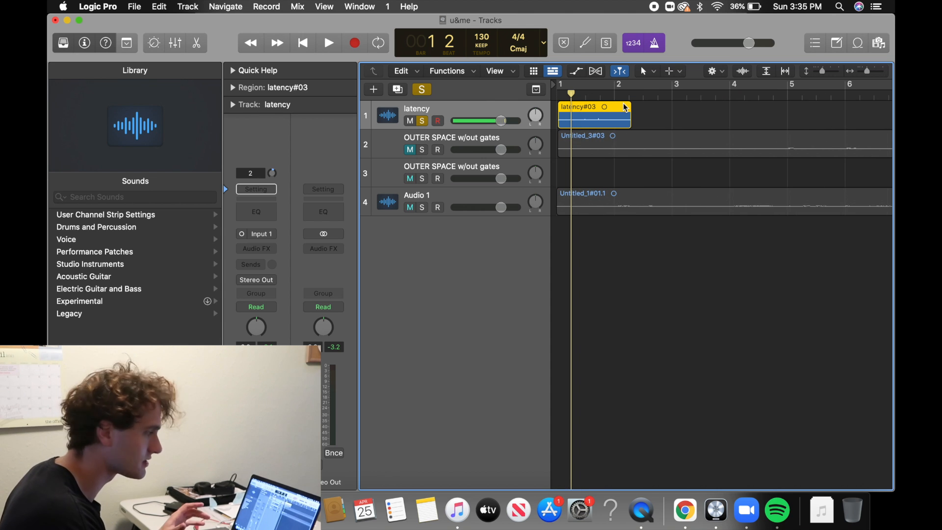
pyautogui.press('Return')
pyautogui.scroll(6, 599, 118)
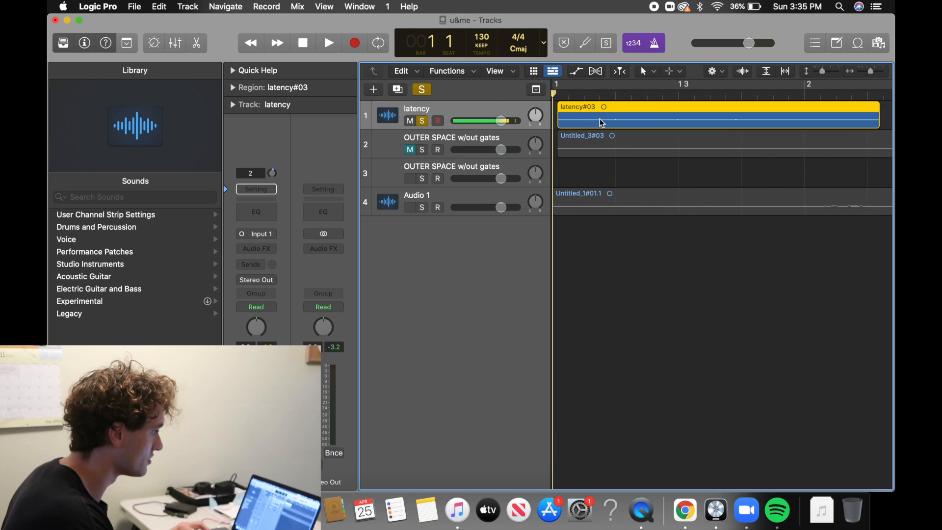
pyautogui.scroll(6, 588, 117)
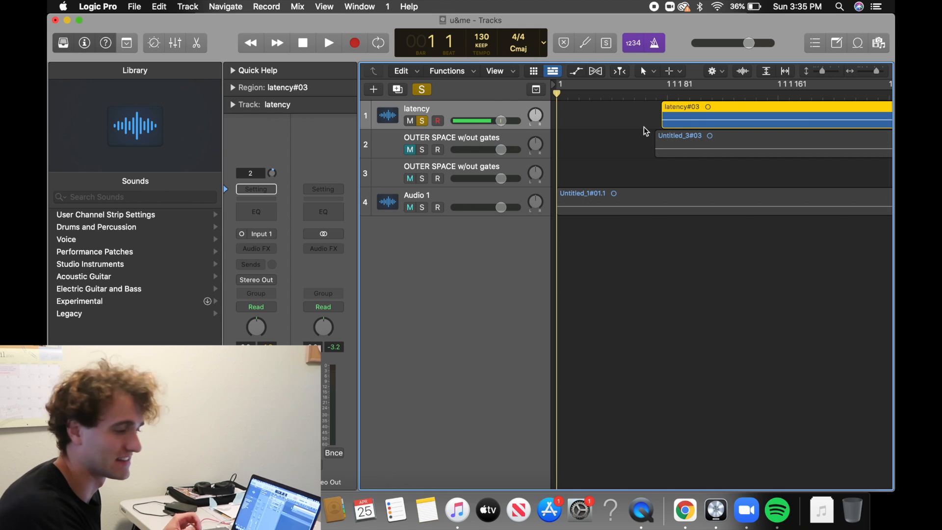
pyautogui.scroll(-5, 662, 129)
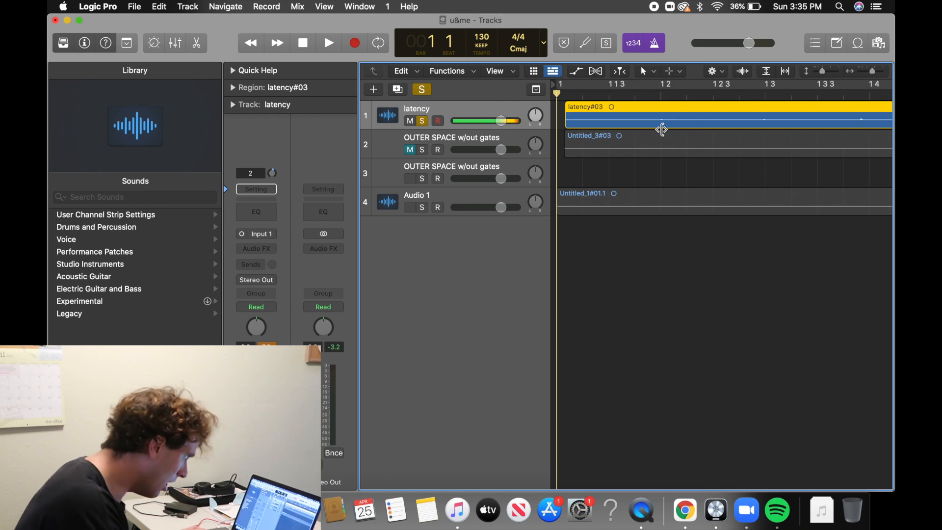
pyautogui.scroll(-5, 606, 141)
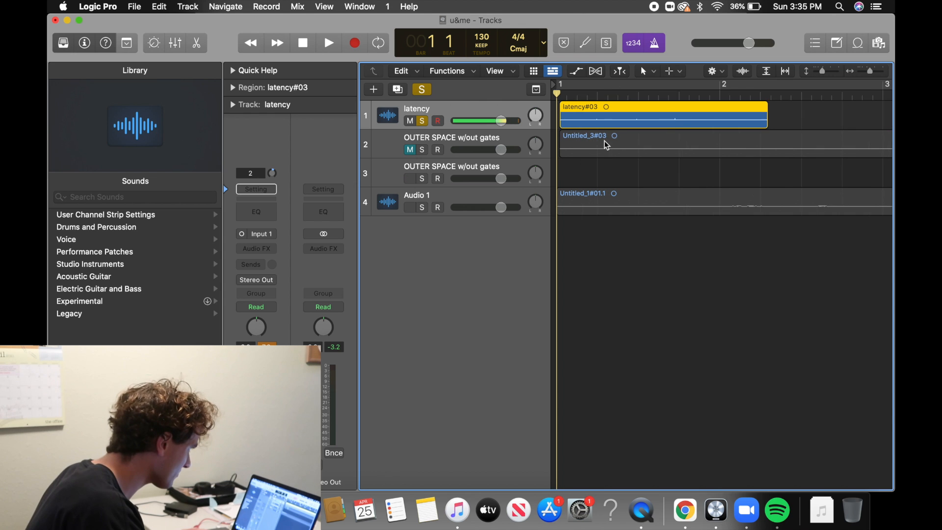
# Rename the second track, the upper OUTER SPACE w/out gates, to vocal 1.
pyautogui.doubleClick(447, 138)
pyautogui.write('v')
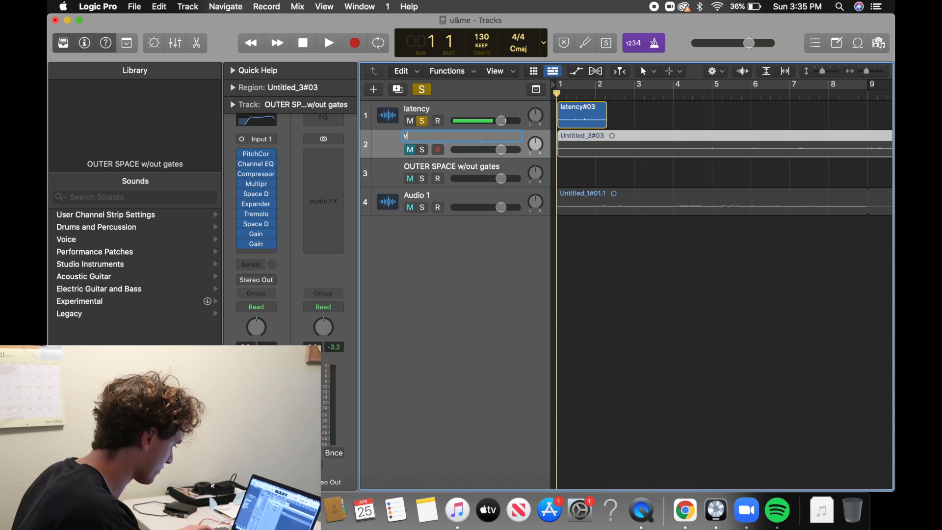
pyautogui.write('ocal 1')
pyautogui.press('Return')
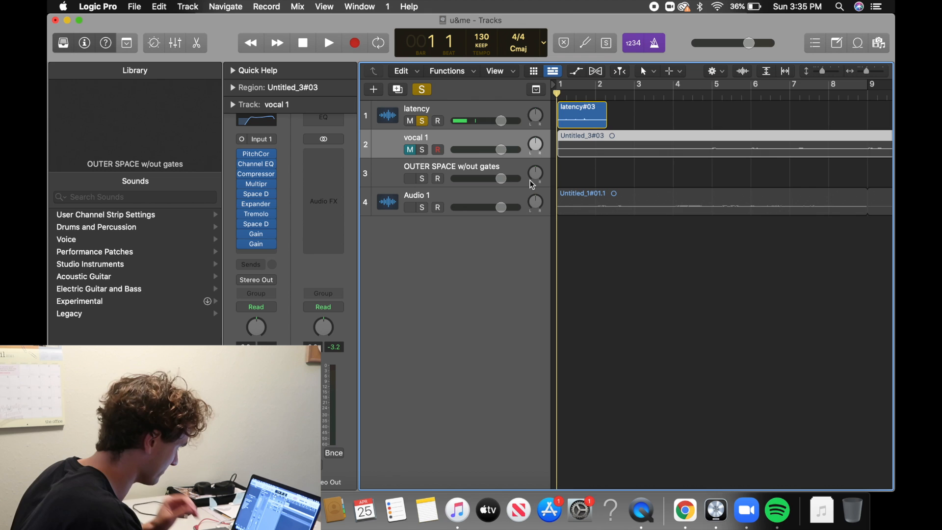
# Solo the Audio 1 and vocal 1 tracks and play the song from the start.
pyautogui.press('z')
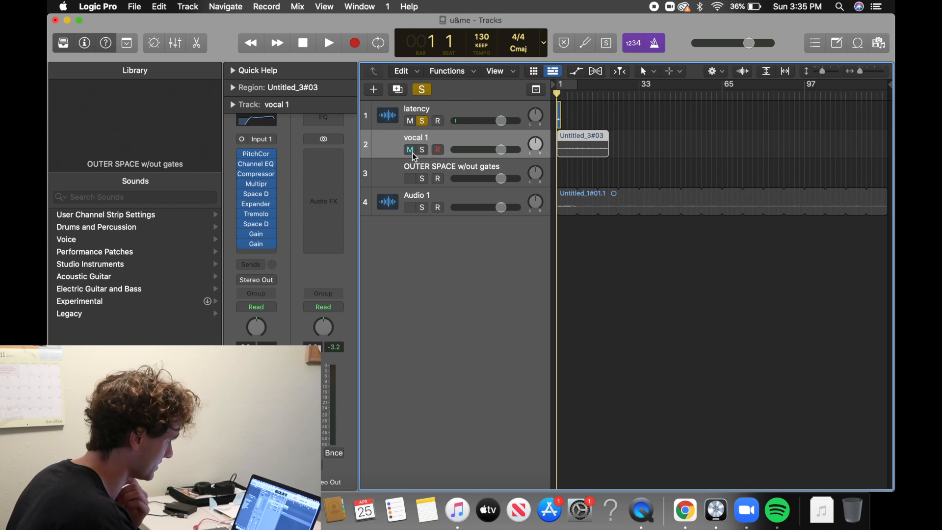
pyautogui.click(422, 207)
pyautogui.click(422, 150)
pyautogui.press('space')
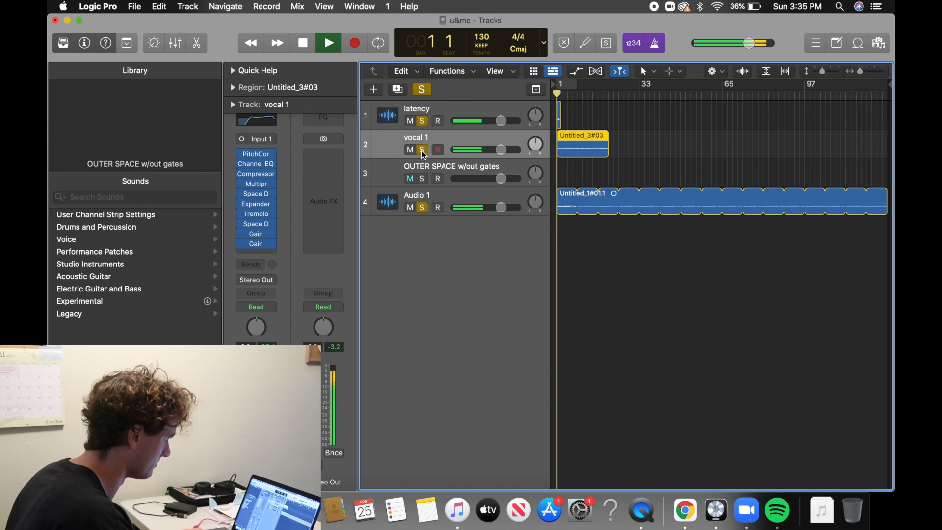
# Mute the latency track and turn off the metronome click during playback.
pyautogui.click(410, 120)
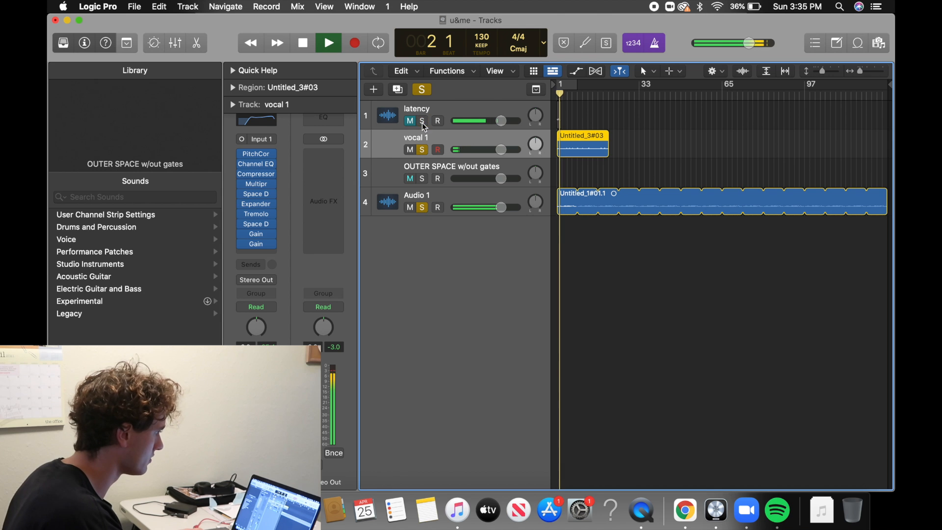
pyautogui.click(656, 43)
pyautogui.scroll(5, 603, 161)
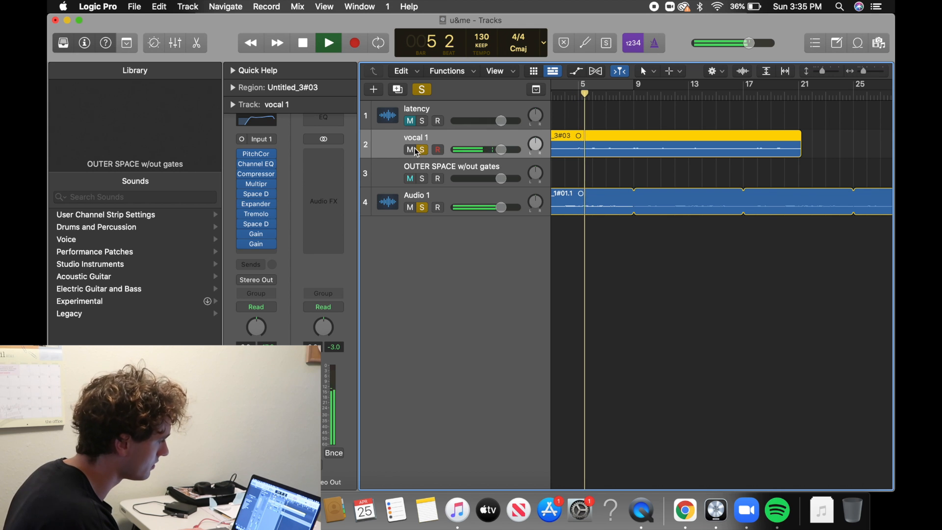
# Stop playback, take vocal 1 out of solo and return the playhead to the start.
pyautogui.press('space')
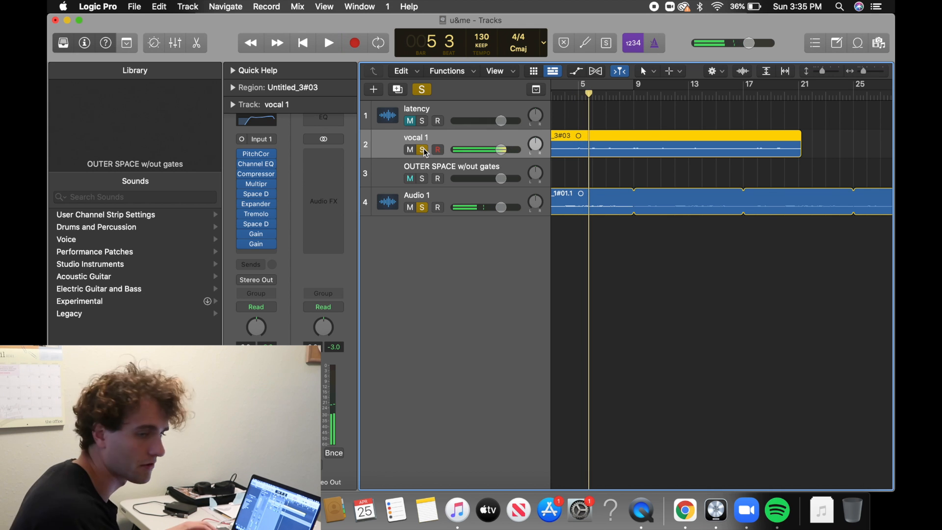
pyautogui.click(423, 150)
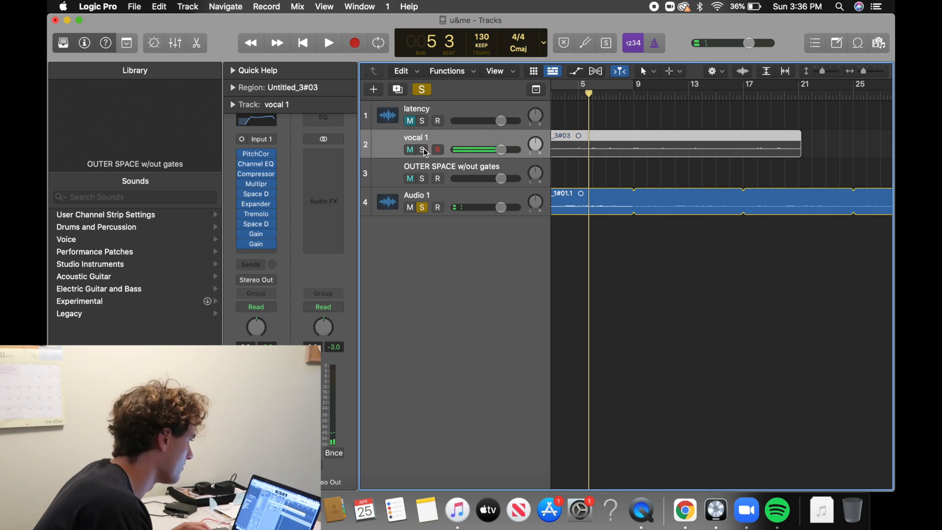
pyautogui.scroll(-5, 594, 191)
pyautogui.press('Return')
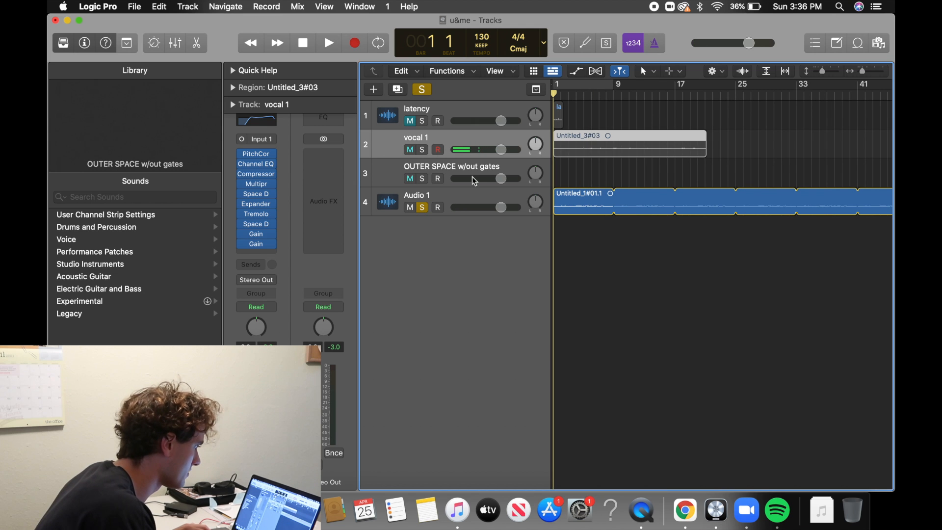
# Delete the empty OUTER SPACE w/out gates track and add a new audio track below Audio 1.
pyautogui.click(452, 170)
pyautogui.press('z')
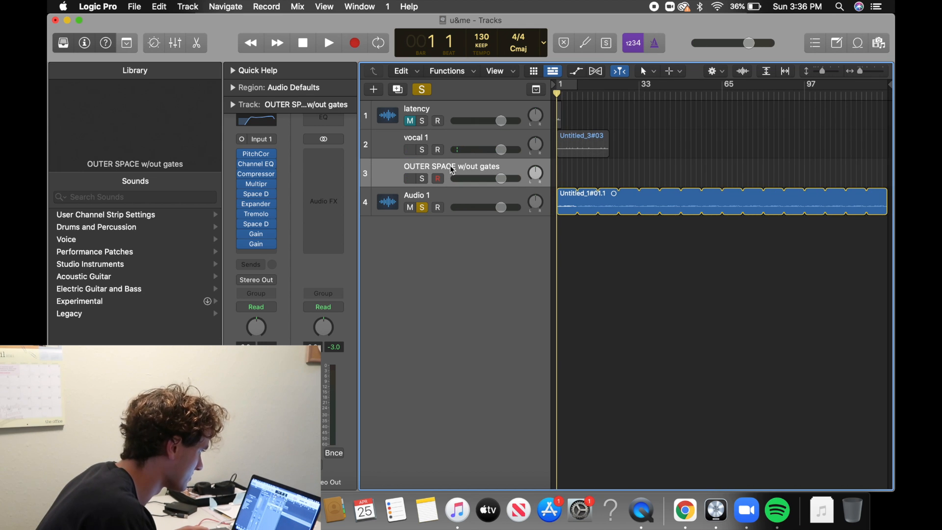
pyautogui.press('super+BackSpace')
pyautogui.rightClick(449, 166)
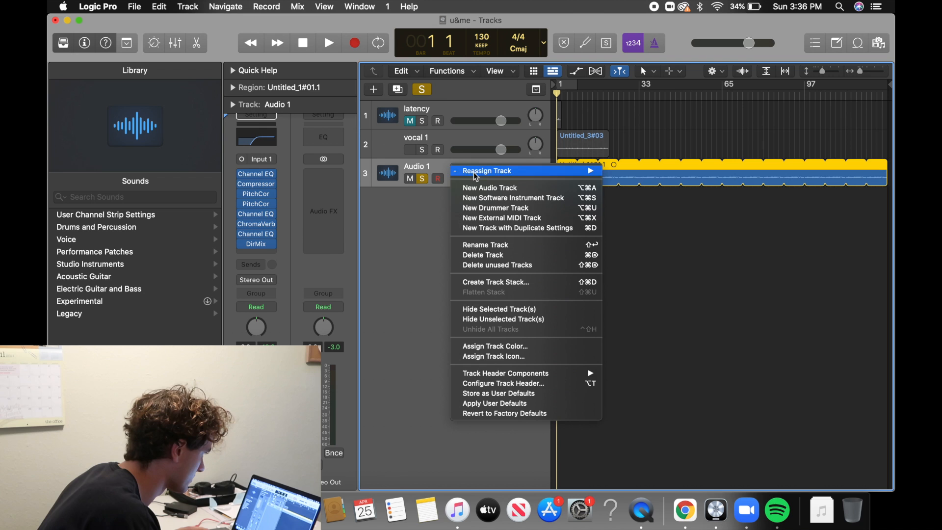
pyautogui.click(496, 189)
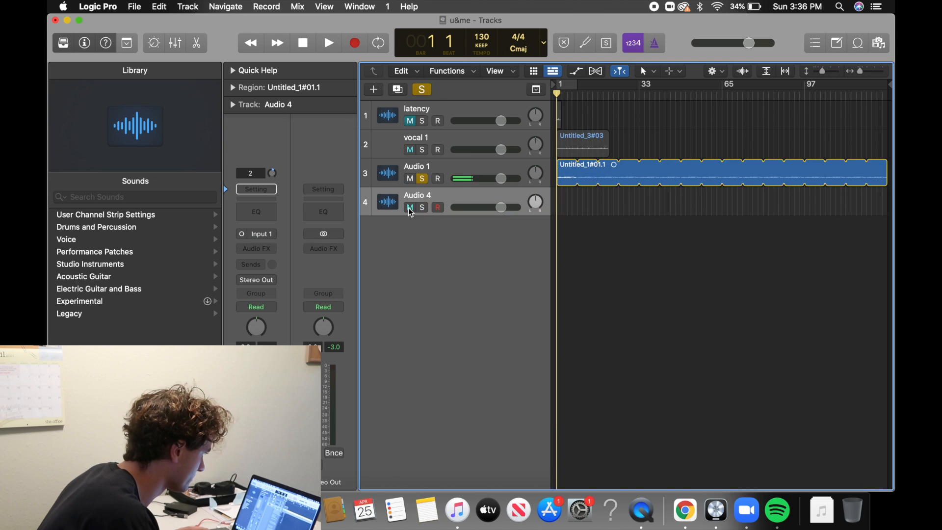
# Rename the Audio 1 track to la la la.
pyautogui.doubleClick(435, 165)
pyautogui.press('BackSpace')
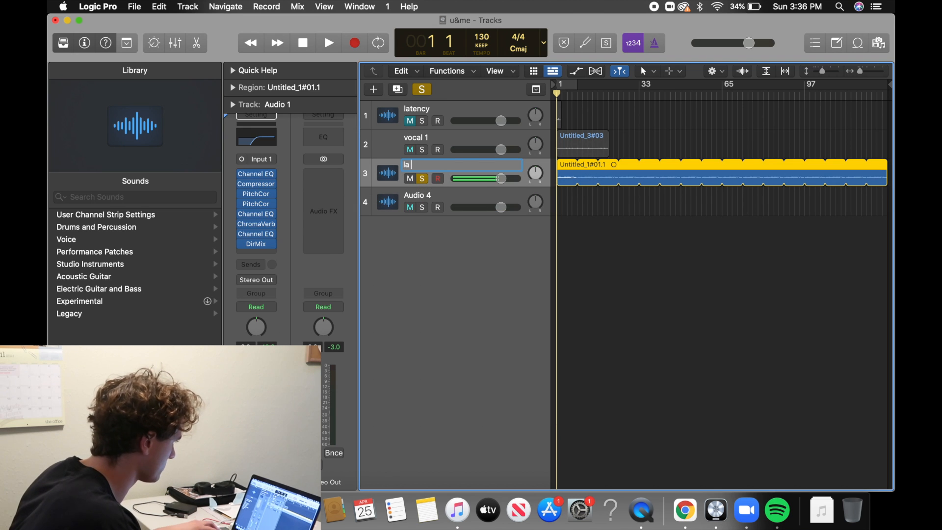
pyautogui.write('la la')
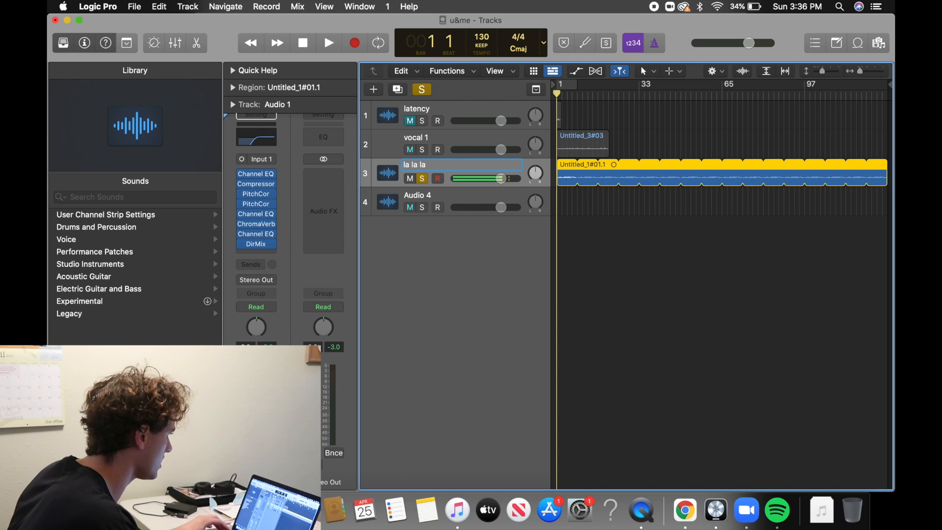
pyautogui.press('Return')
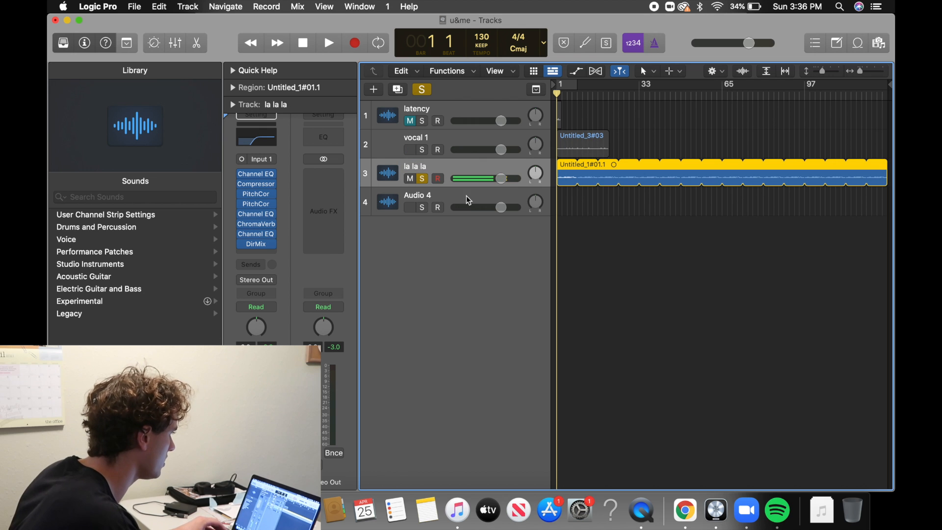
# Rename the newly added Audio 4 track to guitar 1.
pyautogui.doubleClick(436, 196)
pyautogui.write('g')
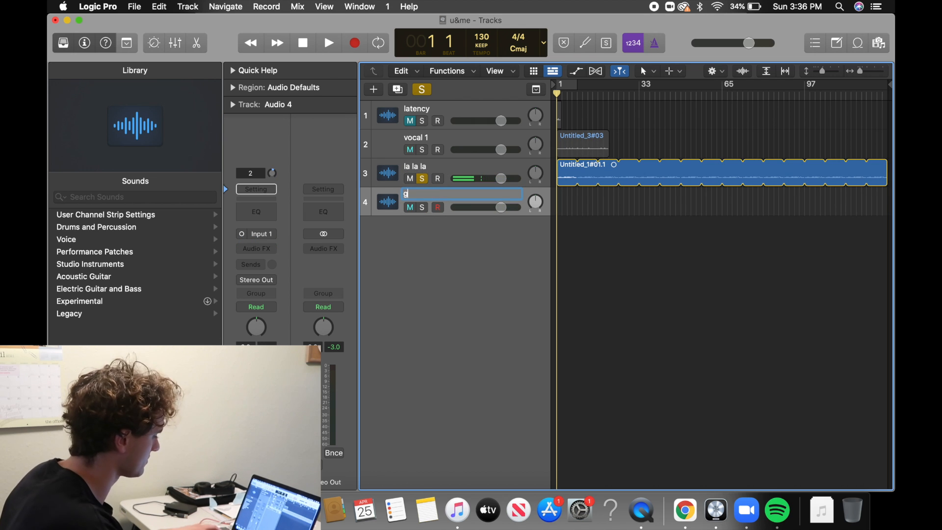
pyautogui.write('uitar 1')
pyautogui.press('Return')
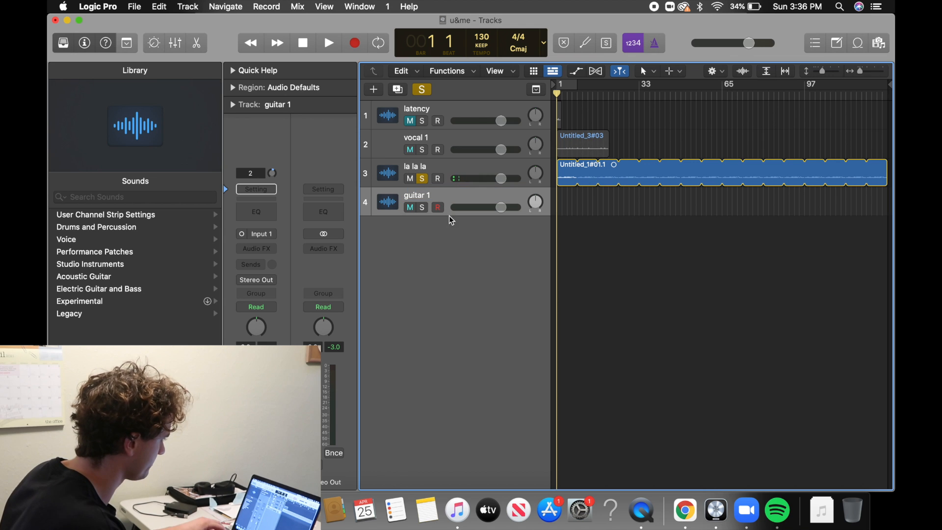
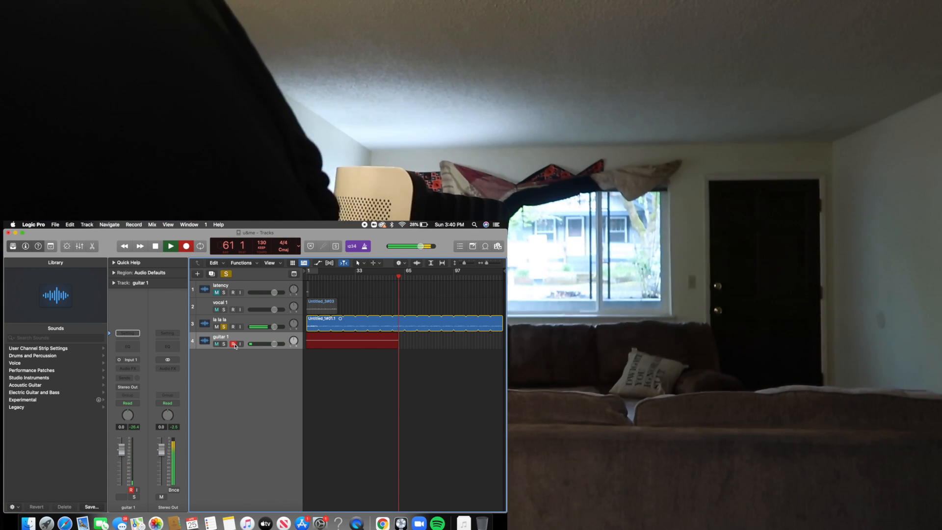
# Stop the guitar recording, solo the guitar 1 track and return the playhead to the start of the song.
pyautogui.press('space')
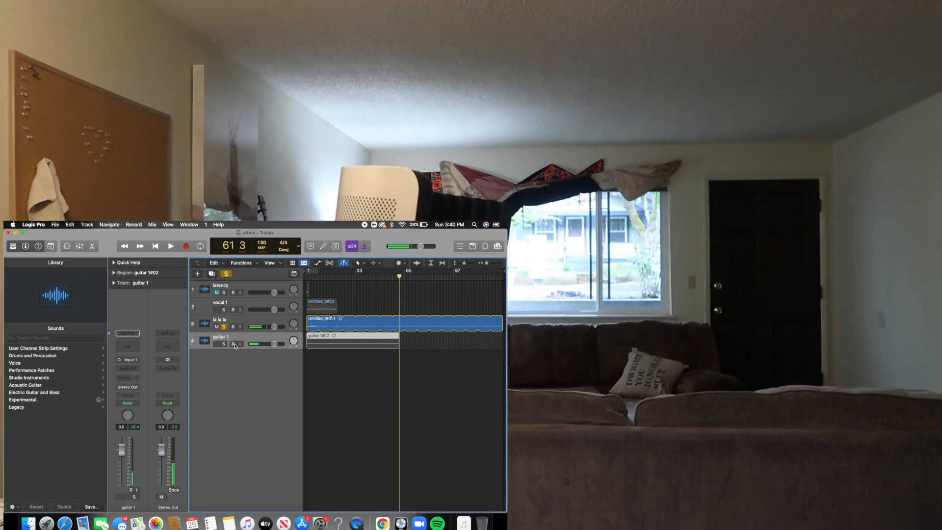
pyautogui.click(234, 344)
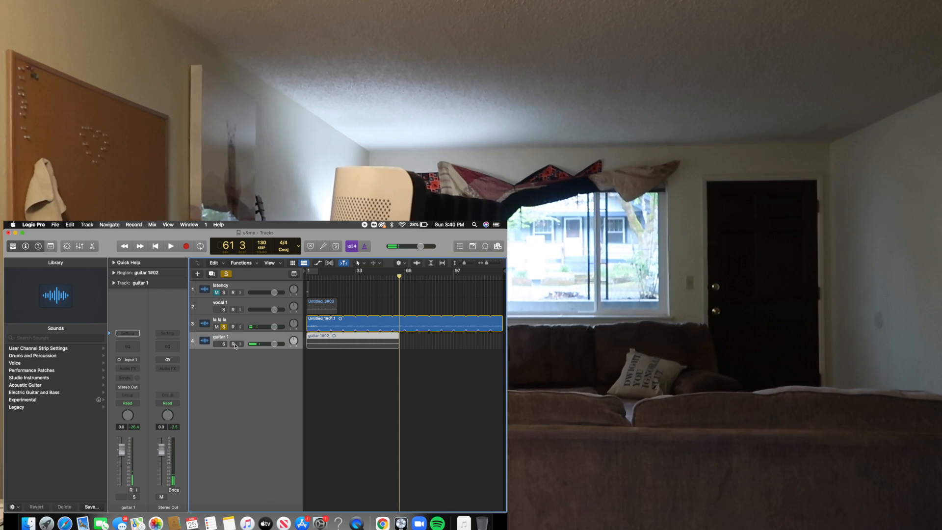
pyautogui.click(234, 344)
pyautogui.click(224, 344)
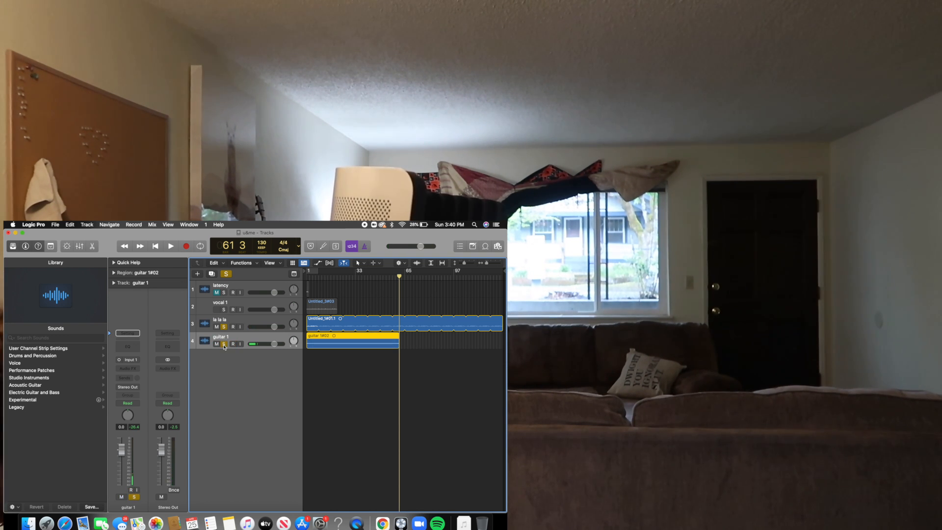
pyautogui.press('Return')
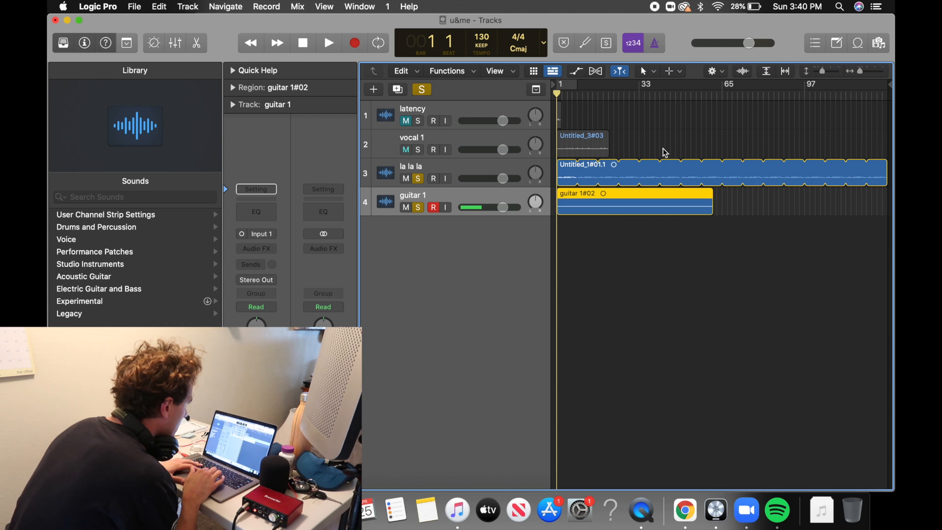
pyautogui.click(681, 96)
pyautogui.press('Return')
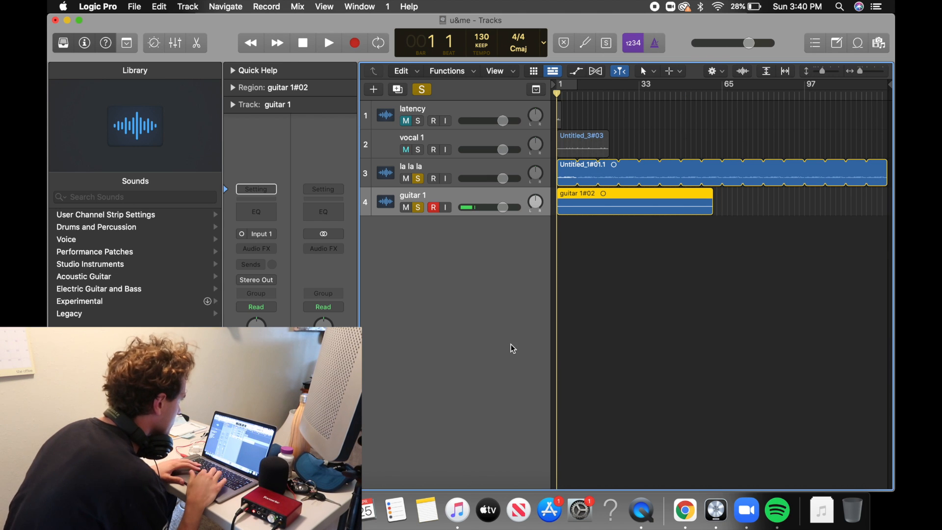
# Move the guitar 1 region slightly later so its start lines up with the start of the latency region.
pyautogui.scroll(10, 576, 140)
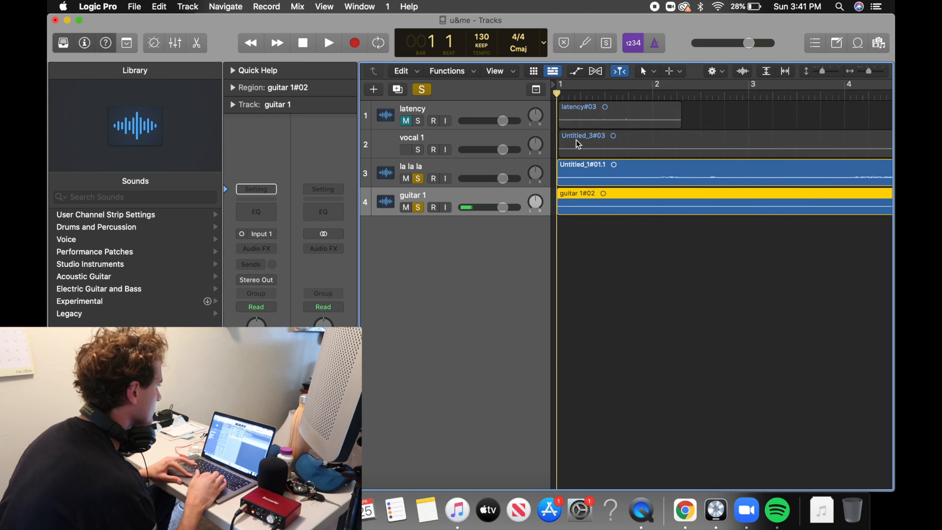
pyautogui.scroll(10, 576, 140)
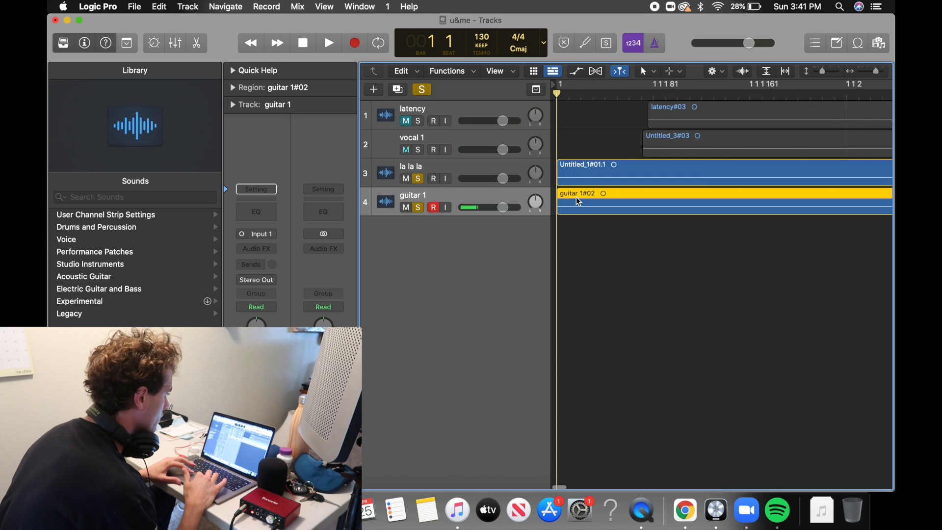
pyautogui.moveTo(578, 200); pyautogui.dragTo(675, 210)
pyautogui.scroll(5, 670, 209)
pyautogui.scroll(1, 667, 205)
pyautogui.scroll(-5, 652, 105)
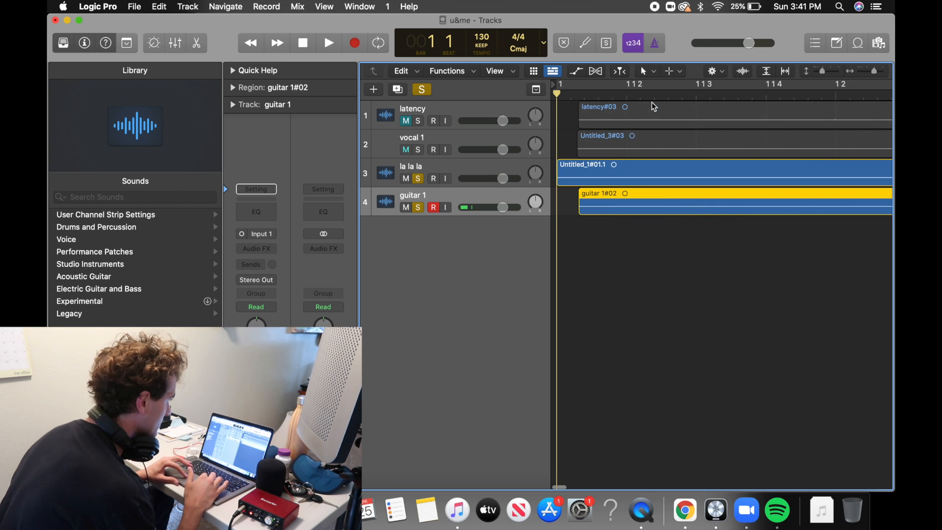
# Extend the start of the guitar 1 region back to the beginning of bar 1.
pyautogui.scroll(-2, 628, 164)
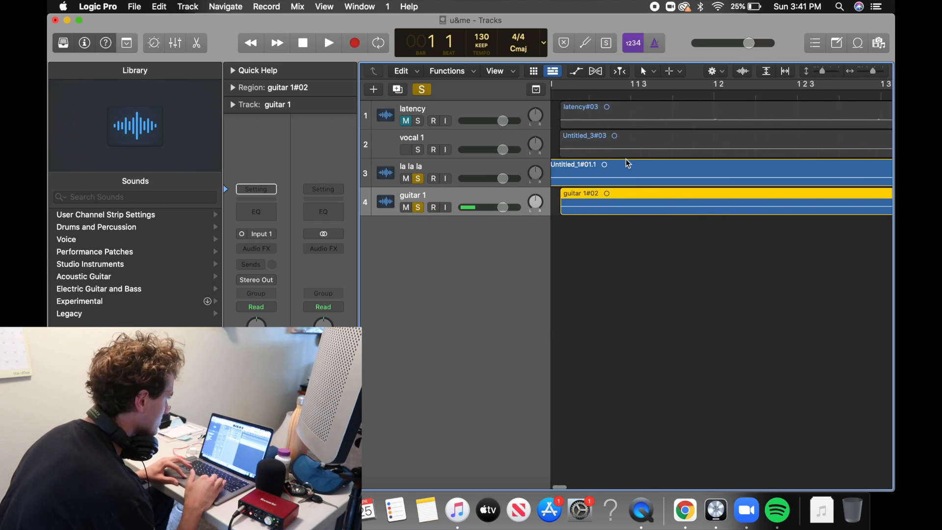
pyautogui.scroll(3, 628, 163)
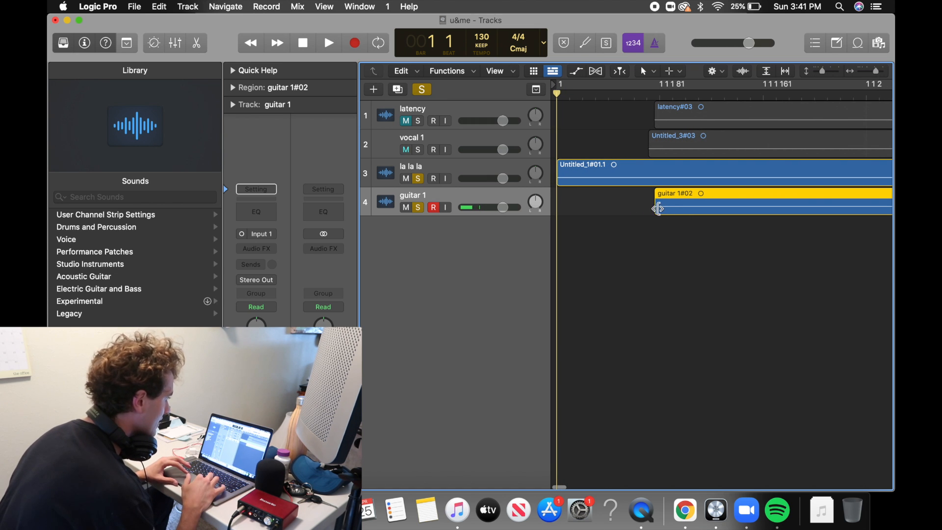
pyautogui.moveTo(656, 208); pyautogui.dragTo(558, 211)
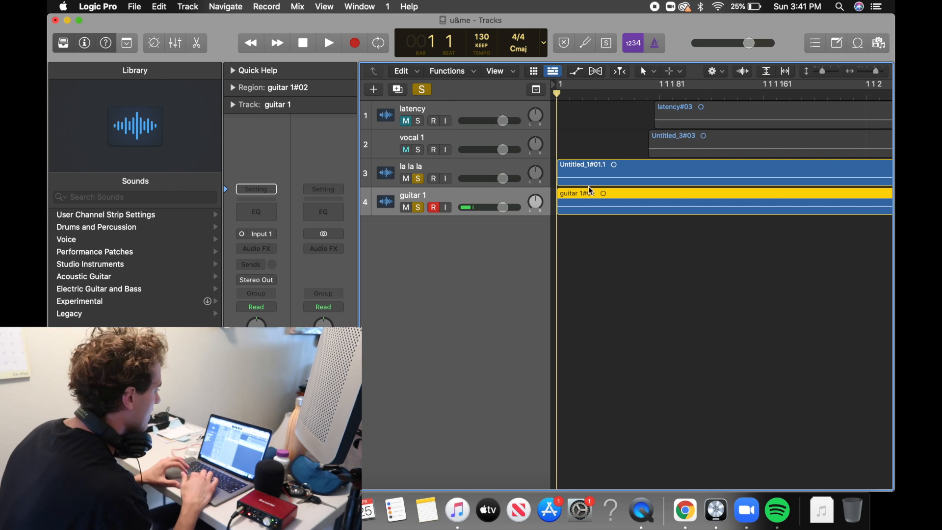
# Place the playhead at bar 49 and take the la la la track out of solo.
pyautogui.press('super+Left')
pyautogui.press('super+Left')
pyautogui.press('super+Left')
pyautogui.press('super+Left')
pyautogui.press('super+Left')
pyautogui.press('super+Left')
pyautogui.press('super+Left')
pyautogui.press('super+Left')
pyautogui.press('super+Left')
pyautogui.press('super+Left')
pyautogui.press('super+Left')
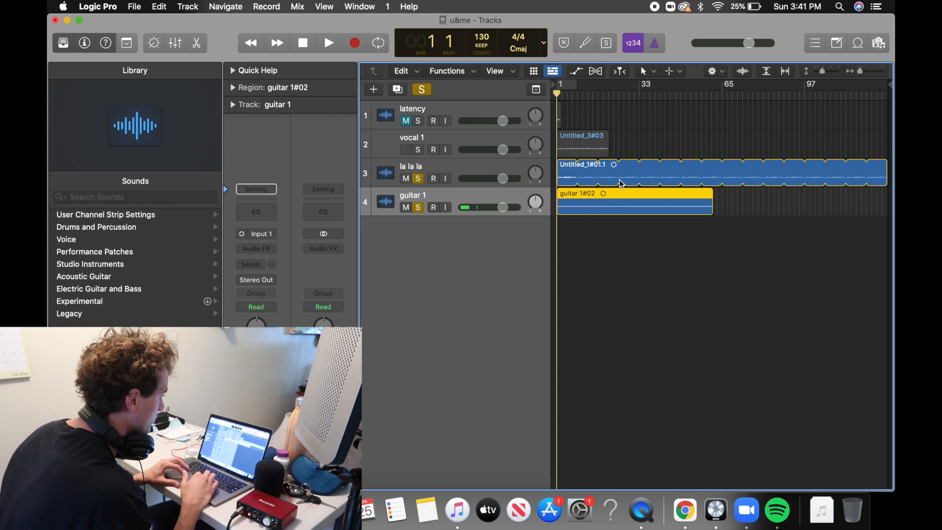
pyautogui.click(696, 98)
pyautogui.scroll(5, 697, 98)
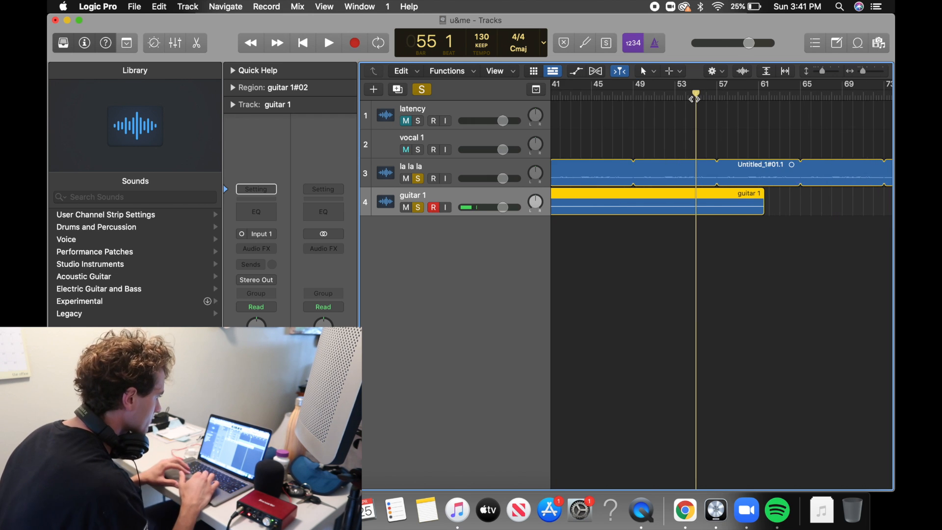
pyautogui.hscroll(-1, 695, 98)
pyautogui.click(647, 96)
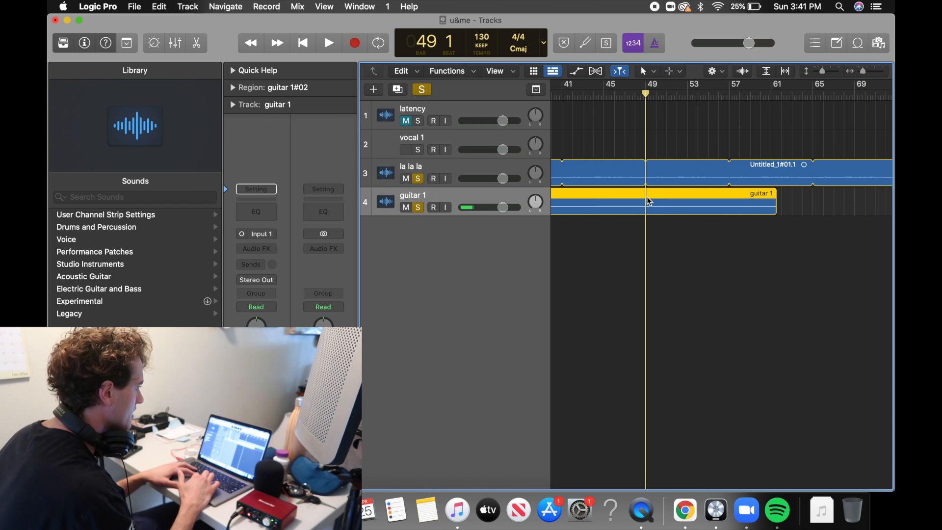
pyautogui.click(418, 179)
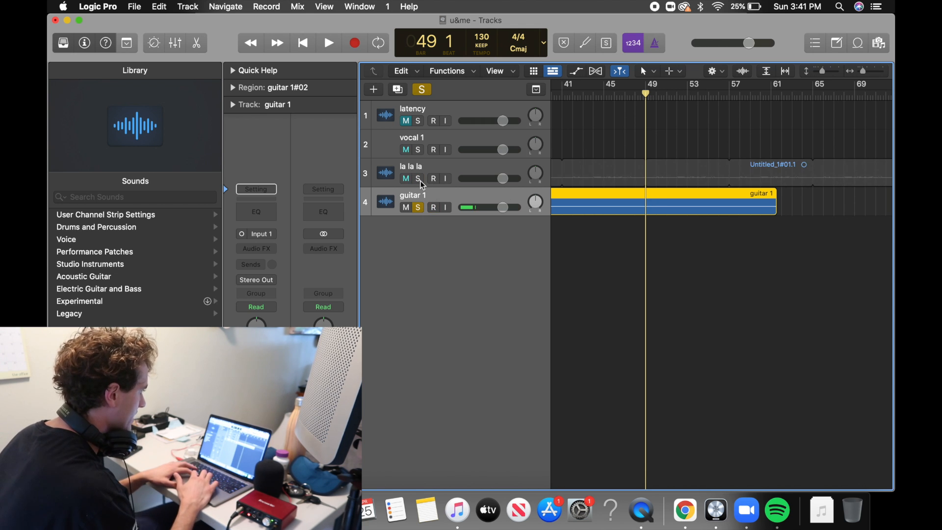
# Accept the fallback to the built-in output and listen to the soloed guitar 1 recording from bar 49 at a higher volume.
pyautogui.press('space')
pyautogui.press('space')
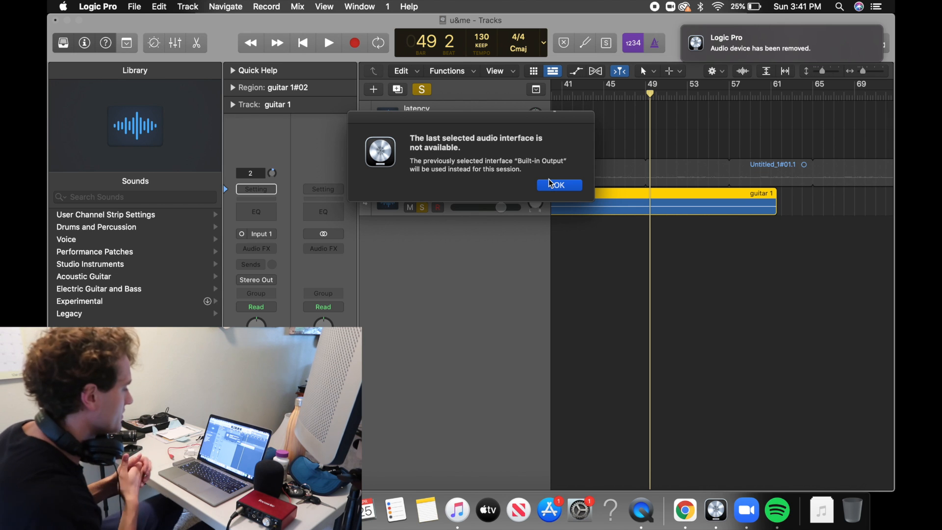
pyautogui.click(550, 184)
pyautogui.click(643, 97)
pyautogui.press('space')
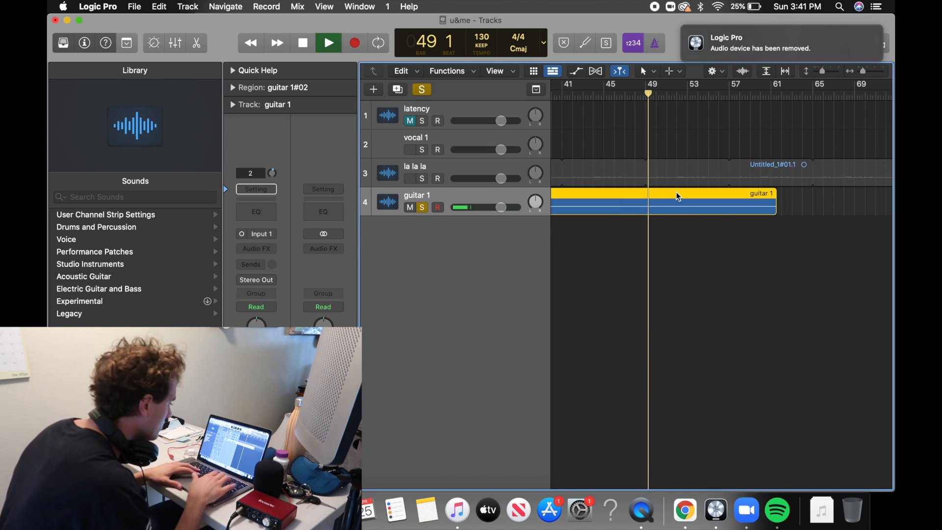
pyautogui.press('space')
pyautogui.click(644, 95)
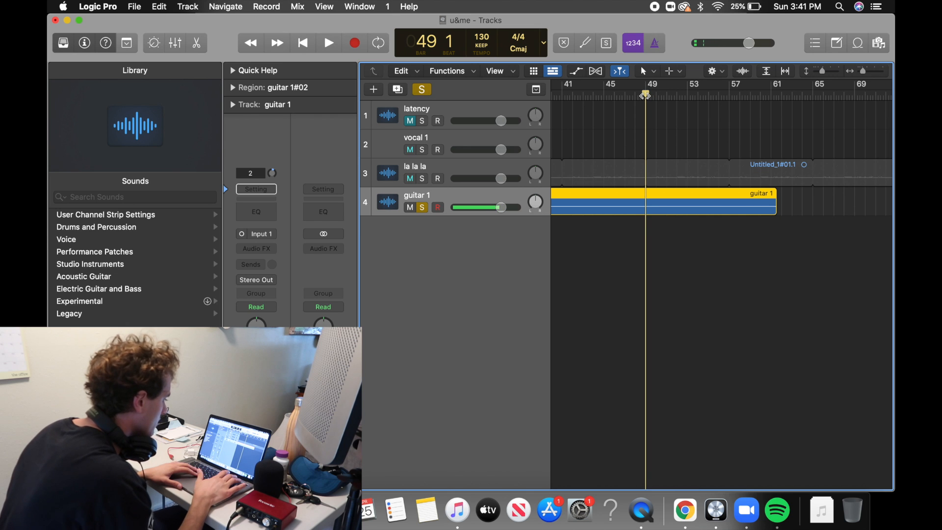
pyautogui.press('XF86AudioRaiseVolume')
pyautogui.press('space')
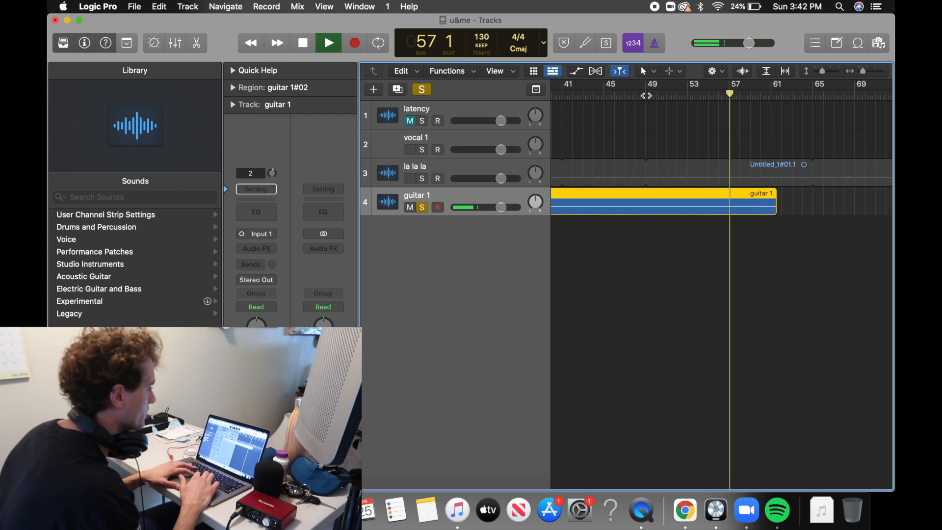
pyautogui.press('space')
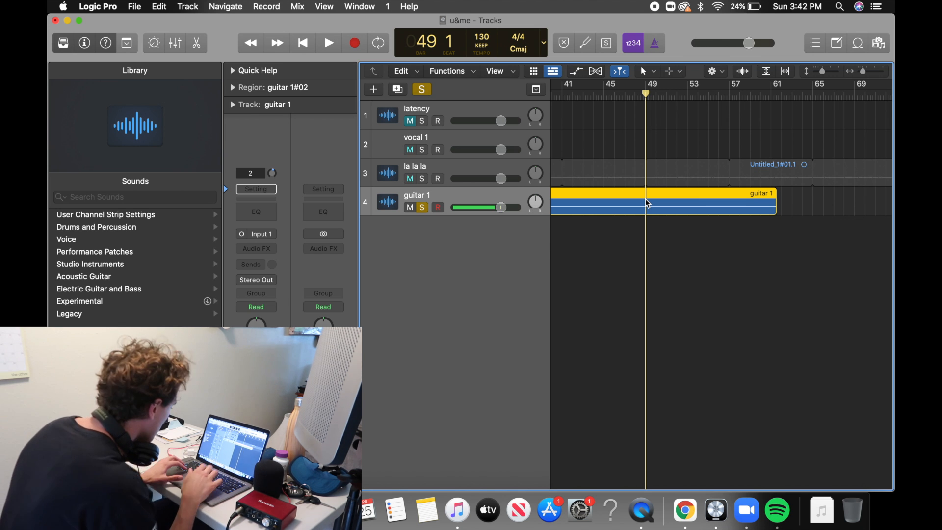
# Split the guitar 1 region at bar 49, delete the part before it and briefly play the remaining part.
pyautogui.press('super+t')
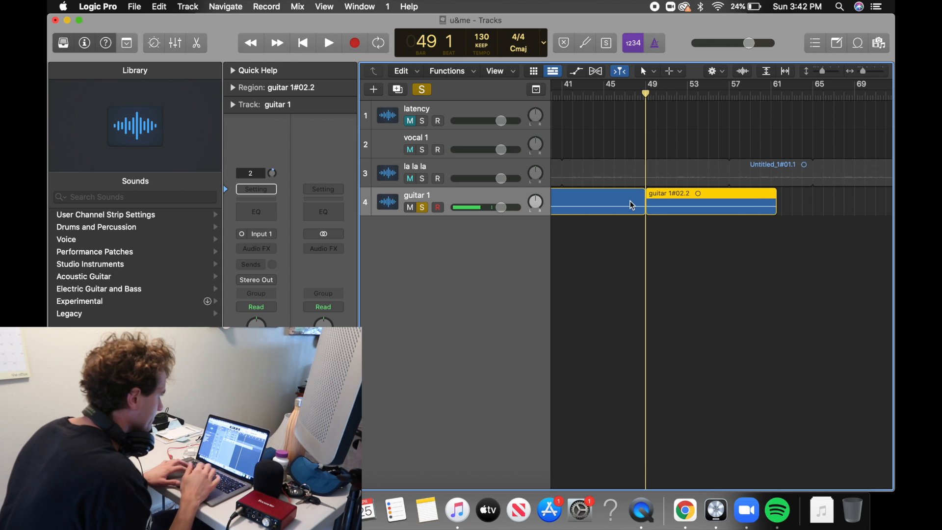
pyautogui.click(632, 204)
pyautogui.press('Delete')
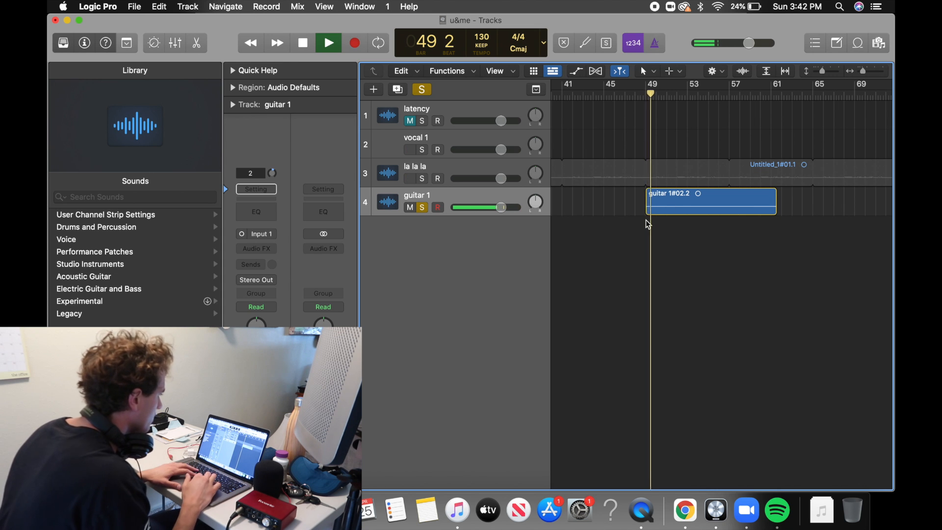
pyautogui.press('space')
# Split the remaining guitar 1 region at bar 57 and delete the part after it.
pyautogui.scroll(10, 678, 151)
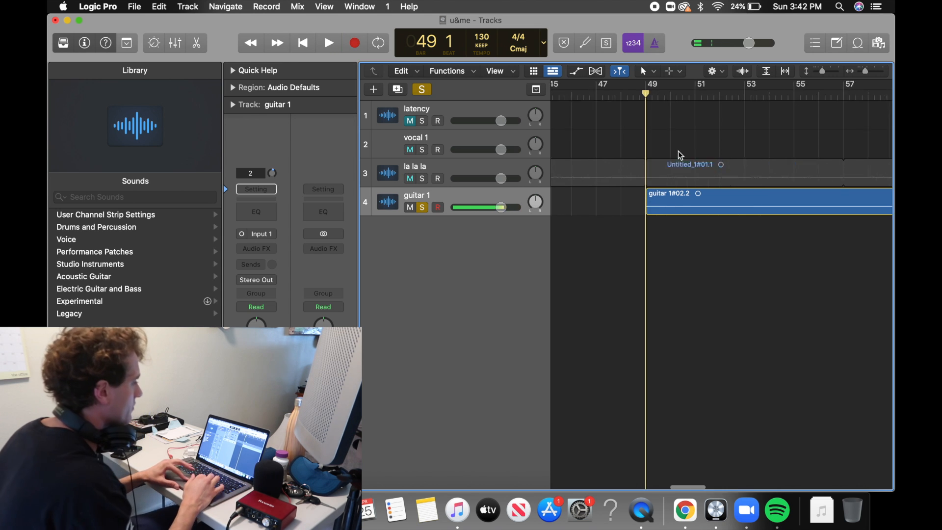
pyautogui.scroll(-7, 678, 152)
pyautogui.scroll(-5, 678, 151)
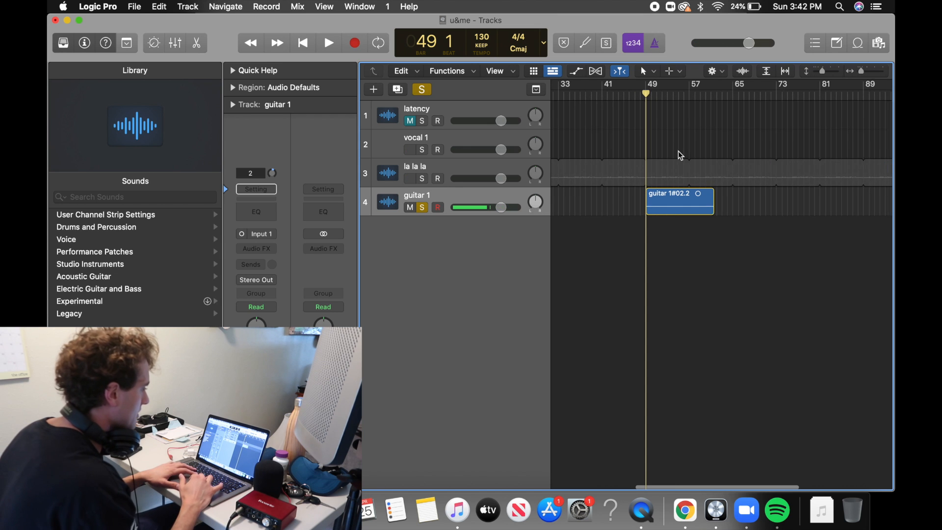
pyautogui.click(692, 93)
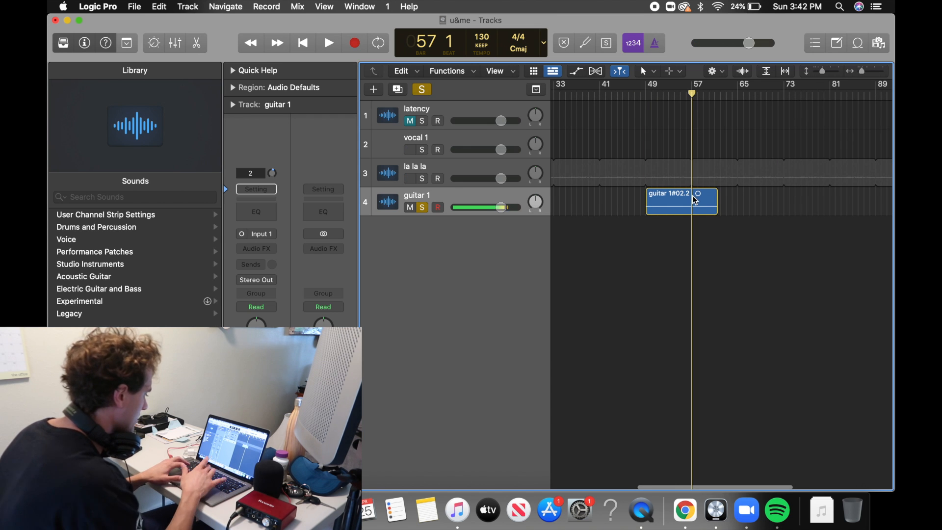
pyautogui.click(695, 200)
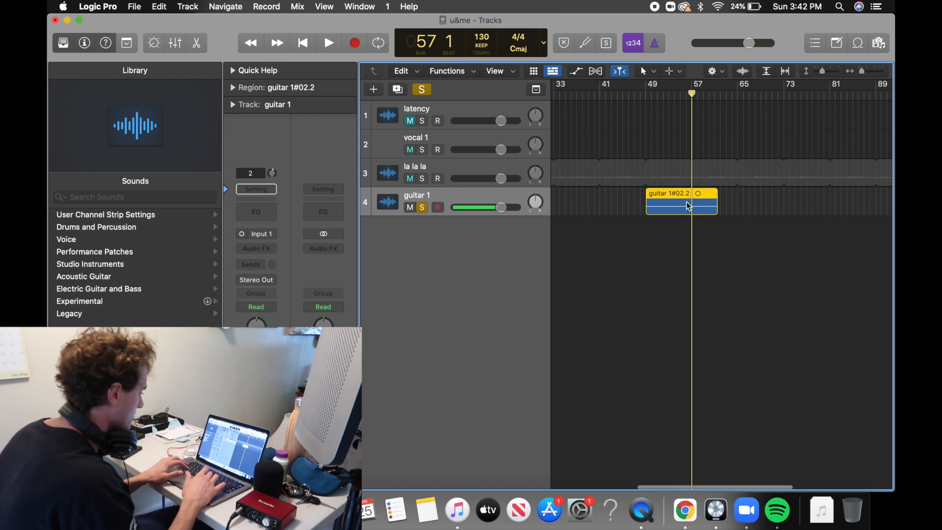
pyautogui.press('super+t')
pyautogui.press('Delete')
# Move the trimmed guitar 1 clip to the start of bar 1 and return the playhead to the start.
pyautogui.press('super+Left')
pyautogui.press('super+Left')
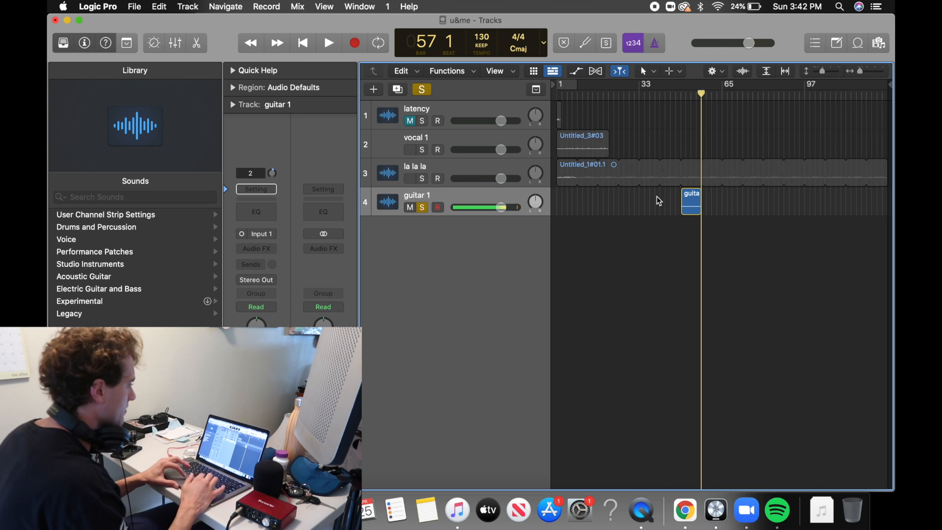
pyautogui.moveTo(695, 201); pyautogui.dragTo(566, 201)
pyautogui.press('Return')
pyautogui.press('super+Right')
pyautogui.press('super+Right')
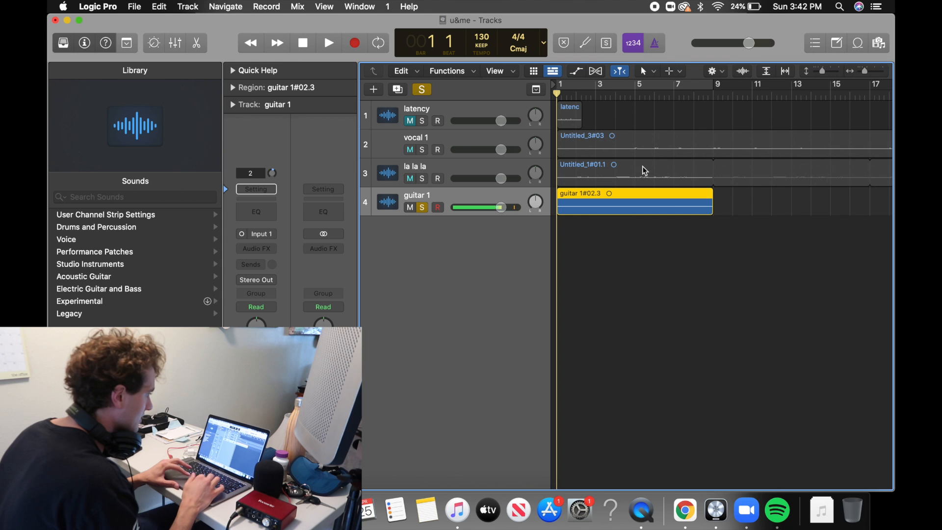
# Play the guitar 1 clip from the start and turn on cycling over bars 1 to 9.
pyautogui.click(713, 97)
pyautogui.press('Return')
pyautogui.press('space')
pyautogui.press('space')
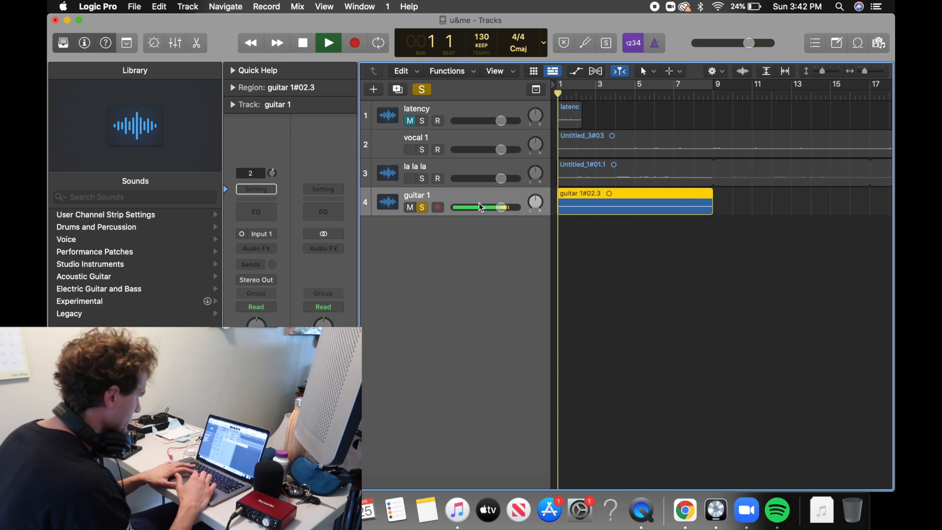
pyautogui.click(587, 87)
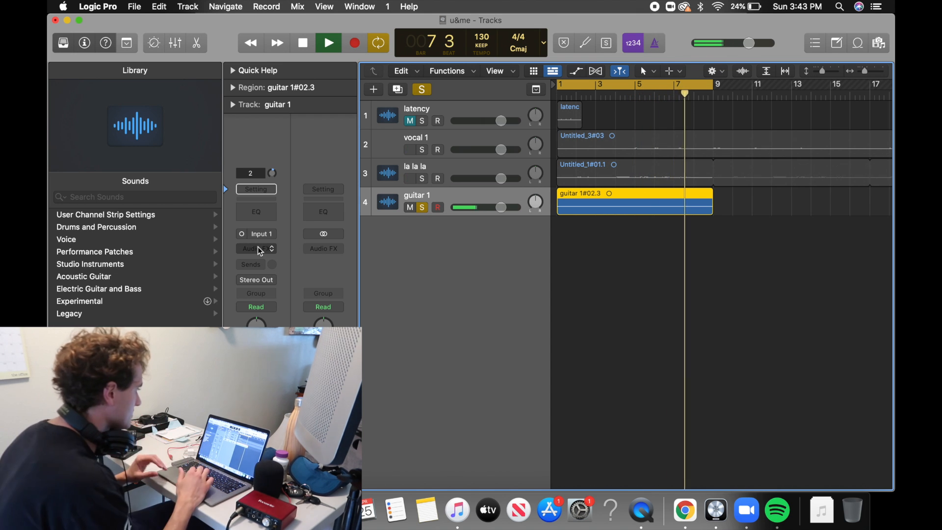
# Add a Channel EQ to guitar 1, enable its low-cut filter at about 100 Hz and resume playback.
pyautogui.click(257, 213)
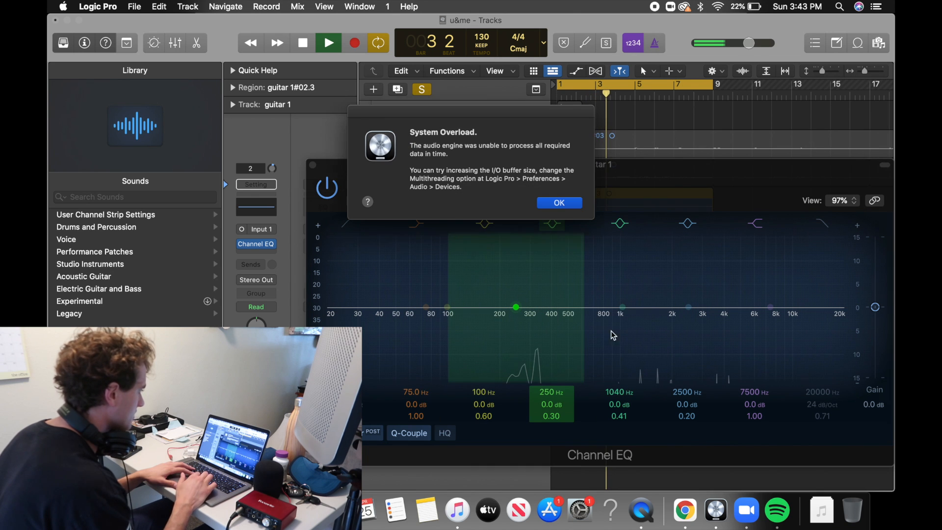
pyautogui.click(550, 204)
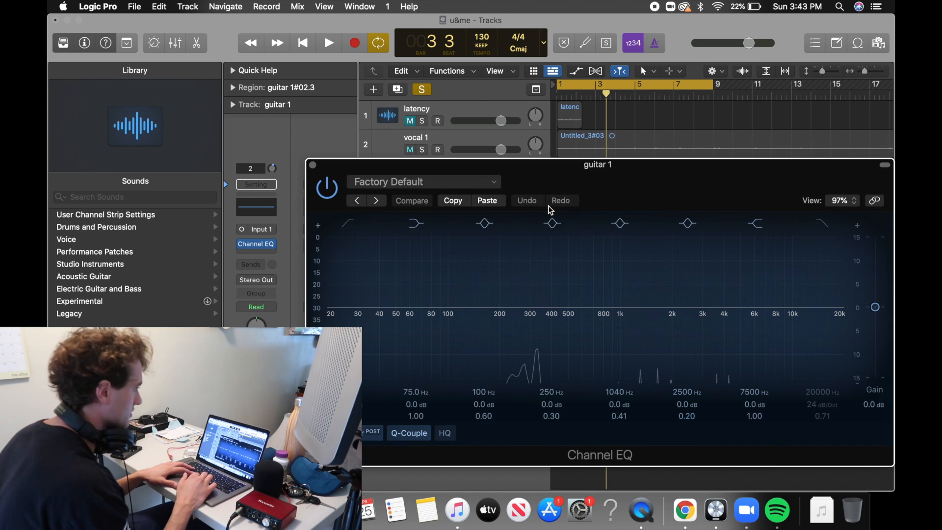
pyautogui.click(348, 226)
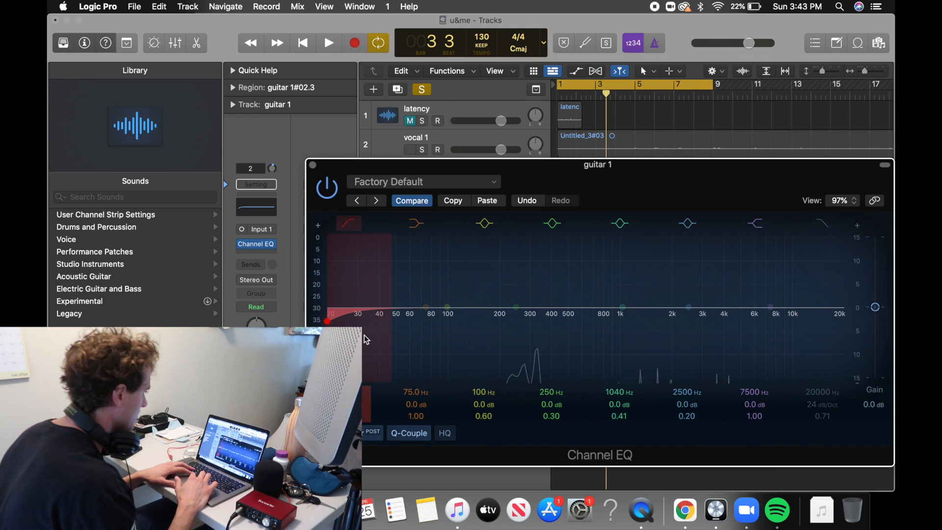
pyautogui.moveTo(341, 322); pyautogui.dragTo(461, 316)
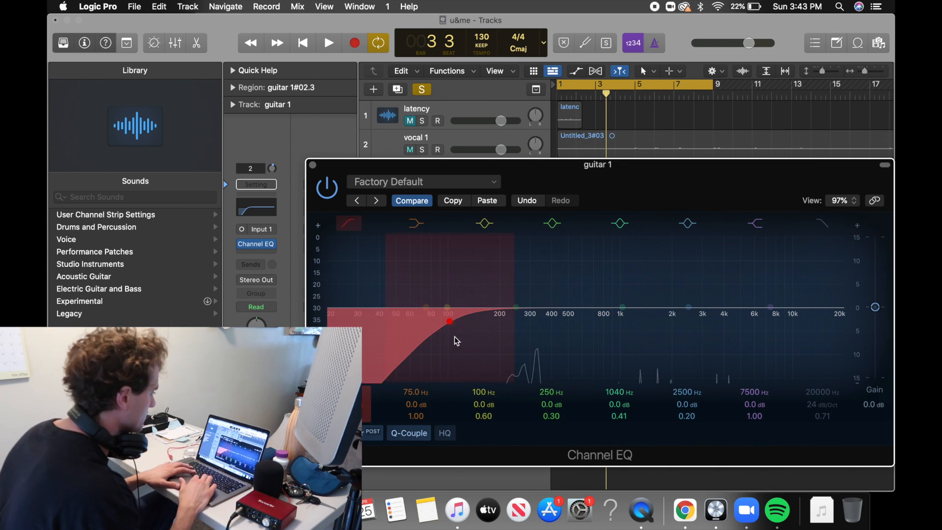
pyautogui.press('space')
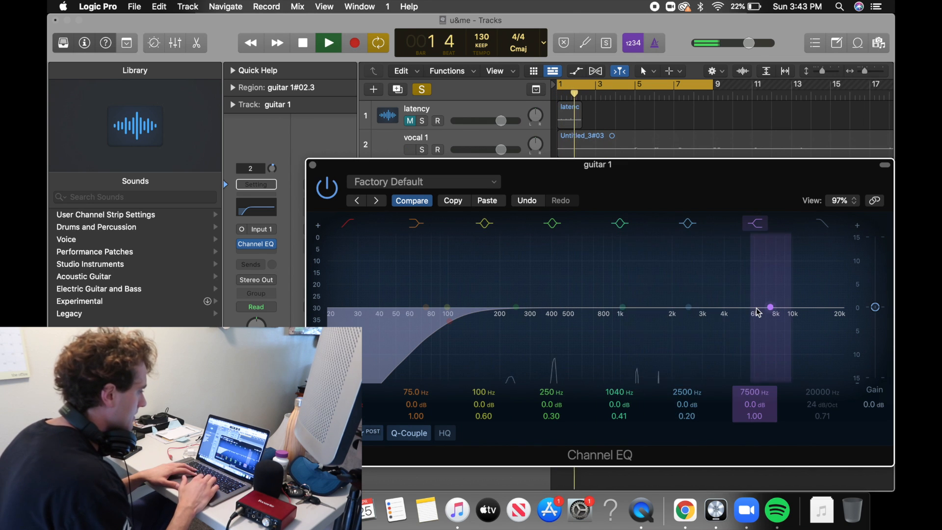
# Boost the guitar 1 EQ by 4.5 dB at 2500 Hz and by 2 dB at about 1030 Hz.
pyautogui.press('XF86AudioRaiseVolume')
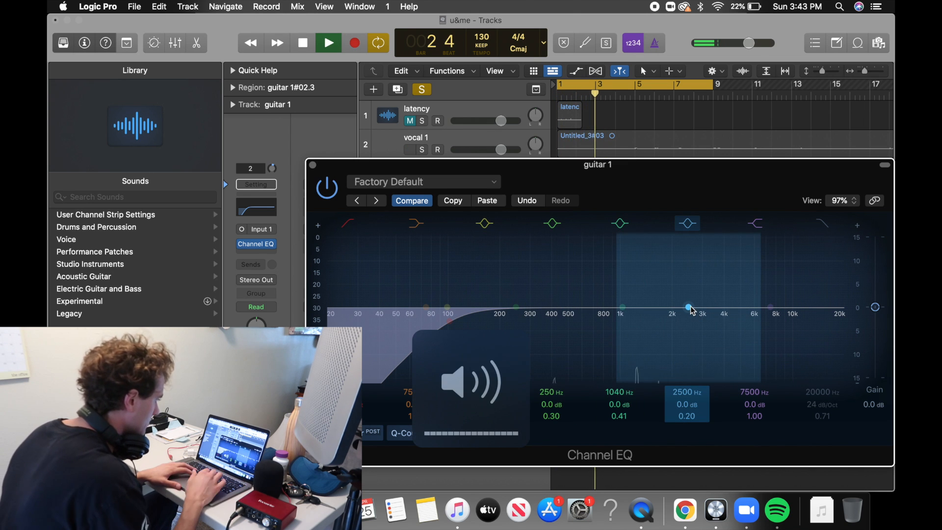
pyautogui.moveTo(691, 305); pyautogui.dragTo(691, 278)
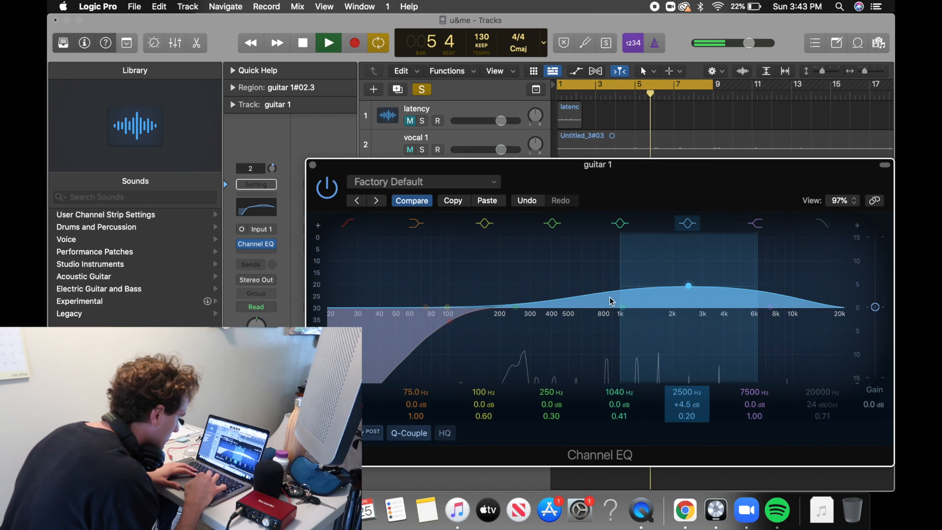
pyautogui.moveTo(614, 233); pyautogui.dragTo(616, 222)
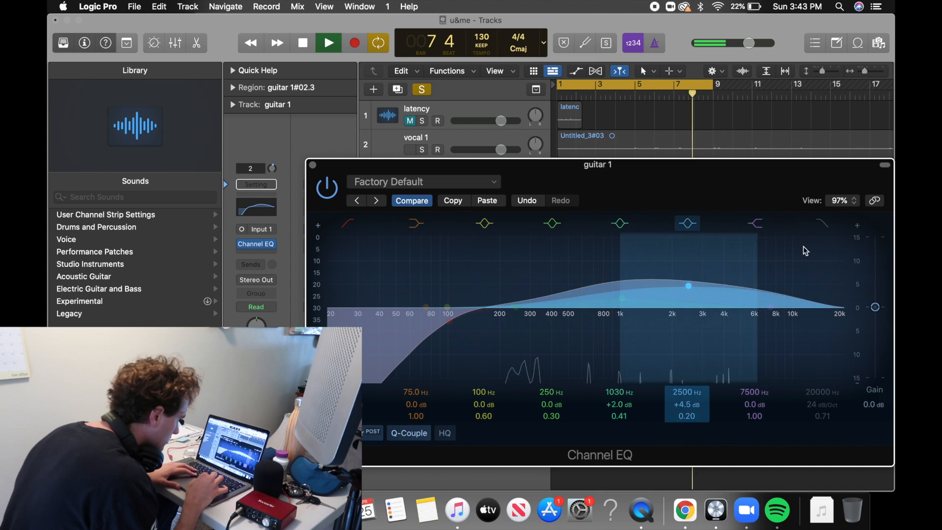
# Enable the guitar 1 EQ's high-cut filter at 17000 Hz and raise its high shelf 1 dB at 7400 Hz.
pyautogui.click(826, 225)
pyautogui.moveTo(834, 330); pyautogui.dragTo(821, 332)
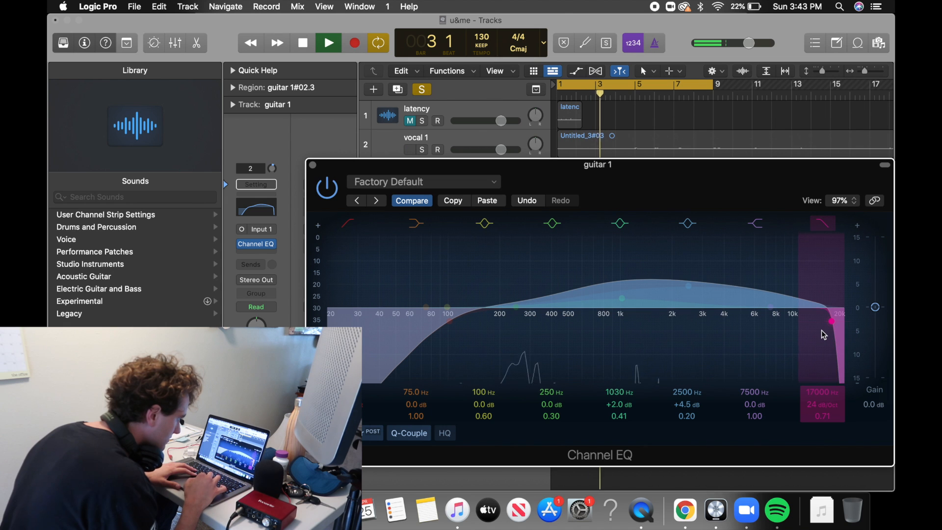
pyautogui.moveTo(774, 309); pyautogui.dragTo(774, 303)
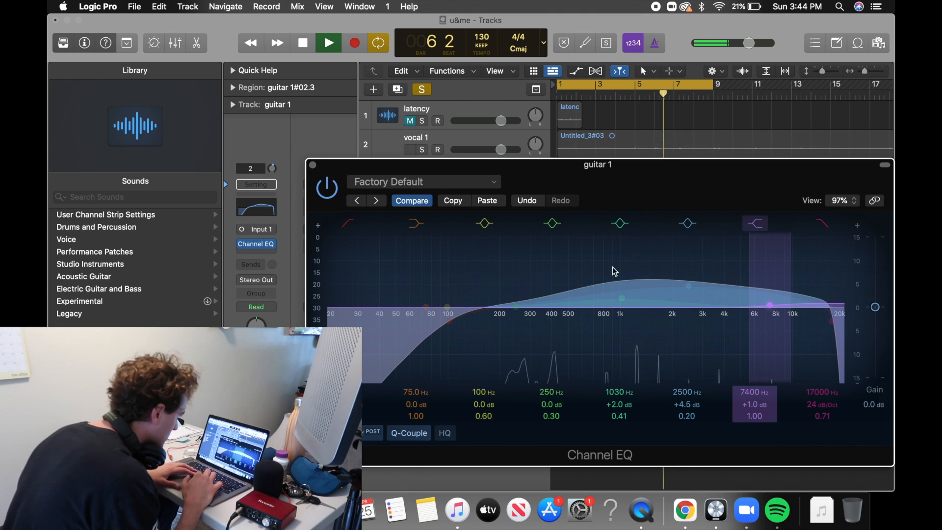
# Close the EQ and briefly solo the la la la track to hear it together with guitar 1.
pyautogui.click(313, 164)
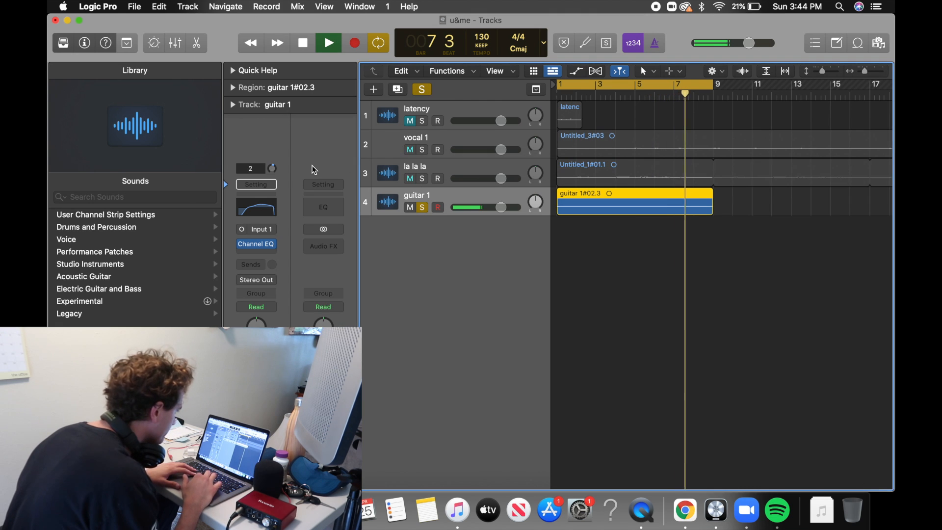
pyautogui.click(422, 181)
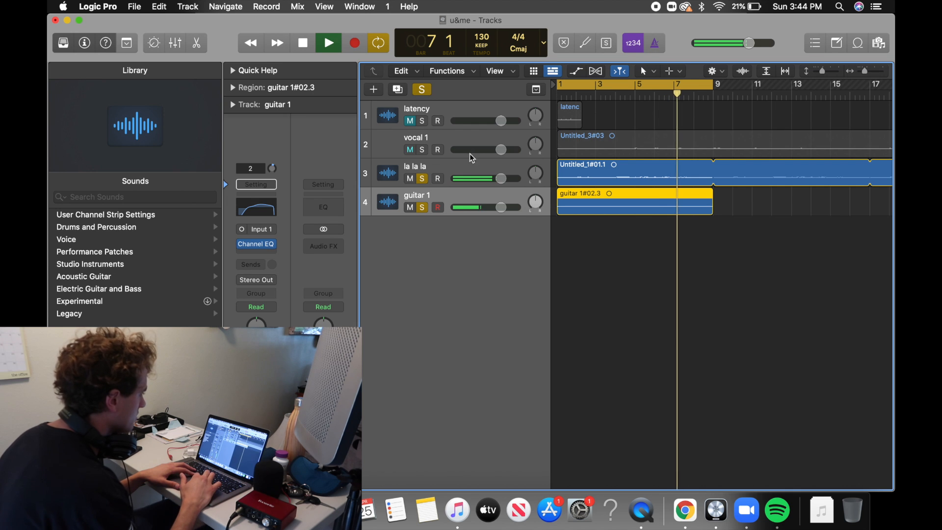
pyautogui.click(423, 179)
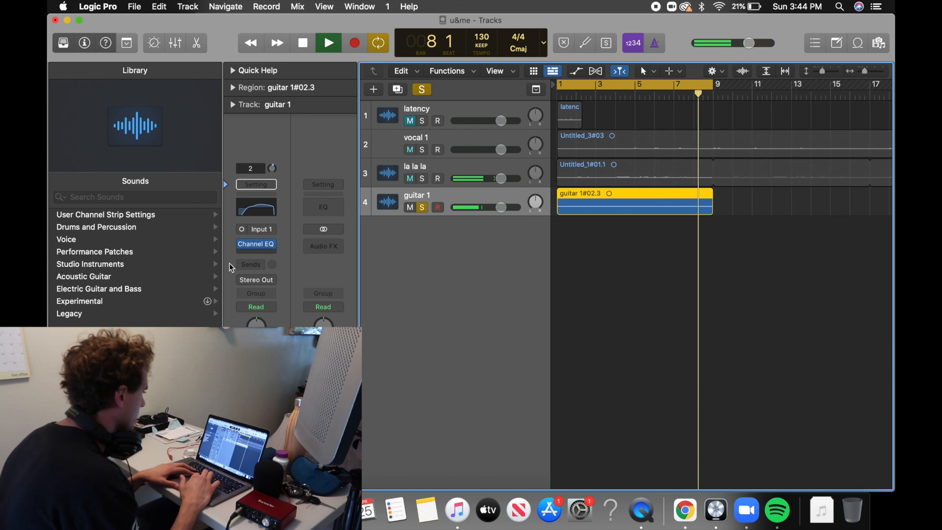
# Add a mono Compressor to guitar 1 and load its Acoustic Guitar preset.
pyautogui.click(260, 247)
pyautogui.moveTo(290, 296)
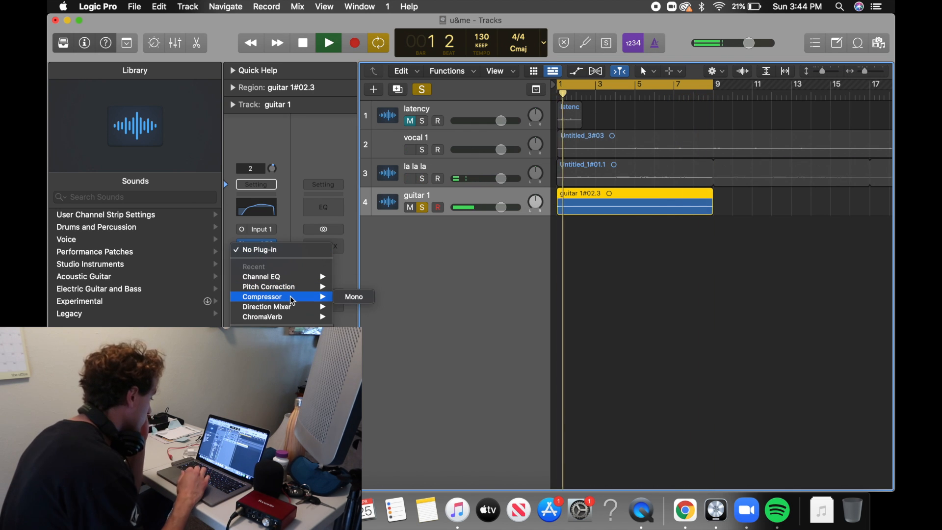
pyautogui.click(345, 298)
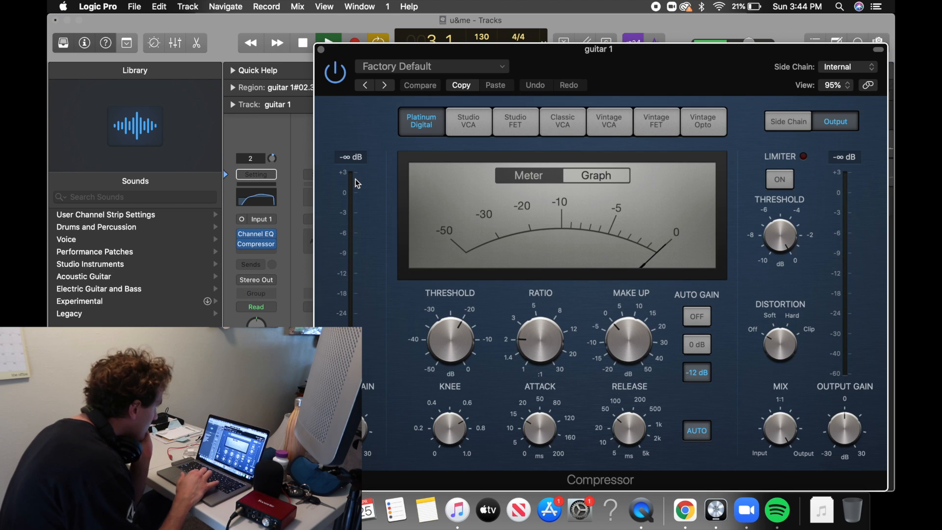
pyautogui.click(374, 70)
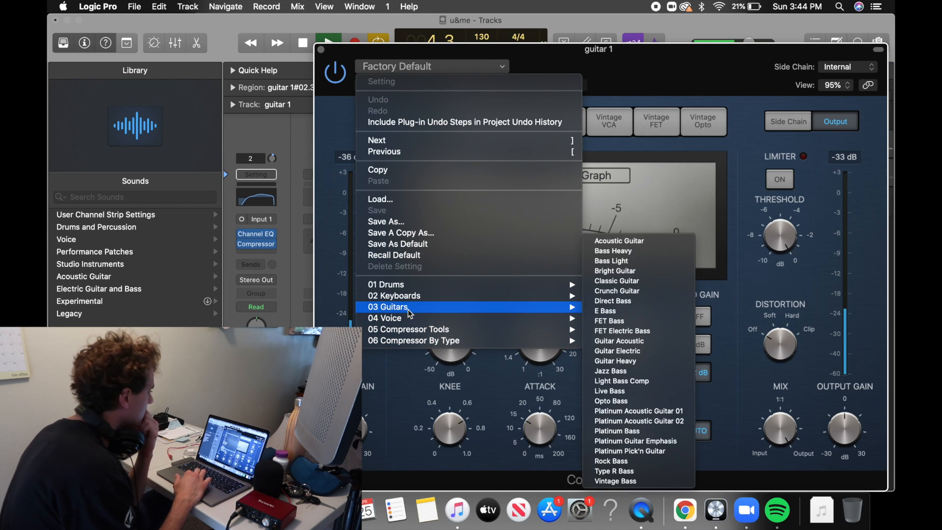
pyautogui.moveTo(534, 308)
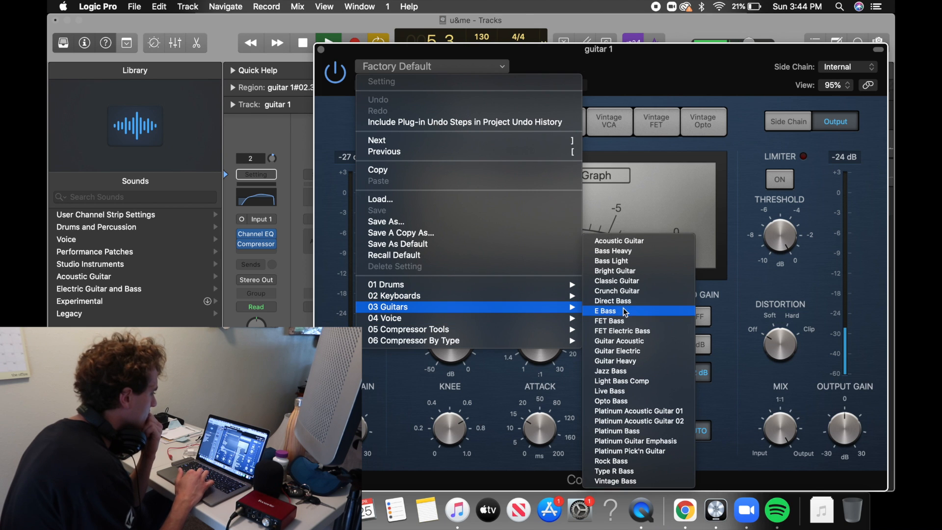
pyautogui.click(613, 243)
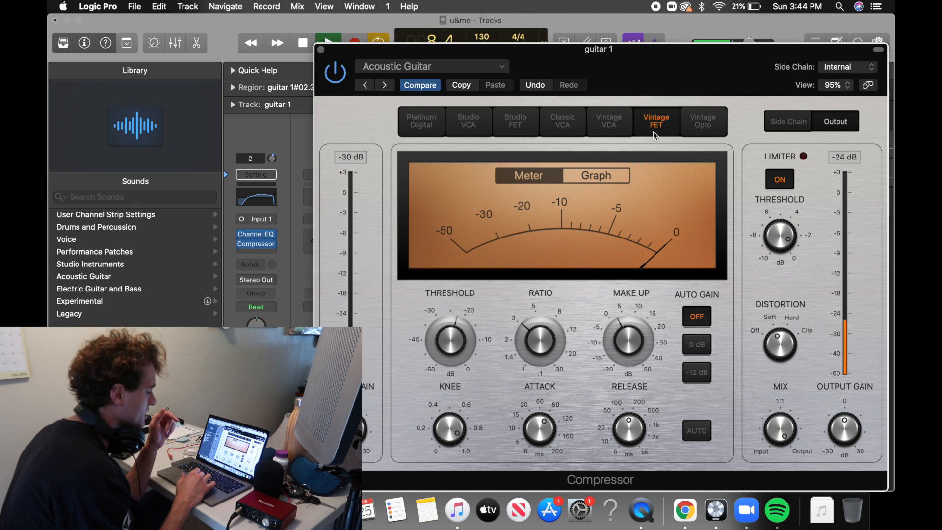
pyautogui.moveTo(645, 83); pyautogui.dragTo(596, 61)
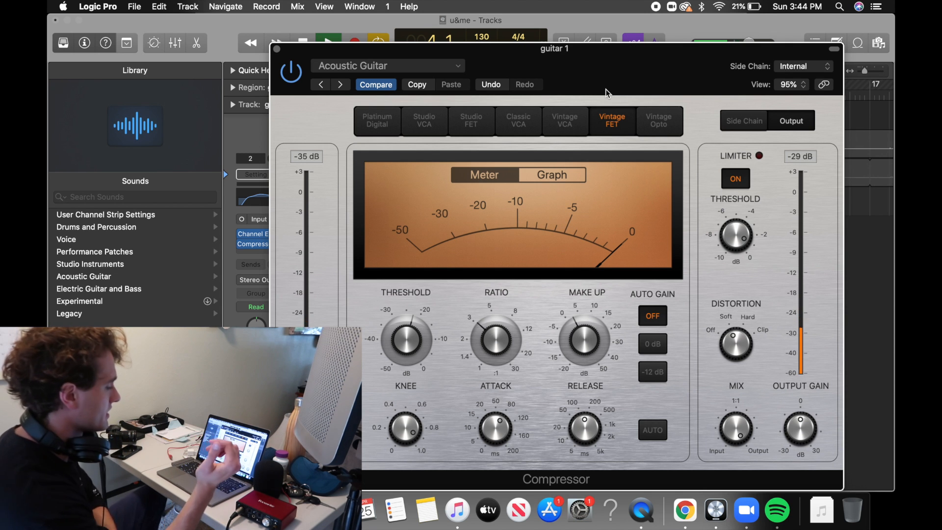
# Try a 5000 ms release and a 4.1:1 ratio on the guitar 1 compressor.
pyautogui.moveTo(497, 426)
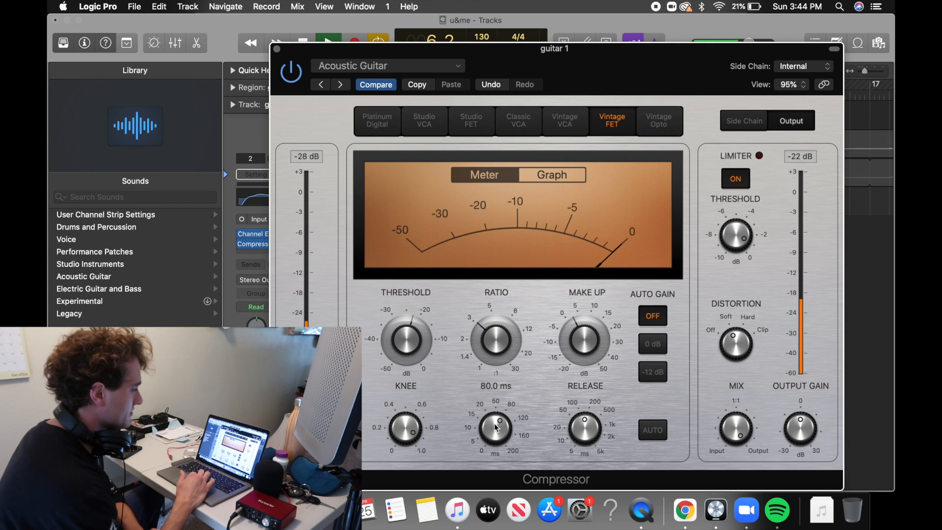
pyautogui.moveTo(590, 430)
pyautogui.moveTo(590, 430); pyautogui.dragTo(628, 322)
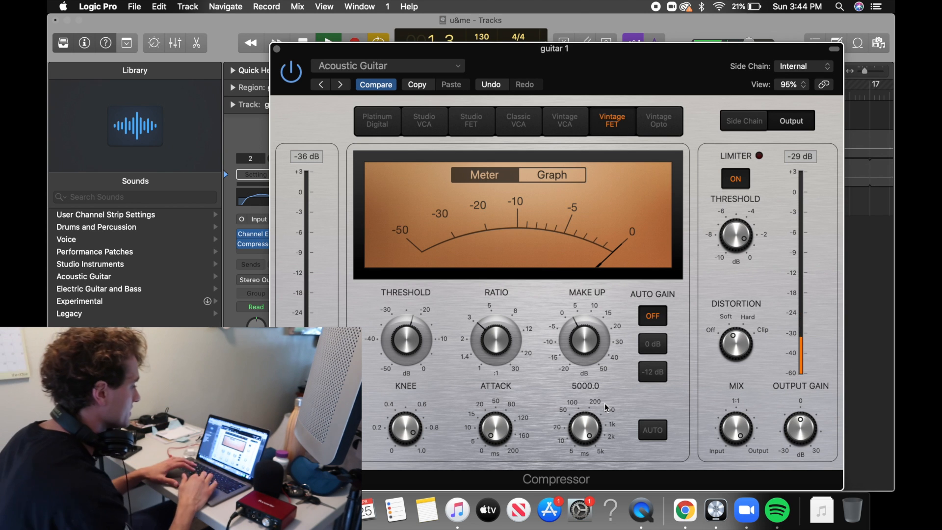
pyautogui.moveTo(495, 344)
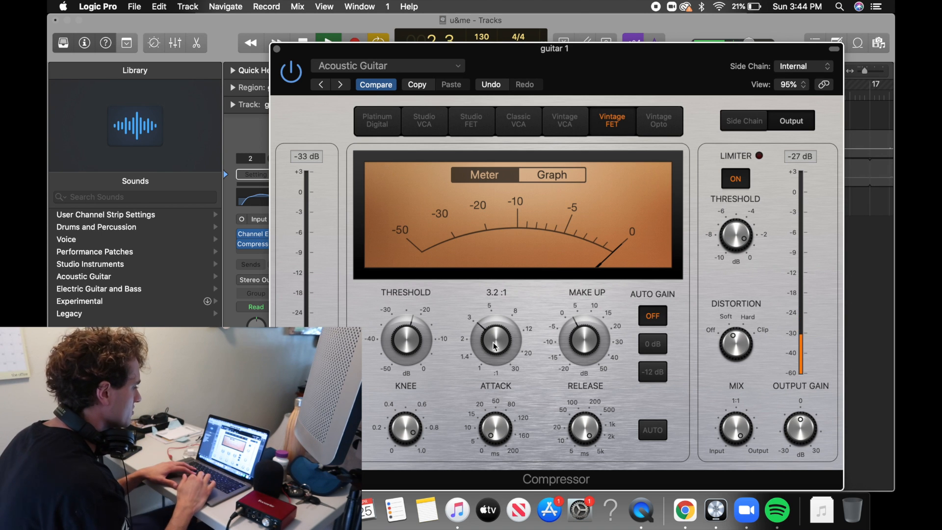
pyautogui.moveTo(495, 342); pyautogui.dragTo(491, 337)
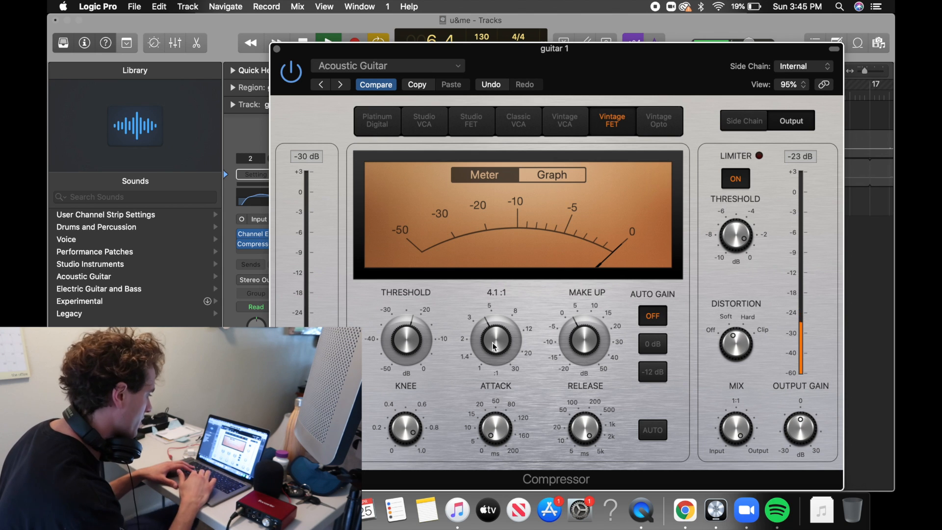
# Lengthen the guitar 1 compressor's attack and shorten its release.
pyautogui.moveTo(584, 428)
pyautogui.moveTo(584, 428); pyautogui.dragTo(583, 447)
pyautogui.moveTo(499, 416); pyautogui.dragTo(514, 395)
pyautogui.moveTo(591, 438); pyautogui.dragTo(587, 377)
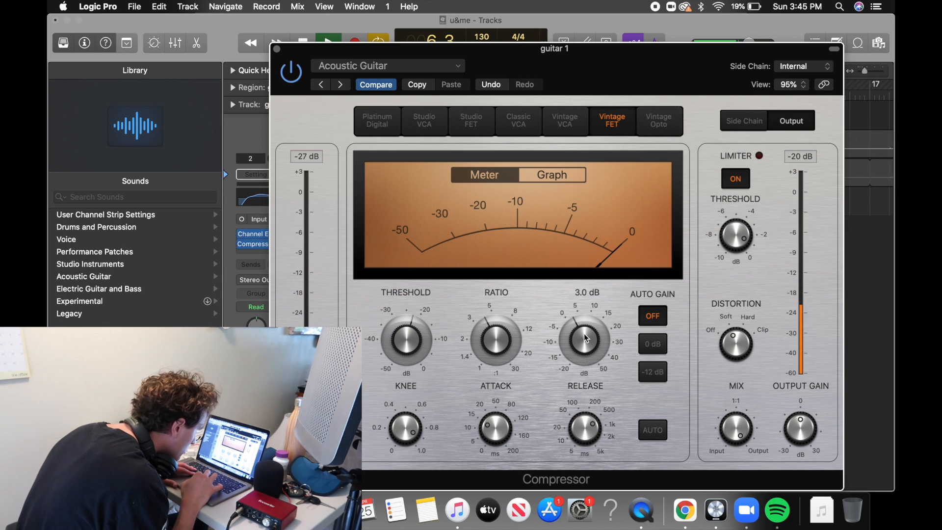
# Set the compressor's threshold to -25.5 dB and ratio to 6.1:1, raise its make-up gain and close it.
pyautogui.moveTo(585, 339); pyautogui.dragTo(585, 337)
pyautogui.moveTo(501, 338); pyautogui.dragTo(501, 328)
pyautogui.moveTo(404, 333); pyautogui.dragTo(405, 339)
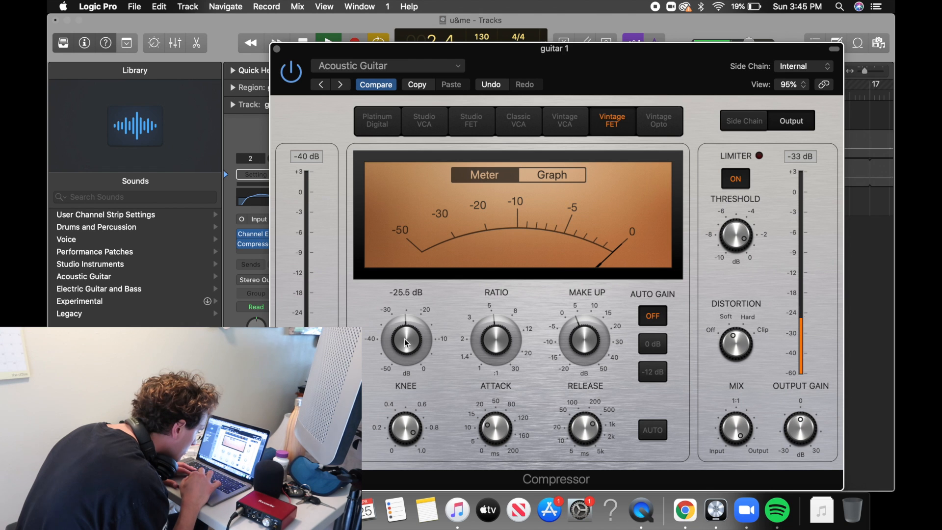
pyautogui.click(585, 349)
pyautogui.moveTo(592, 346); pyautogui.dragTo(591, 335)
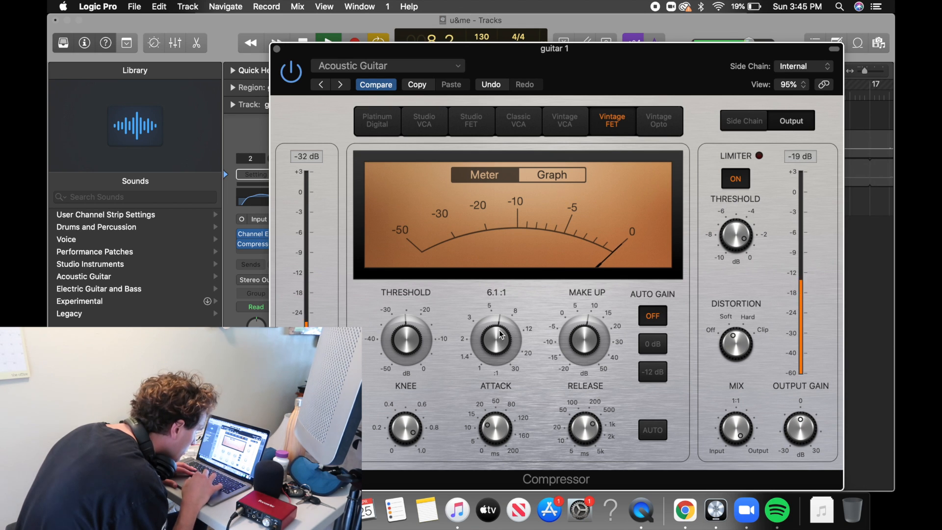
pyautogui.moveTo(592, 344); pyautogui.dragTo(590, 328)
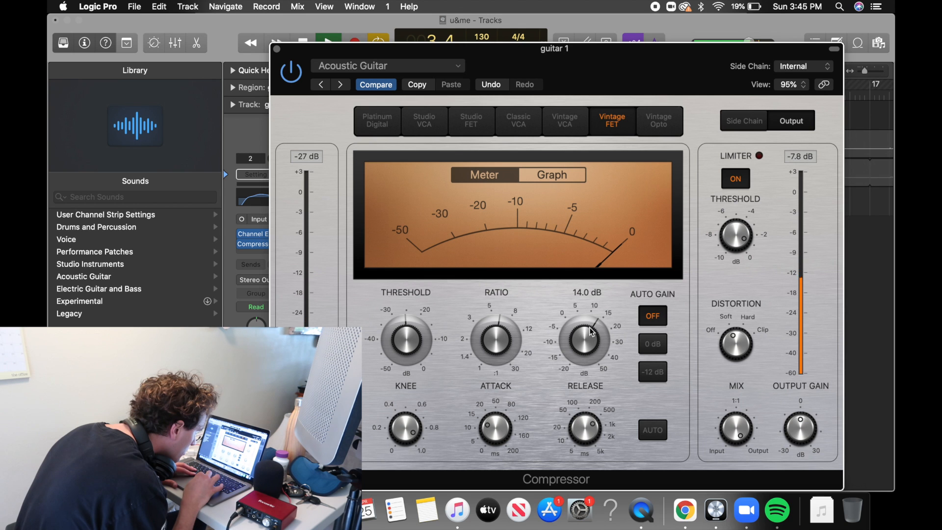
pyautogui.click(276, 49)
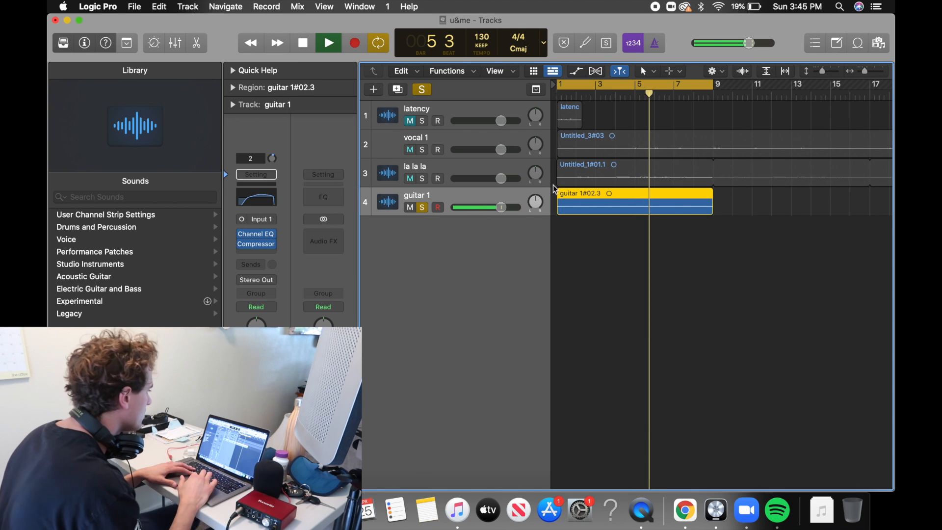
# Audition the compressed guitar 1 with the la la la track soloed, and return to the start with only guitar 1 soloed.
pyautogui.click(422, 178)
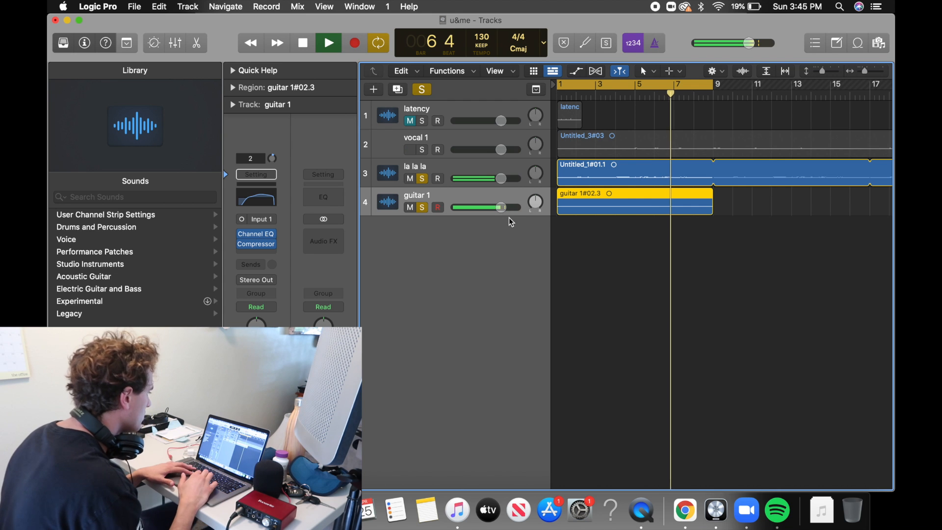
pyautogui.click(257, 253)
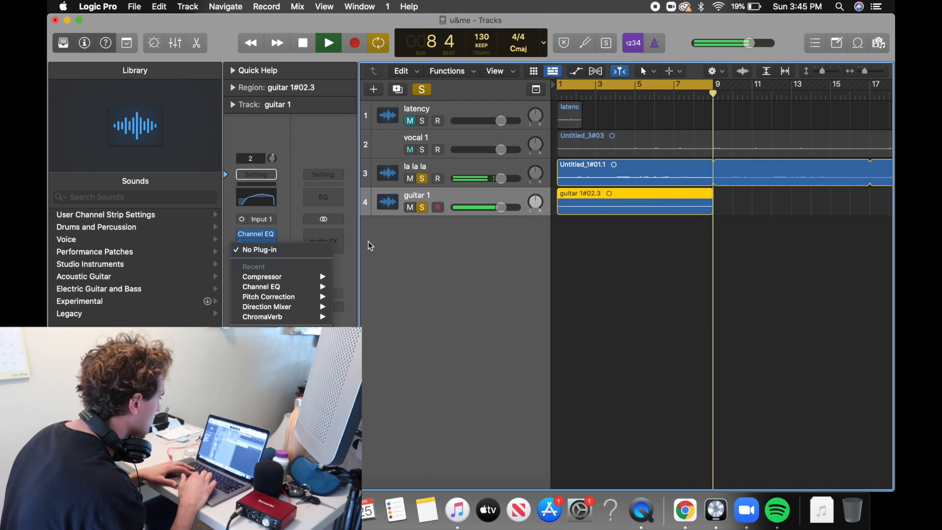
pyautogui.click(293, 171)
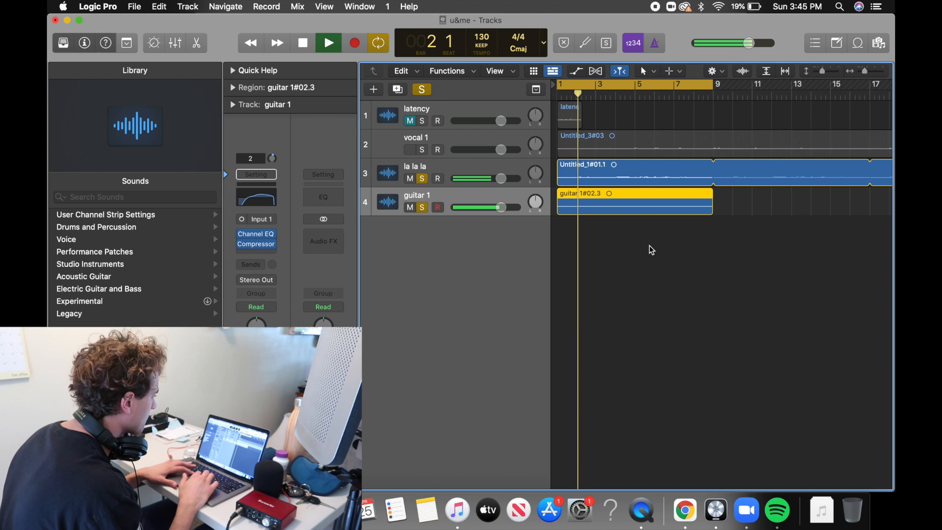
pyautogui.press('space')
pyautogui.press('Return')
pyautogui.click(422, 178)
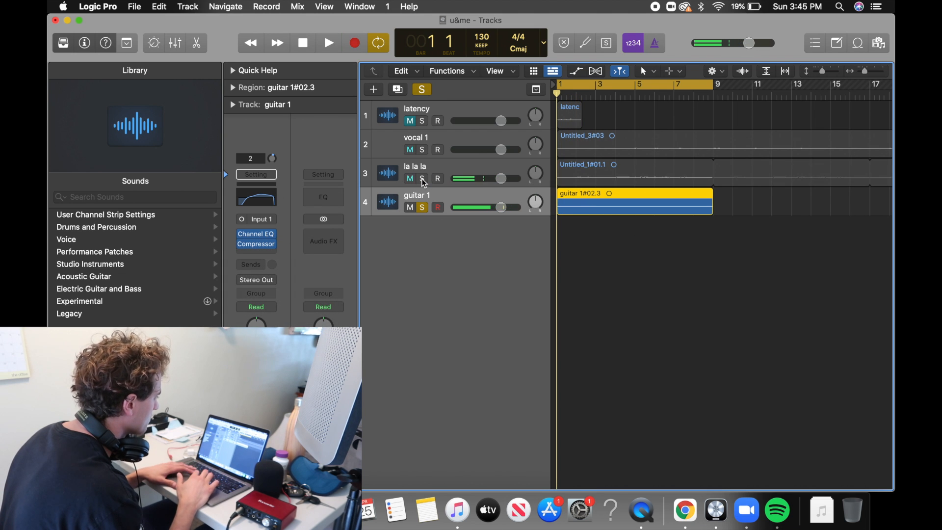
# Try to play guitar 1 from just before bar 9 while cycling is on.
pyautogui.press('space')
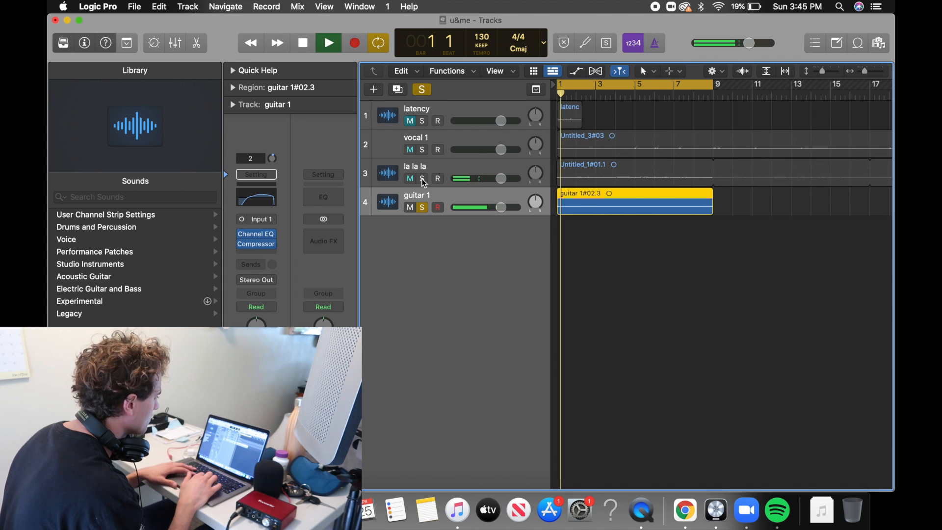
pyautogui.click(705, 95)
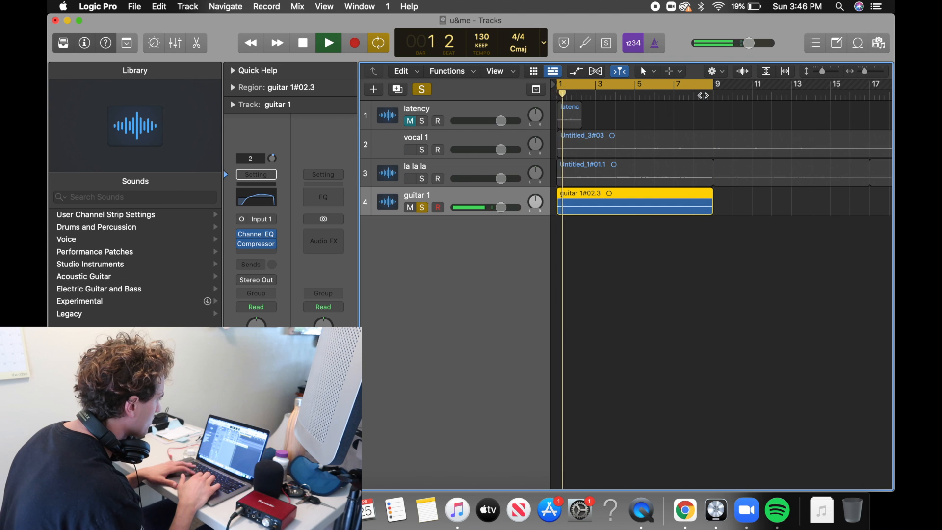
pyautogui.press('space')
pyautogui.click(703, 95)
pyautogui.press('space')
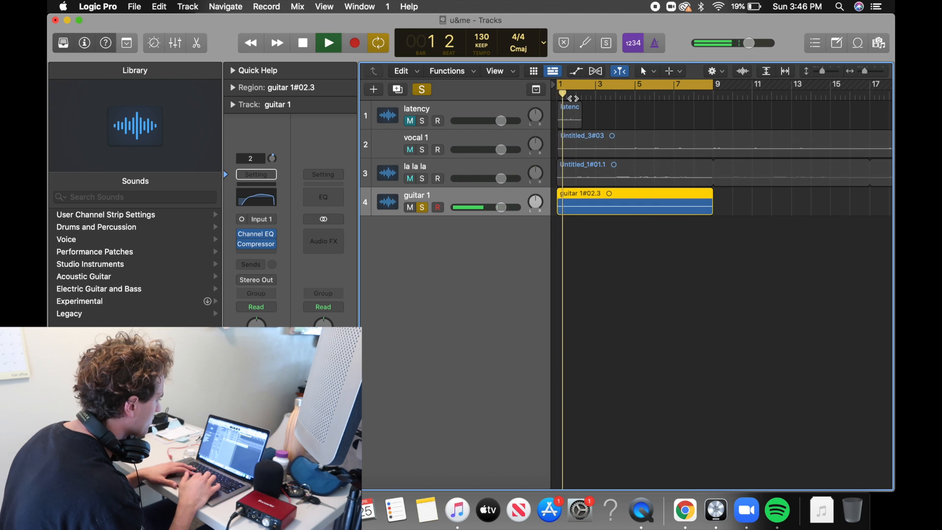
# Loop the guitar 1 region, turn off cycling and play from just before bar 9.
pyautogui.press('l')
pyautogui.moveTo(703, 88); pyautogui.dragTo(703, 91)
pyautogui.click(703, 85)
pyautogui.click(705, 97)
pyautogui.click(704, 96)
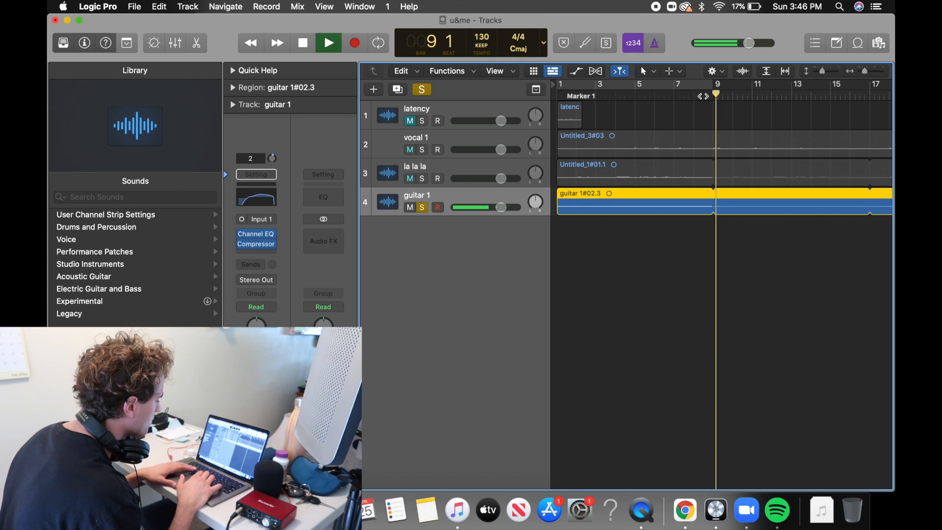
# Replay the transition into the guitar loop's repeat at bar 9 and stop playback.
pyautogui.press('space')
pyautogui.press(',')
pyautogui.press('space')
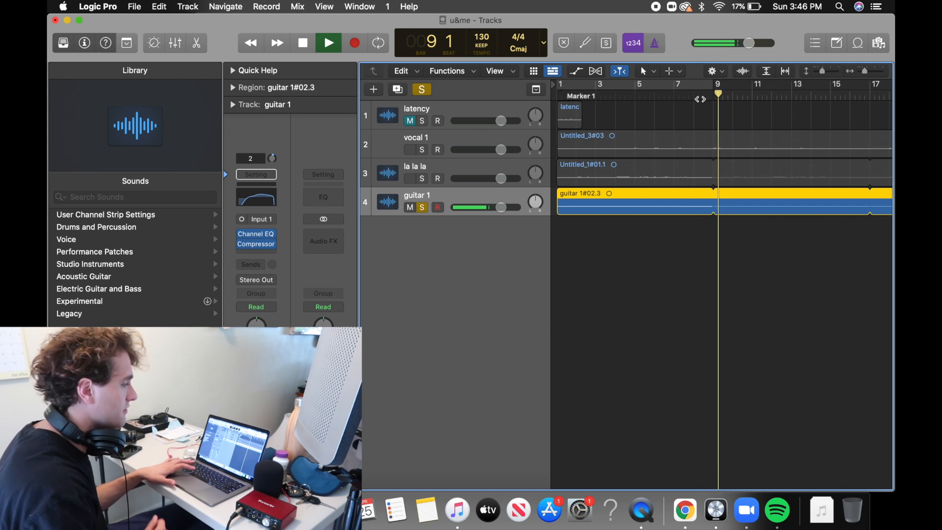
pyautogui.press('space')
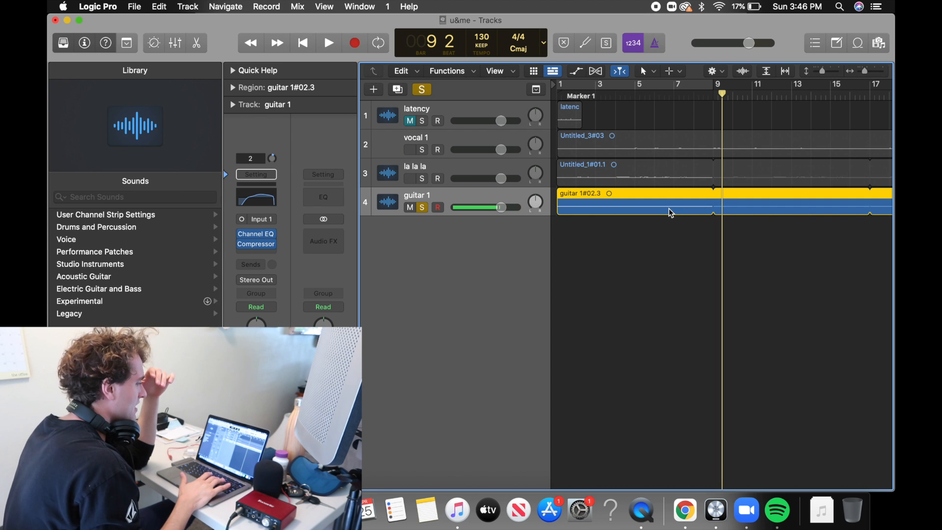
# Switch looping of the guitar 1 region off and on again, and move the playhead back to bar 8.
pyautogui.press('l')
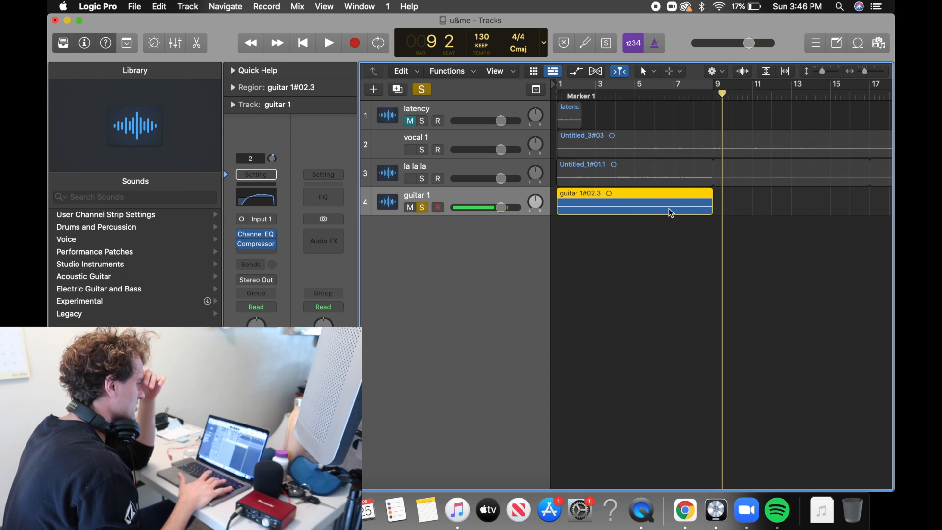
pyautogui.press('l')
pyautogui.press(',')
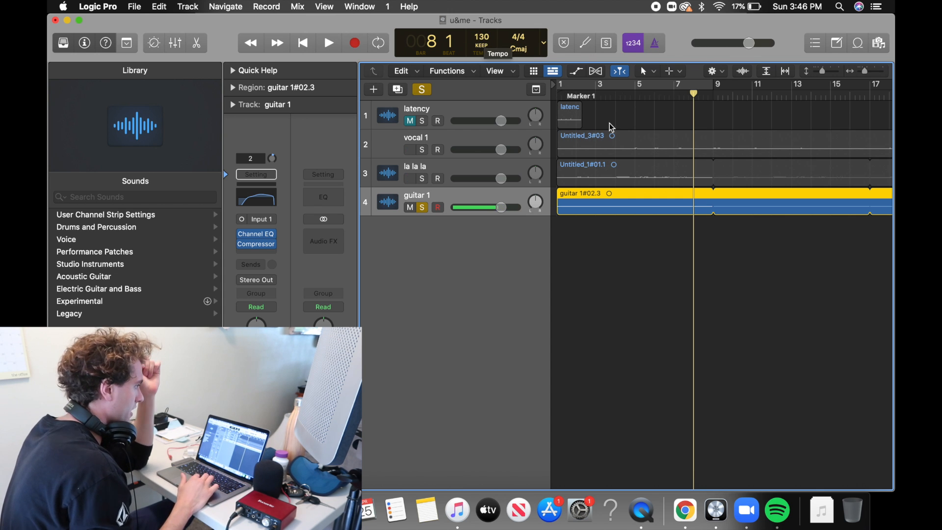
# Play the guitar 1 loop from bar 8 beat 3 across the repeat at bar 9 and stop.
pyautogui.click(704, 98)
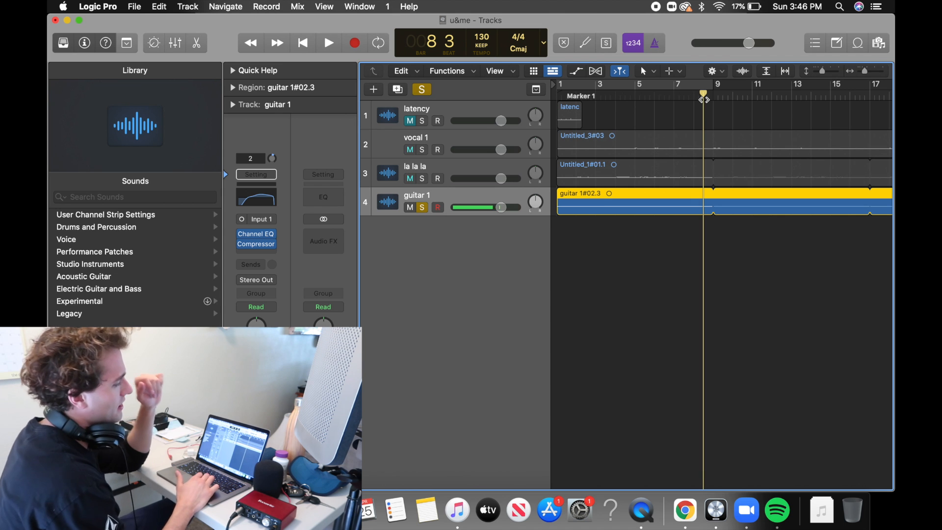
pyautogui.press('space')
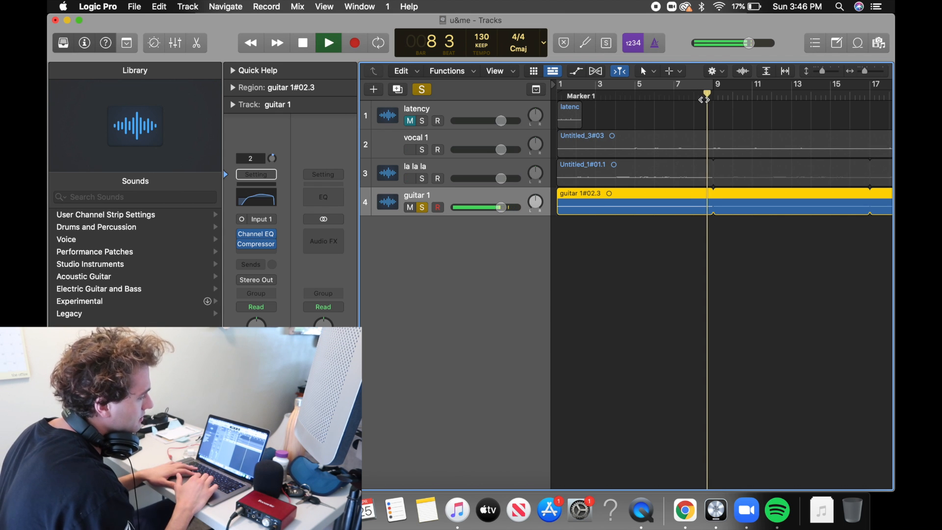
pyautogui.press('space')
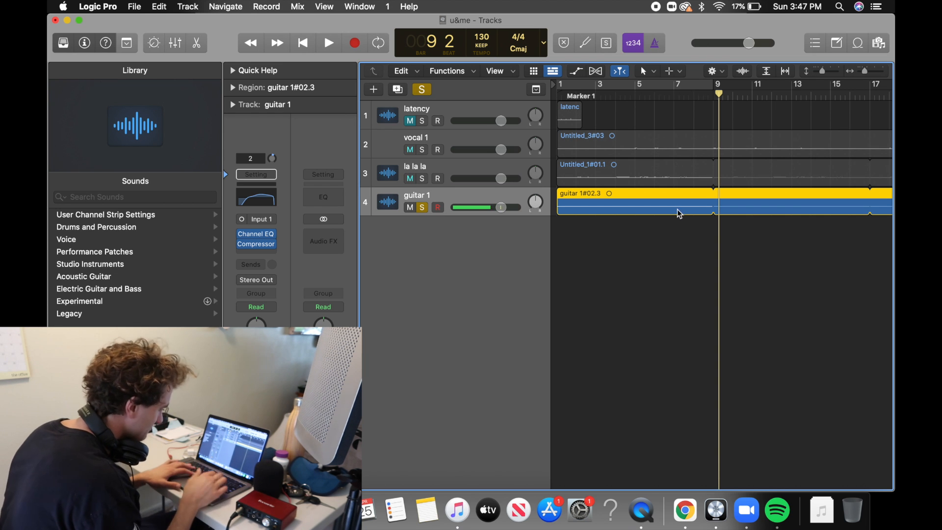
# Unloop the guitar 1 region, fade out its very end at bar 9 with the Fade Tool, and loop it again.
pyautogui.press('l')
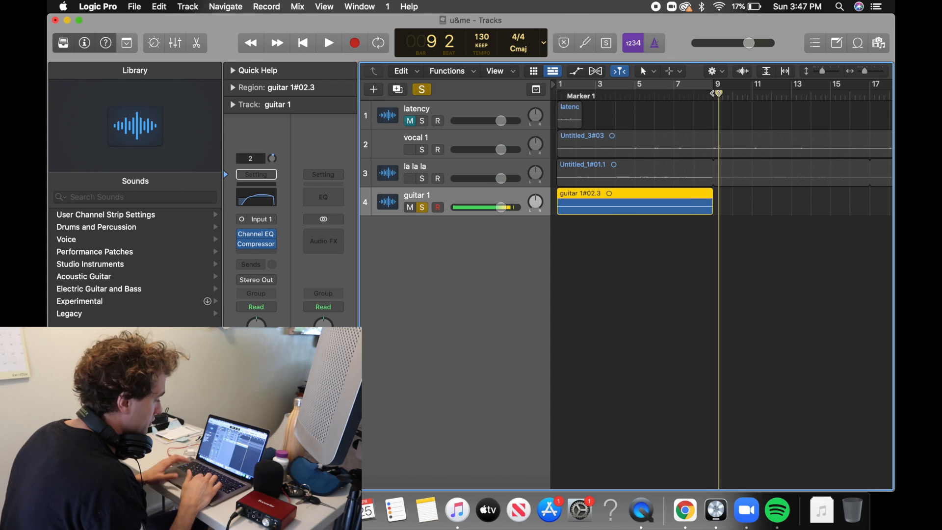
pyautogui.moveTo(717, 93); pyautogui.dragTo(713, 93)
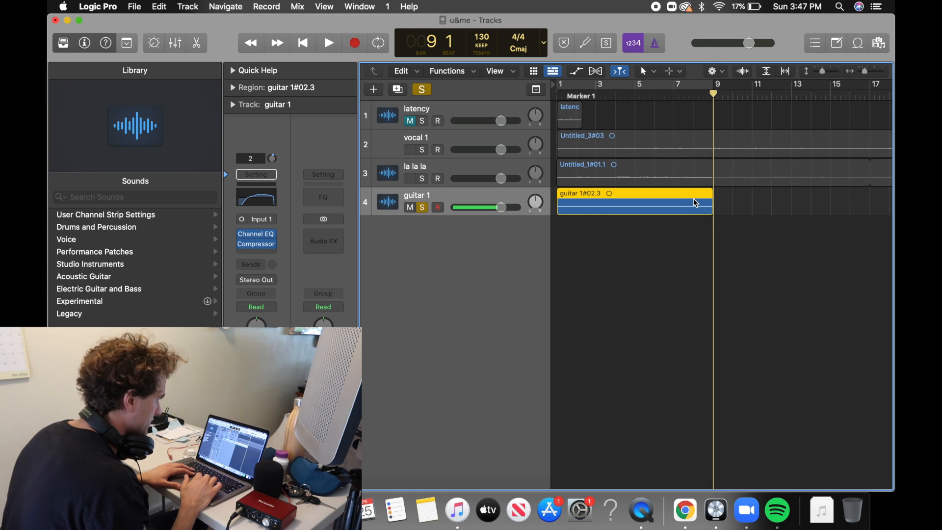
pyautogui.press('super+Right')
pyautogui.press('super+Right')
pyautogui.press('super+Right')
pyautogui.press('super+Right')
pyautogui.press('super+Right')
pyautogui.press('super+Right')
pyautogui.click(670, 71)
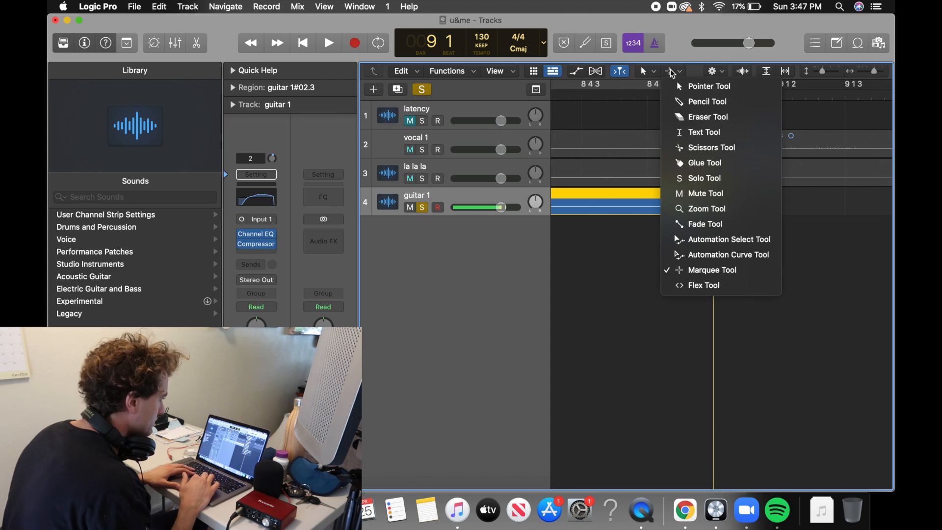
pyautogui.click(693, 225)
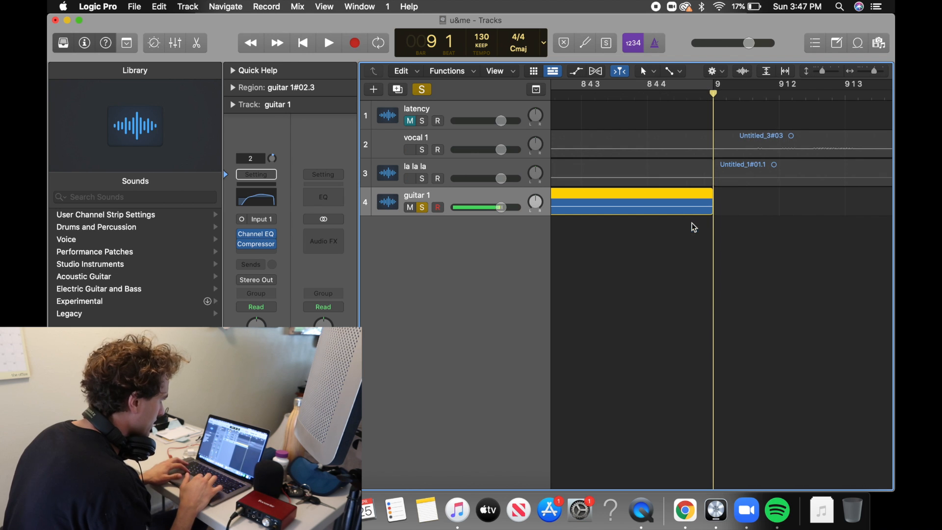
pyautogui.moveTo(721, 206); pyautogui.dragTo(701, 204)
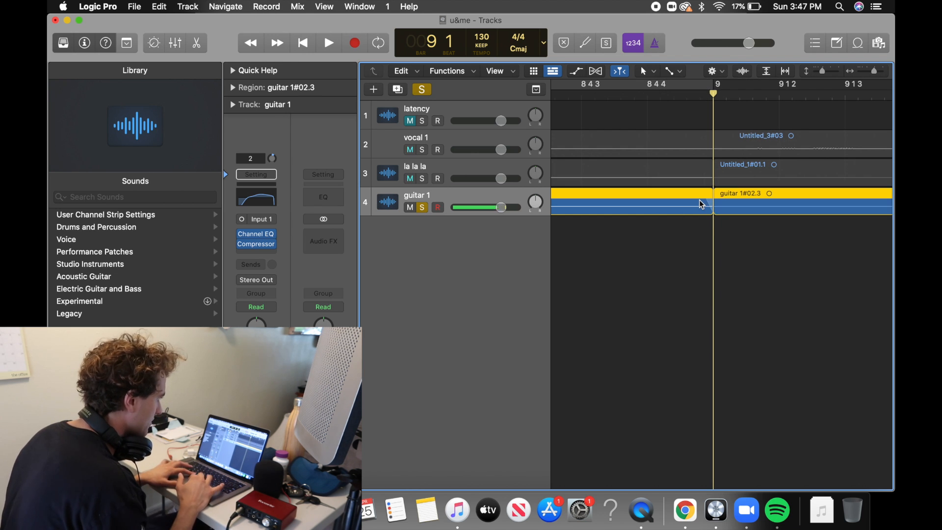
# Listen to guitar 1 across the faded loop joint at bar 9, and return the playhead to the start of the song.
pyautogui.press('super+Left')
pyautogui.press('super+Left')
pyautogui.press('super+Left')
pyautogui.press('super+Left')
pyautogui.press('super+Left')
pyautogui.click(688, 97)
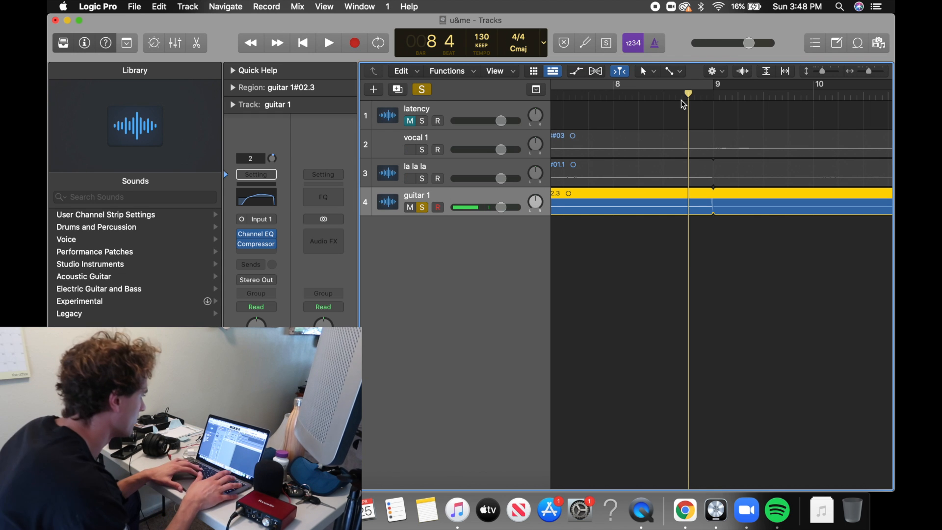
pyautogui.press('Return')
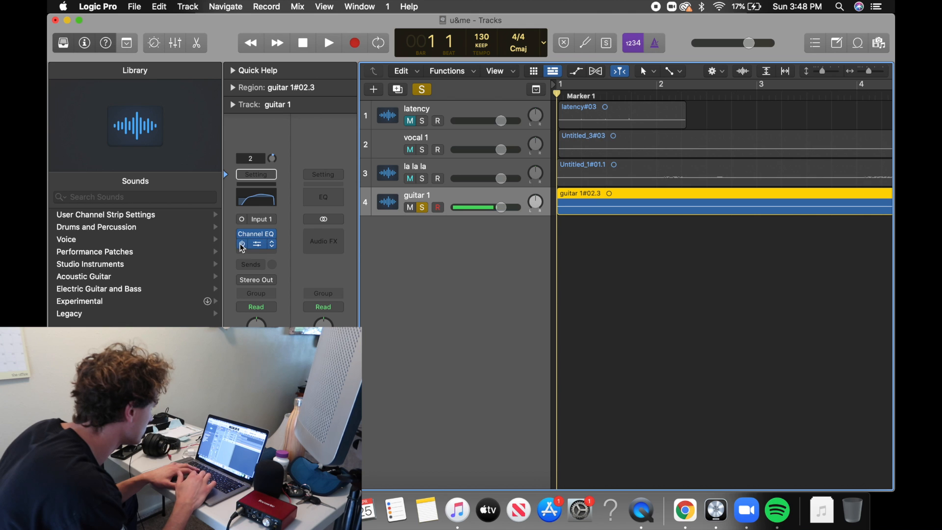
pyautogui.press('space')
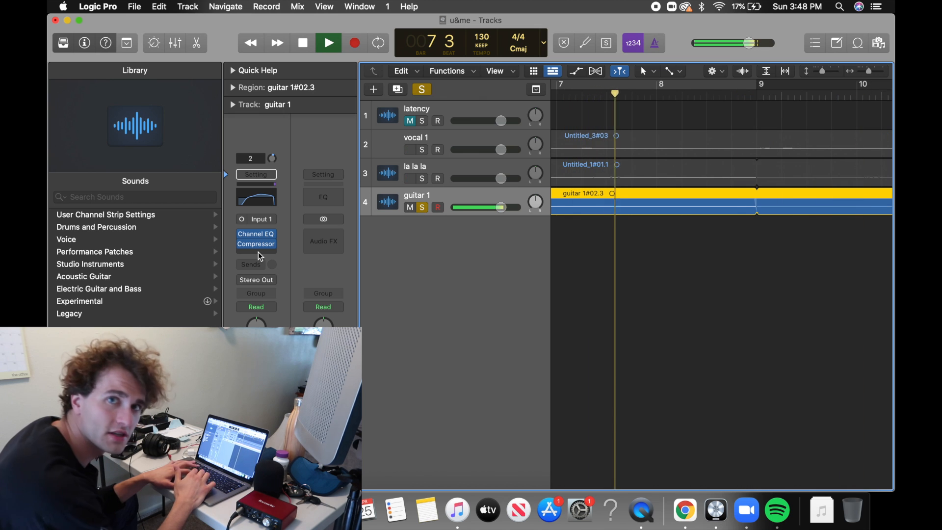
pyautogui.press('space')
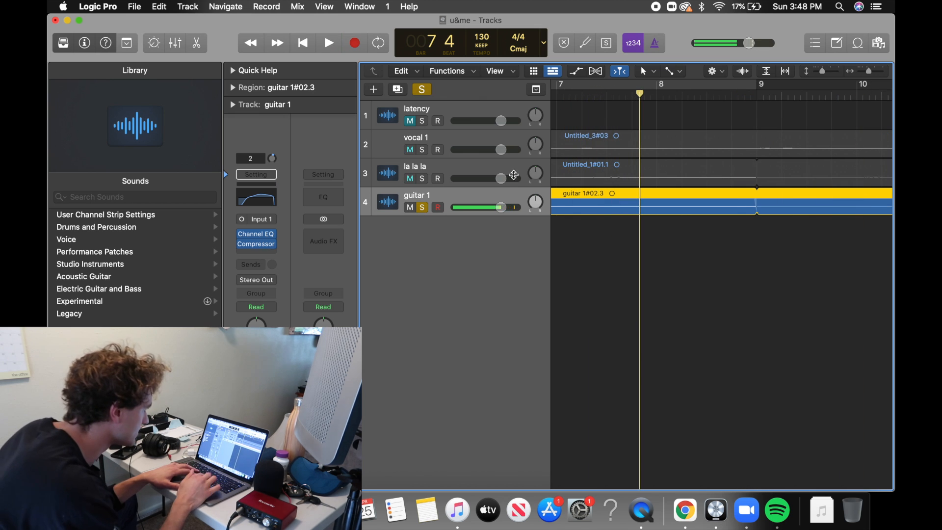
pyautogui.click(734, 91)
pyautogui.press('space')
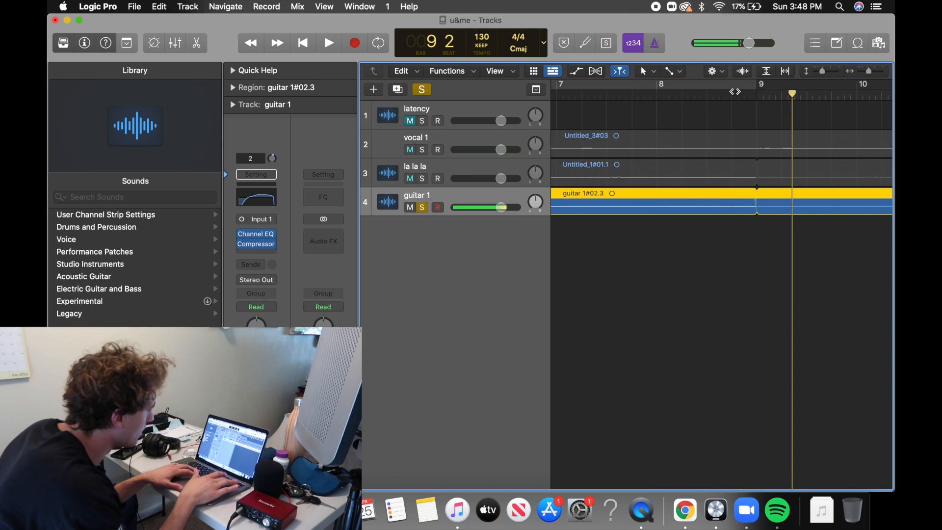
pyautogui.press('space')
pyautogui.press('Return')
# Insert a Direction Mixer after the Compressor on guitar 1, set its Spread to 1.20 and play the result.
pyautogui.click(249, 249)
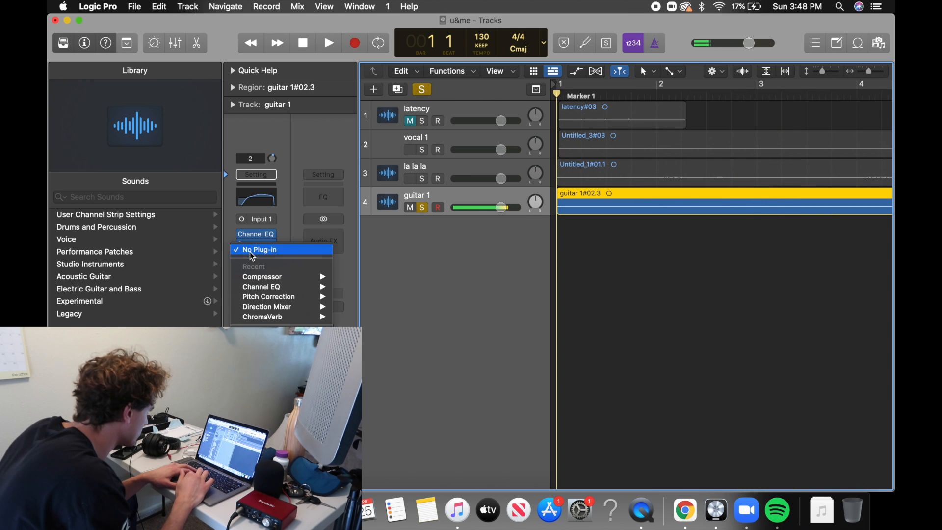
pyautogui.moveTo(300, 307)
pyautogui.click(368, 308)
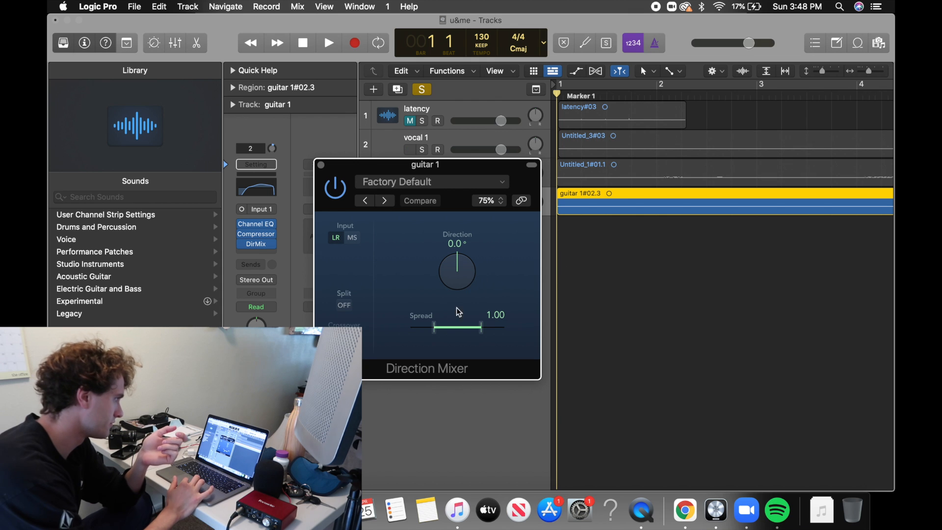
pyautogui.moveTo(433, 333); pyautogui.dragTo(395, 321)
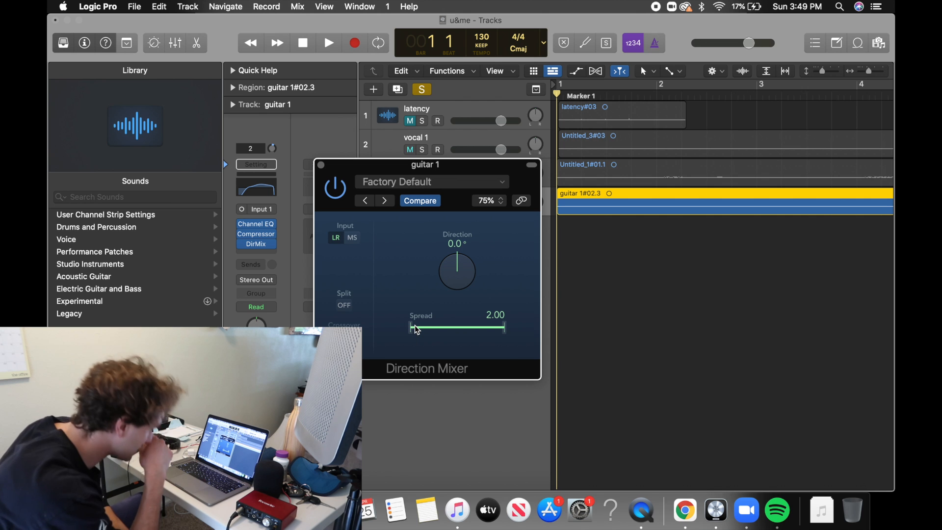
pyautogui.moveTo(414, 326); pyautogui.dragTo(434, 330)
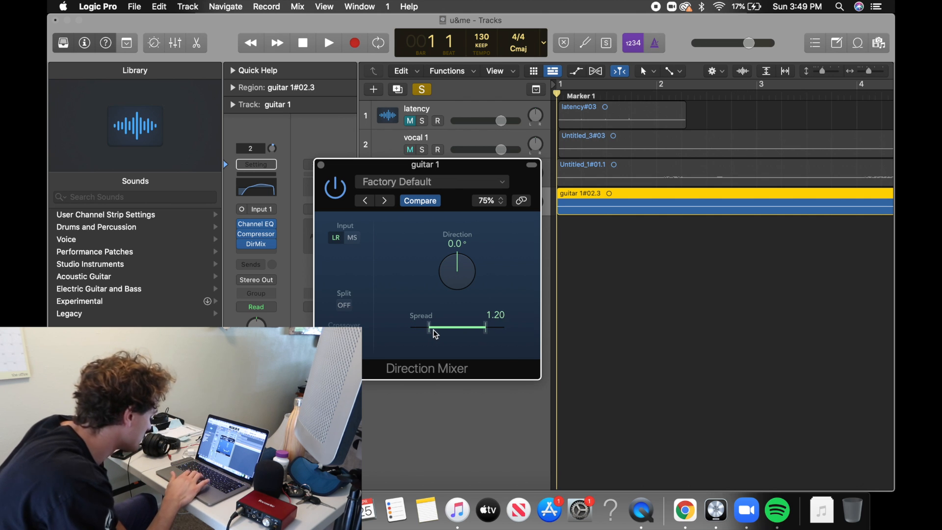
pyautogui.press('space')
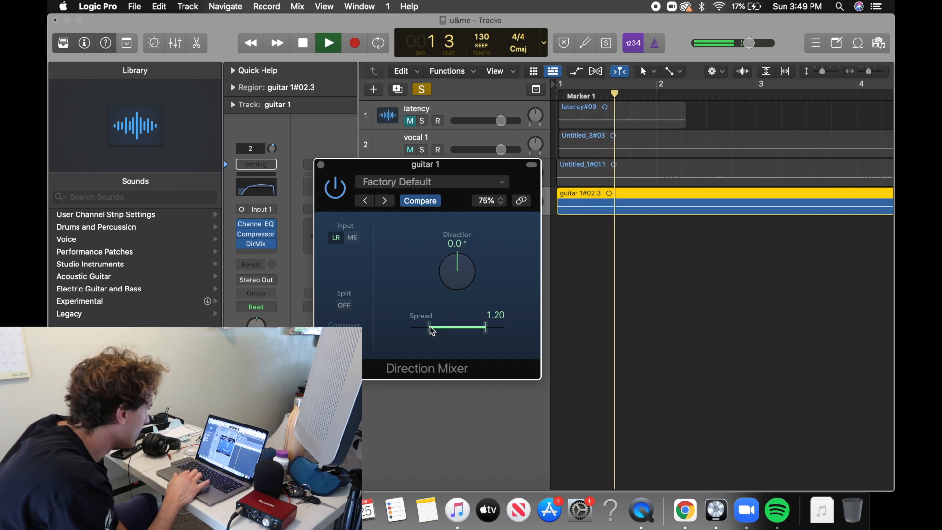
pyautogui.click(322, 165)
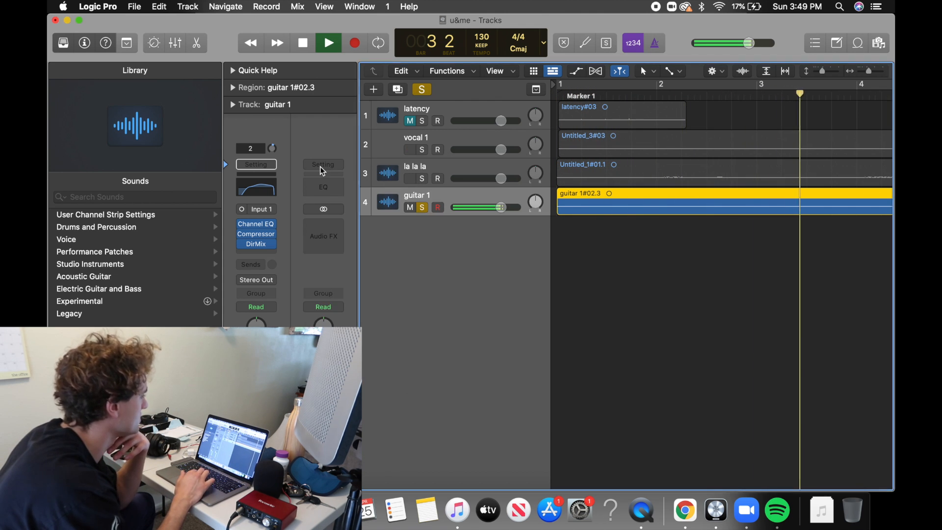
# Solo la la la and vocal 1 along with guitar 1 while playing the song from the beginning.
pyautogui.click(423, 179)
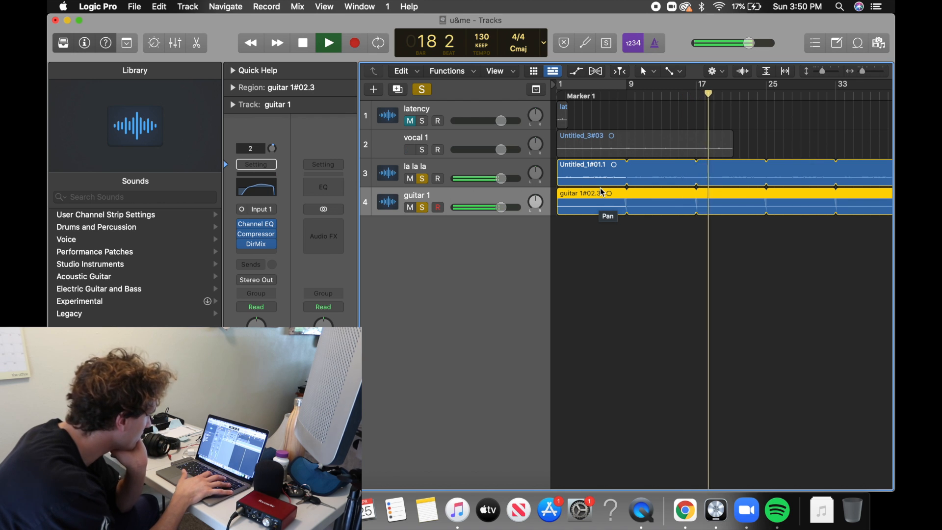
pyautogui.press('Return')
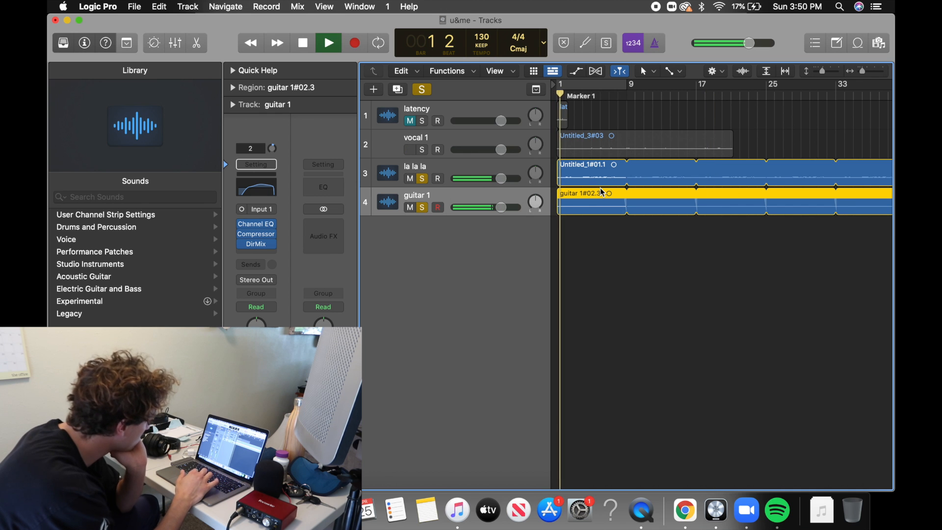
pyautogui.click(423, 150)
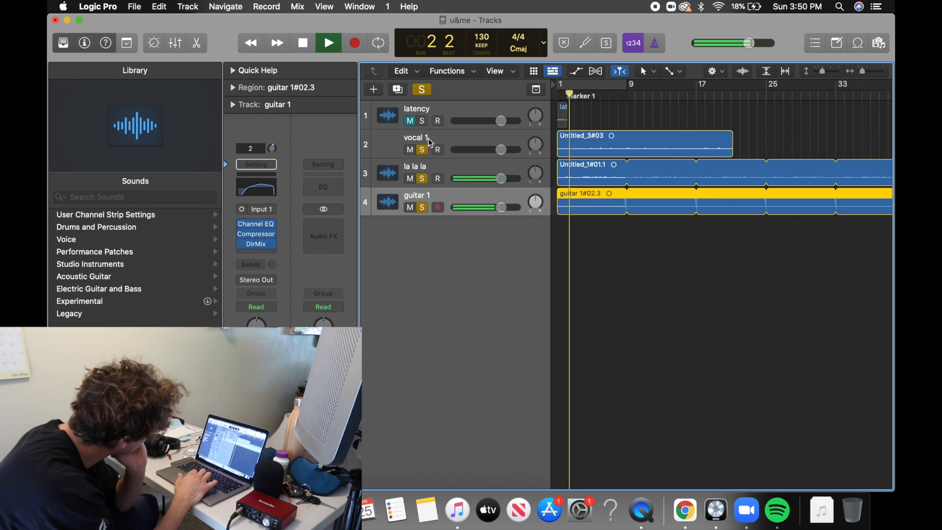
pyautogui.click(429, 137)
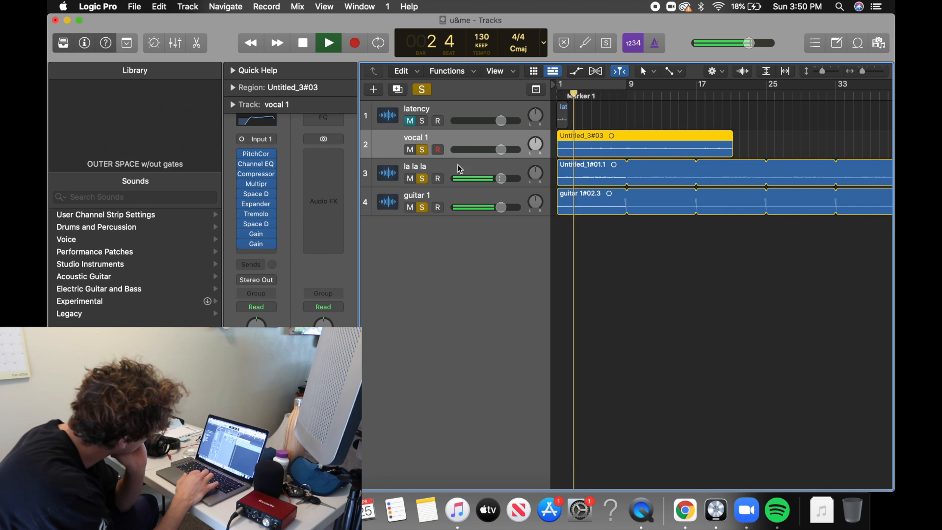
# Set the volume of the la la la and guitar 1 tracks to -10 dB each.
pyautogui.doubleClick(502, 178)
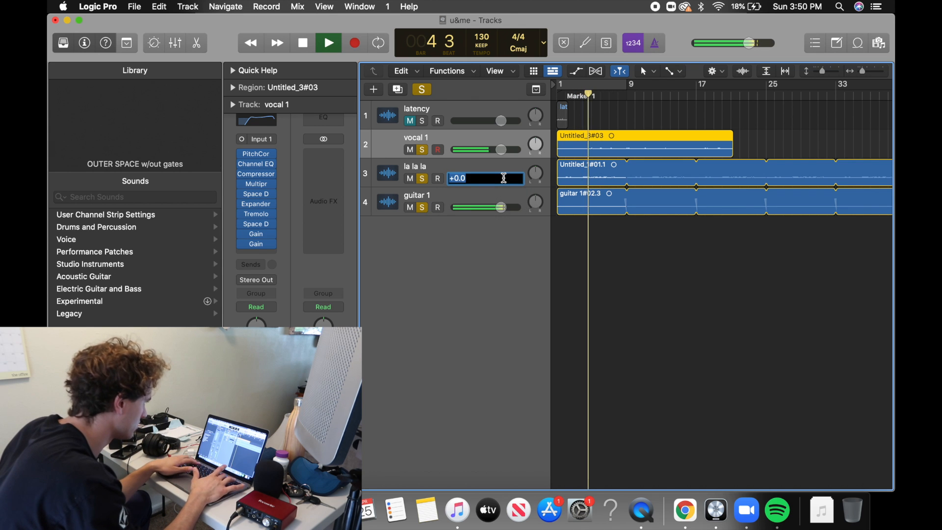
pyautogui.write('-10')
pyautogui.press('Return')
pyautogui.doubleClick(504, 209)
pyautogui.write('-10')
pyautogui.press('Return')
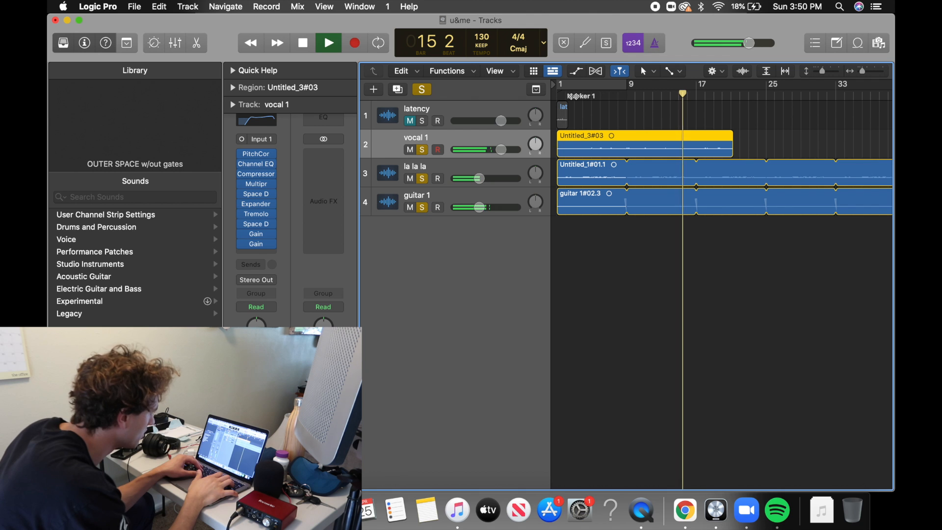
# Stop playback and turn off solo on vocal 1, la la la and guitar 1.
pyautogui.press('space')
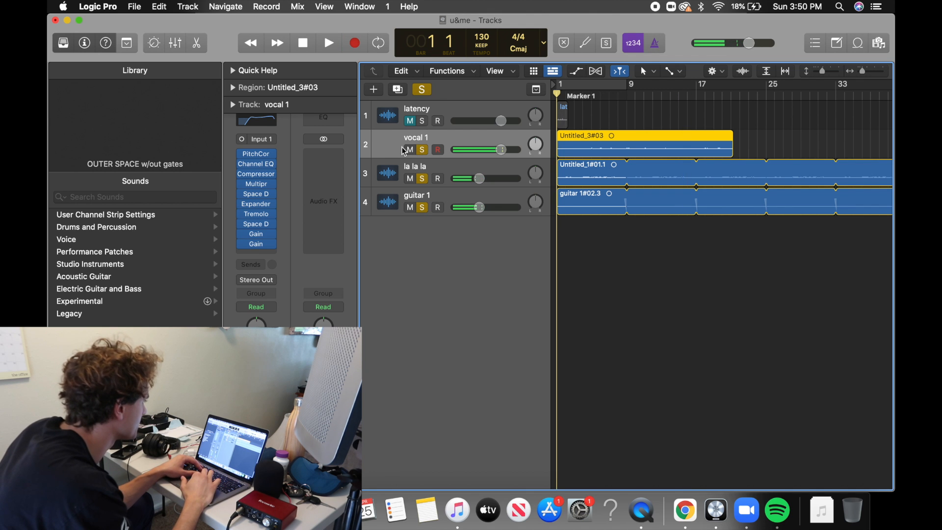
pyautogui.click(423, 151)
pyautogui.click(423, 180)
pyautogui.click(422, 207)
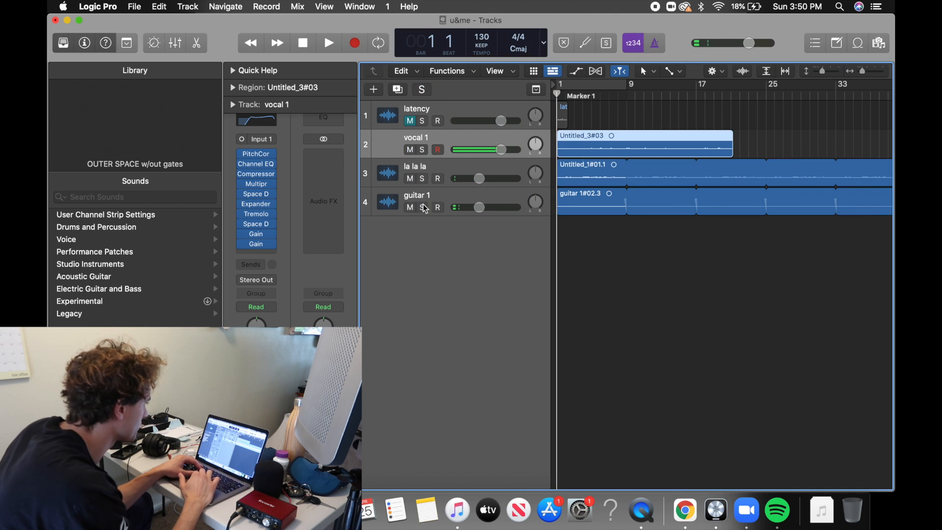
# Create a new track with duplicate settings from guitar 1 and name it guitar 2.
pyautogui.click(431, 196)
pyautogui.rightClick(430, 195)
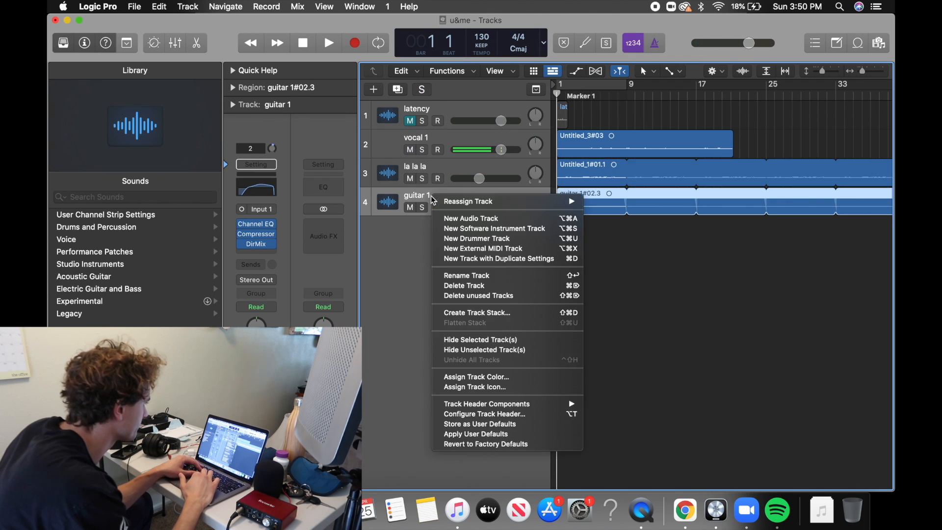
pyautogui.click(499, 260)
pyautogui.doubleClick(442, 224)
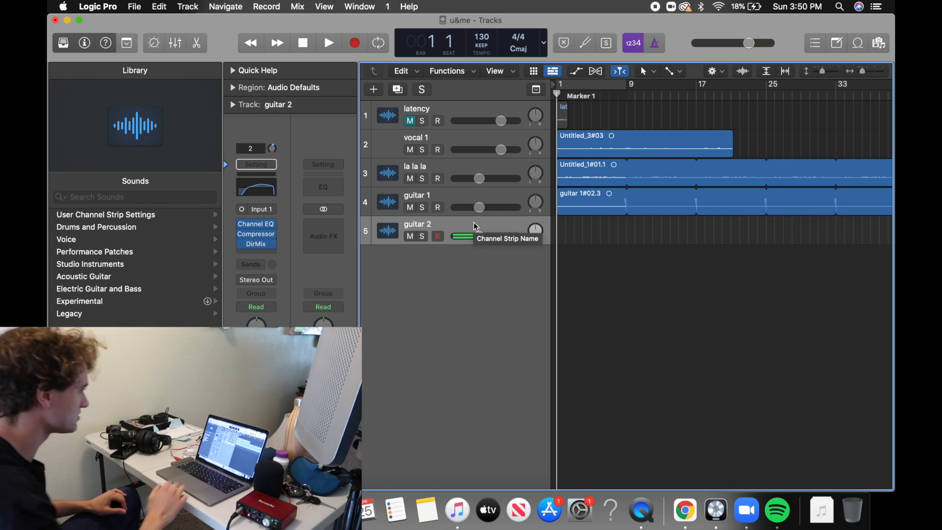
# Show the input monitoring controls and volume automation on the track headers, with guitar 2 record-enabled.
pyautogui.click(438, 237)
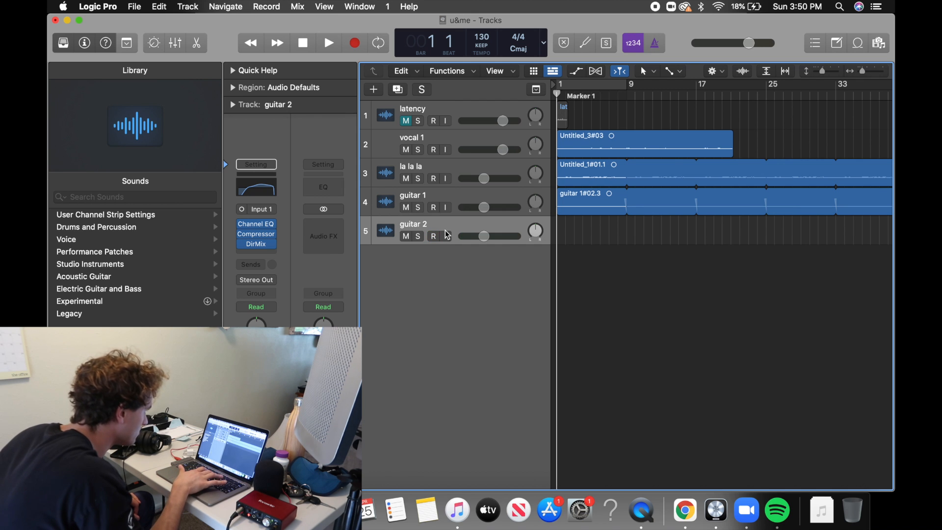
pyautogui.press('i')
pyautogui.press('i')
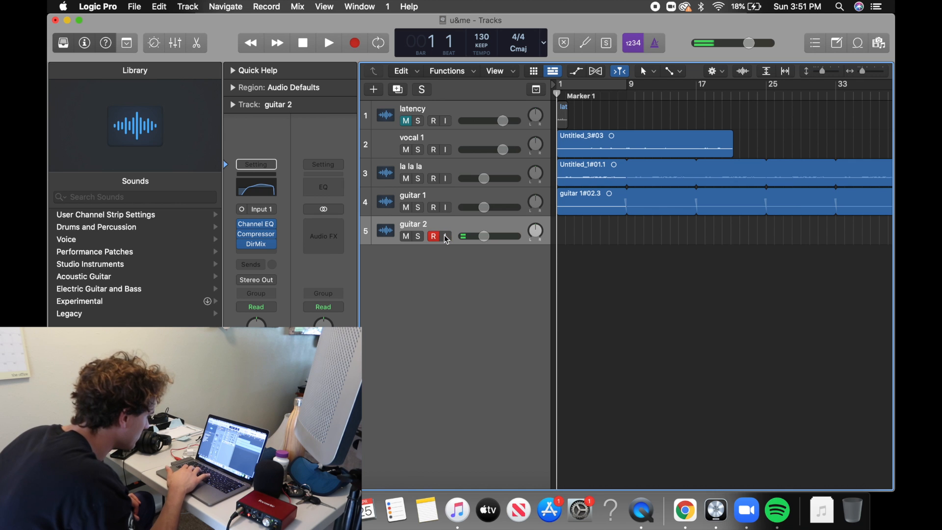
pyautogui.press('a')
pyautogui.press('a')
pyautogui.press('a')
pyautogui.click(434, 342)
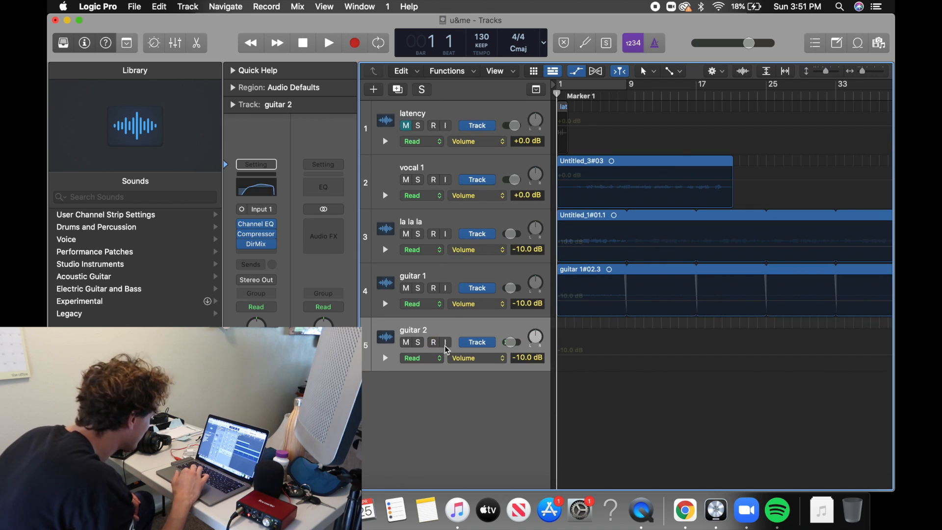
# Look up guitar 2's Input Monitoring button in Quick Help and turn off the track's record enable.
pyautogui.click(104, 43)
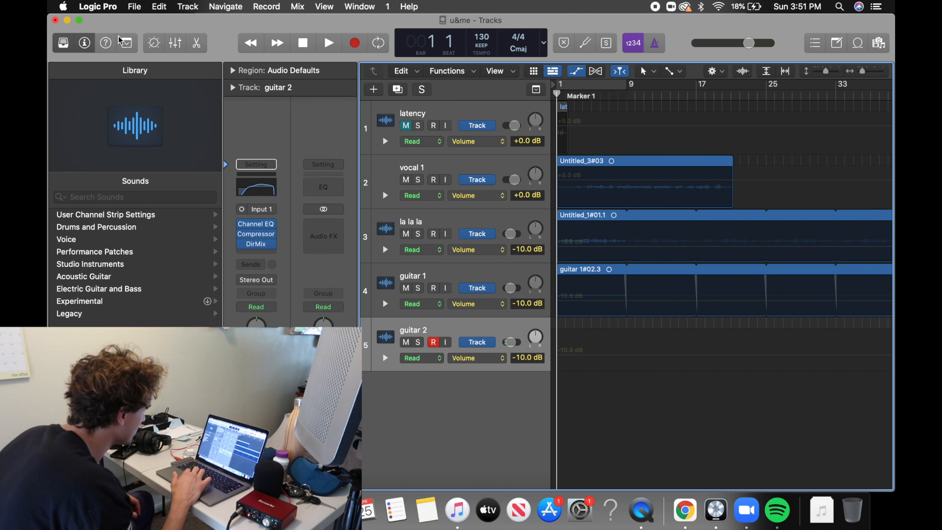
pyautogui.click(106, 44)
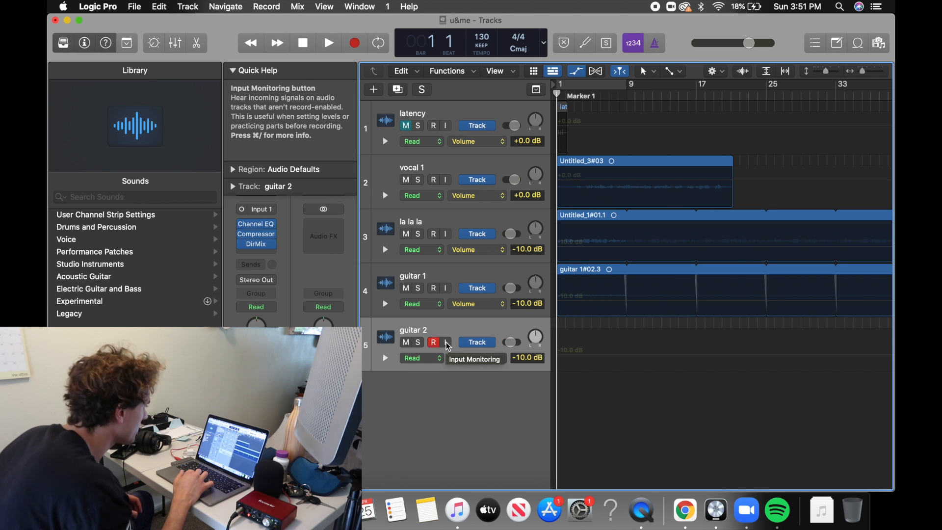
pyautogui.click(433, 342)
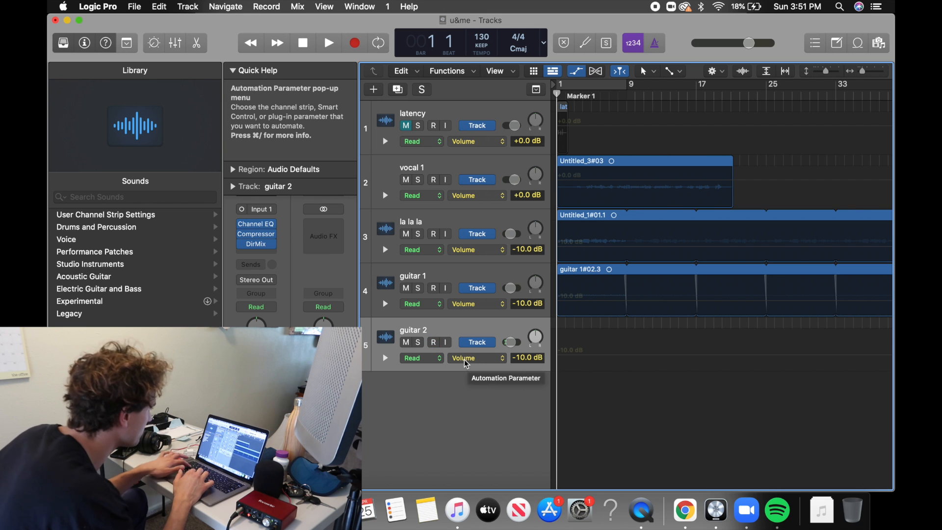
# Hide the track automation and close the Quick Help display.
pyautogui.press('a')
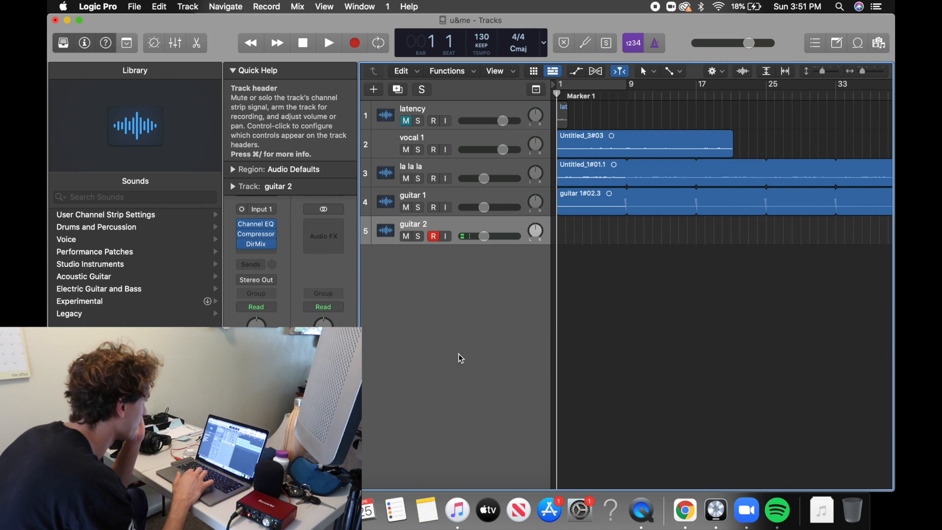
pyautogui.click(229, 70)
pyautogui.click(108, 42)
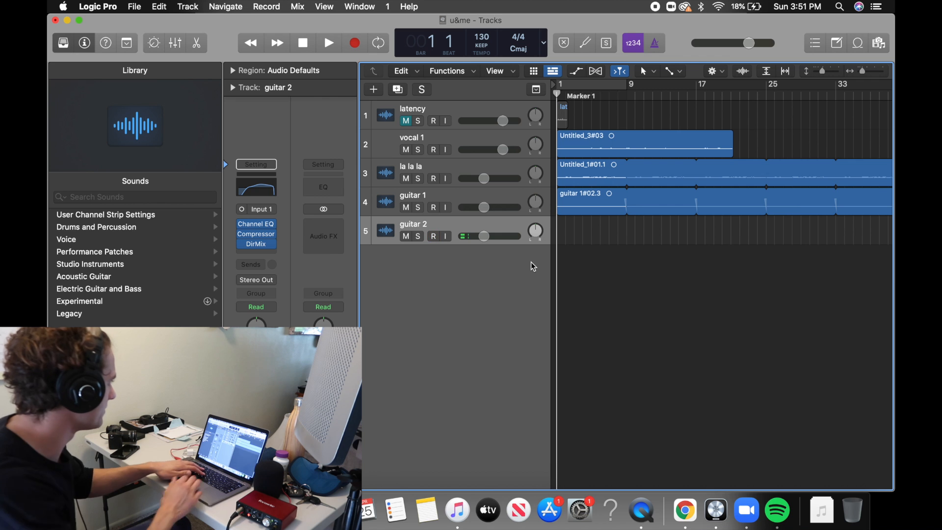
# Mute vocal 1 and start recording guitar 2 from bar 1 with the guitar 2 track's volume raised.
pyautogui.click(406, 150)
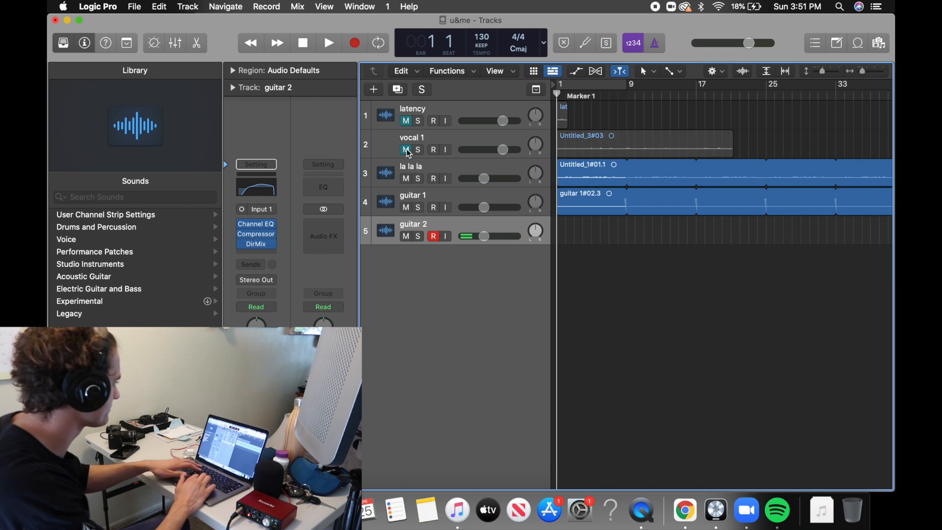
pyautogui.press('r')
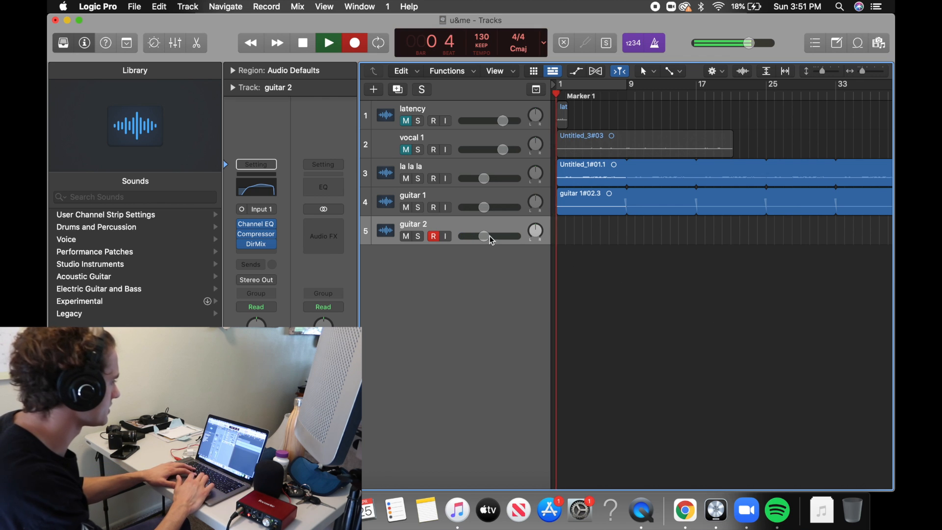
pyautogui.moveTo(485, 234); pyautogui.dragTo(502, 236)
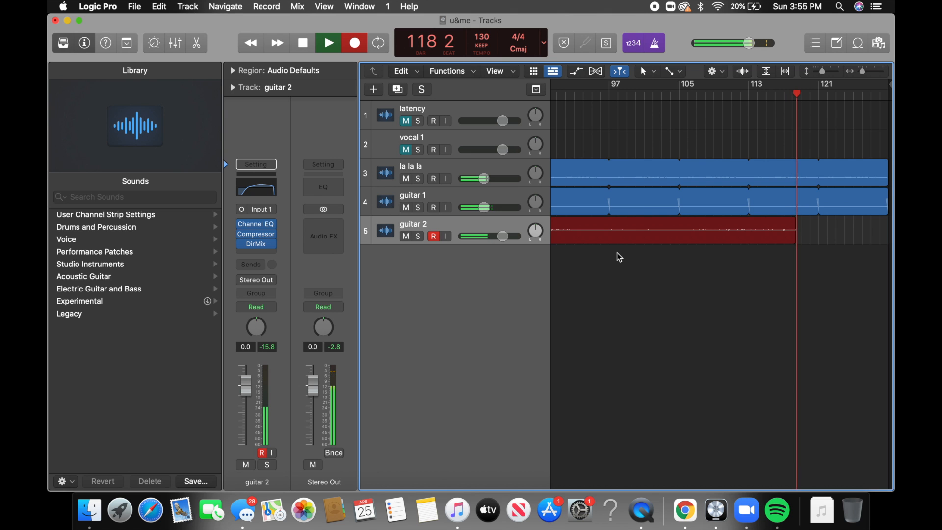
# Stop the recording and delete the guitar 2 take together with its audio file from disk.
pyautogui.press('space')
pyautogui.press('Delete')
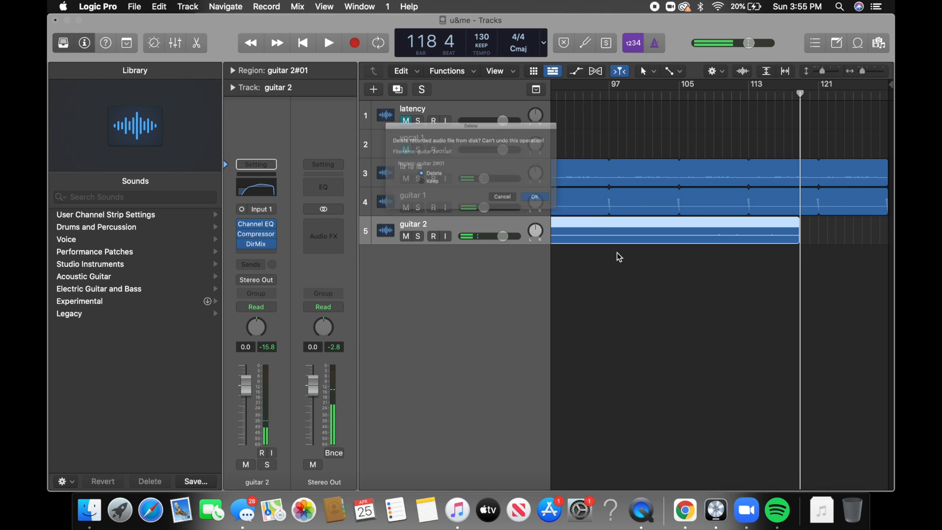
pyautogui.press('Return')
pyautogui.press('Return')
# Record a new guitar 2 take about 51 bars long and return the playhead to the beginning of the project.
pyautogui.press('r')
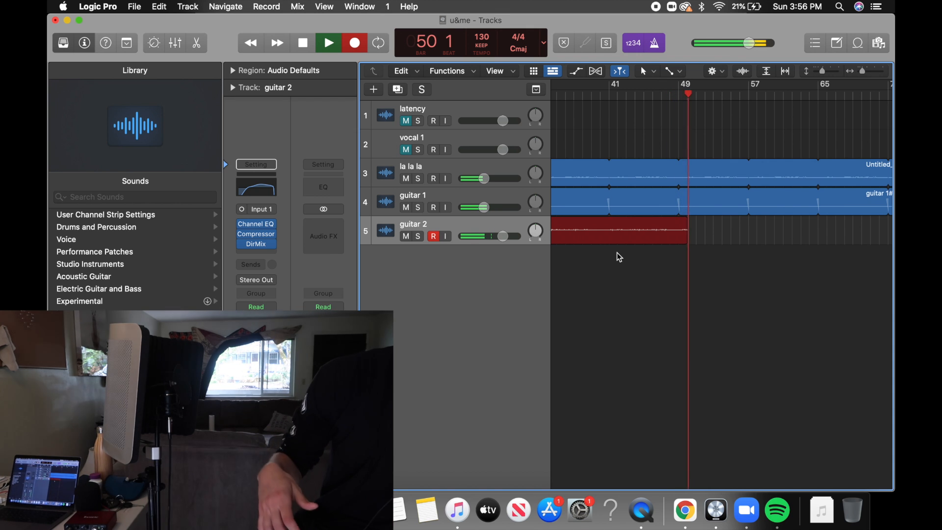
pyautogui.press('space')
pyautogui.press('Return')
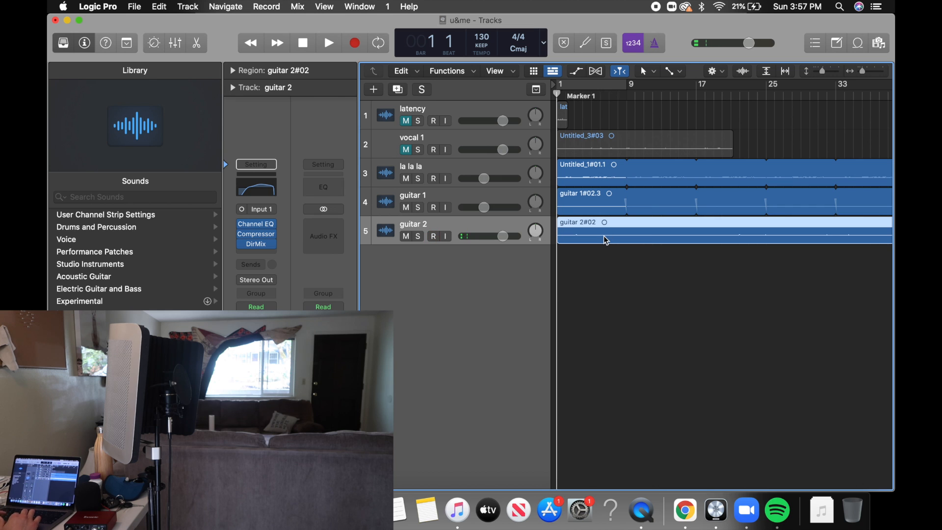
# Move the new guitar 2 region later so it roughly lines up with the start of the latency region.
pyautogui.press('super+Right')
pyautogui.press('super+Right')
pyautogui.press('super+Right')
pyautogui.press('super+Right')
pyautogui.press('super+Right')
pyautogui.press('super+Right')
pyautogui.press('super+Right')
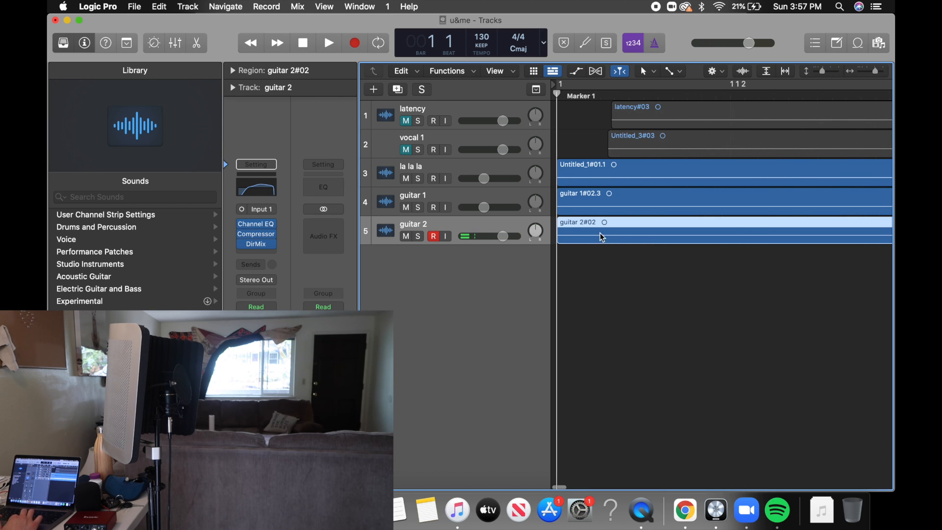
pyautogui.moveTo(596, 235); pyautogui.dragTo(648, 238)
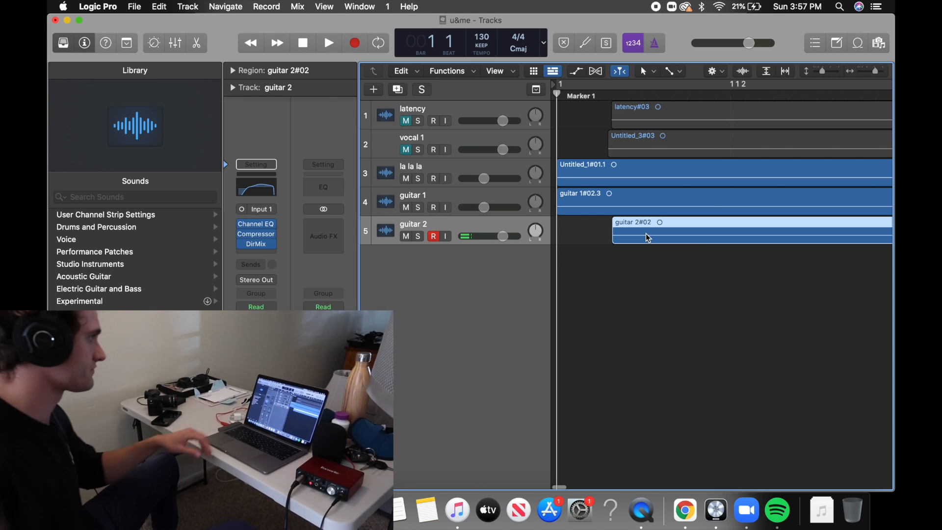
# Fine-tune the guitar 2 region's start to position 1 1 1 76, in line with the latency region.
pyautogui.click(613, 95)
pyautogui.scroll(5, 612, 111)
pyautogui.moveTo(598, 235); pyautogui.dragTo(593, 234)
pyautogui.hscroll(-8, 593, 235)
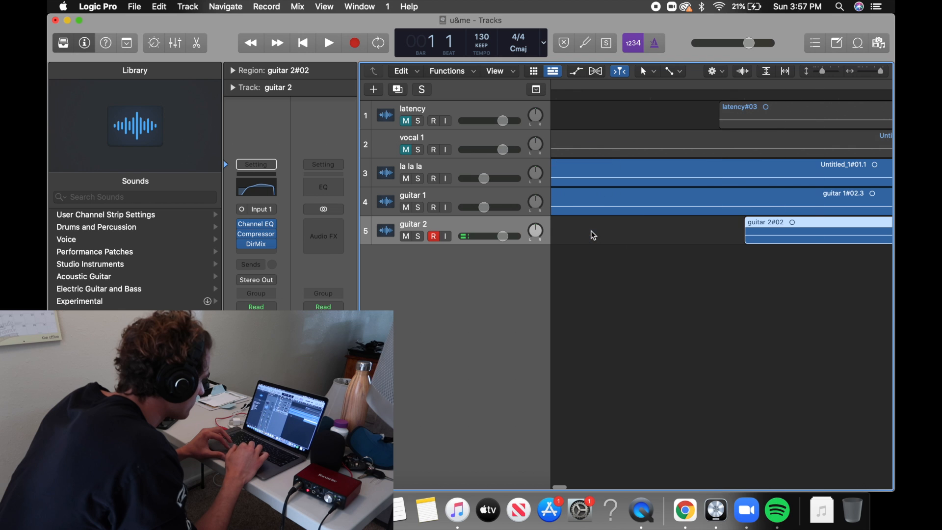
pyautogui.moveTo(750, 226); pyautogui.dragTo(725, 225)
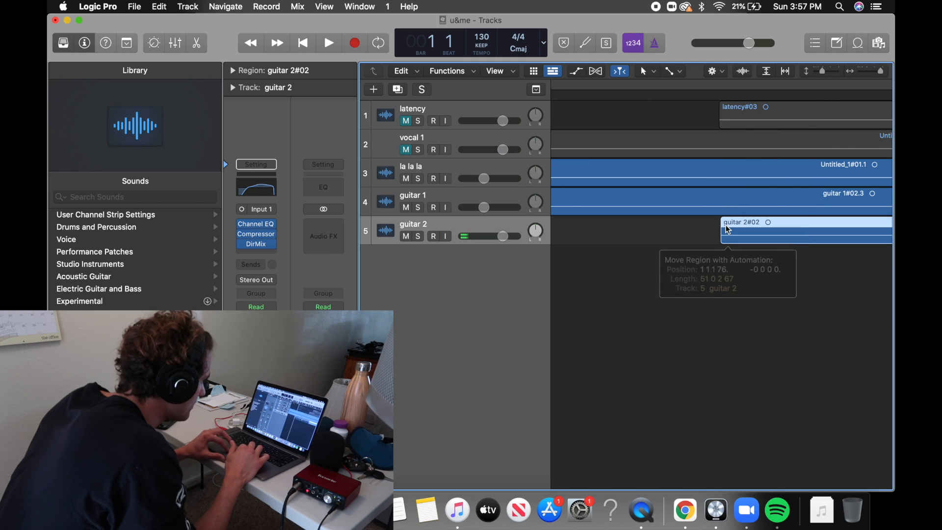
# Try playback from bar 41 and accept Built-in Output as the audio interface for this session.
pyautogui.scroll(-5, 724, 225)
pyautogui.scroll(-5, 721, 223)
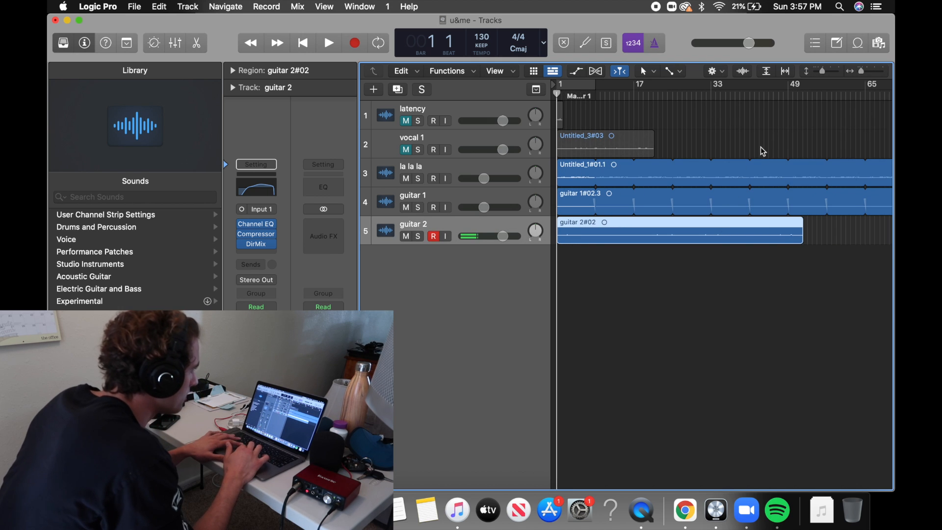
pyautogui.click(751, 96)
pyautogui.press('space')
pyautogui.press('space')
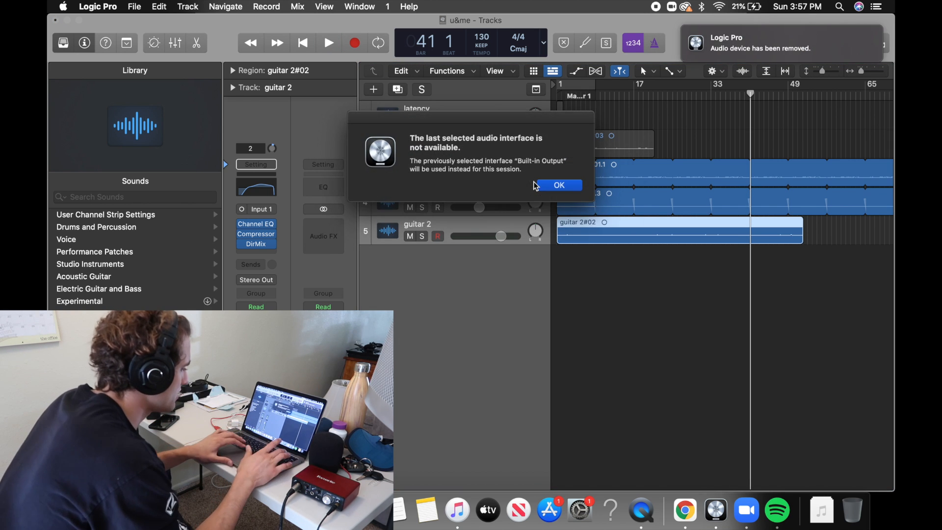
pyautogui.click(536, 185)
# Audition the guitar 2 take from bar 33, then solo it and listen again from bar 41.
pyautogui.click(711, 95)
pyautogui.press('space')
pyautogui.press('space')
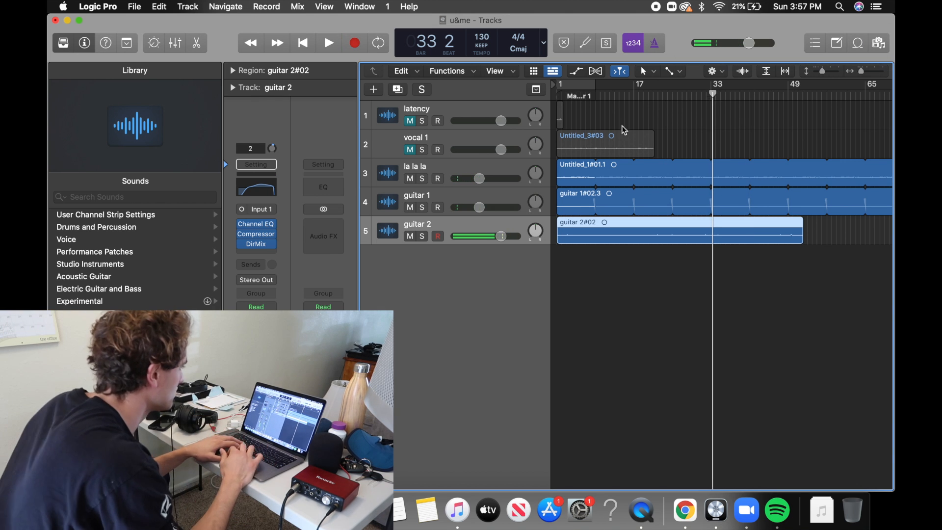
pyautogui.click(423, 236)
pyautogui.press('space')
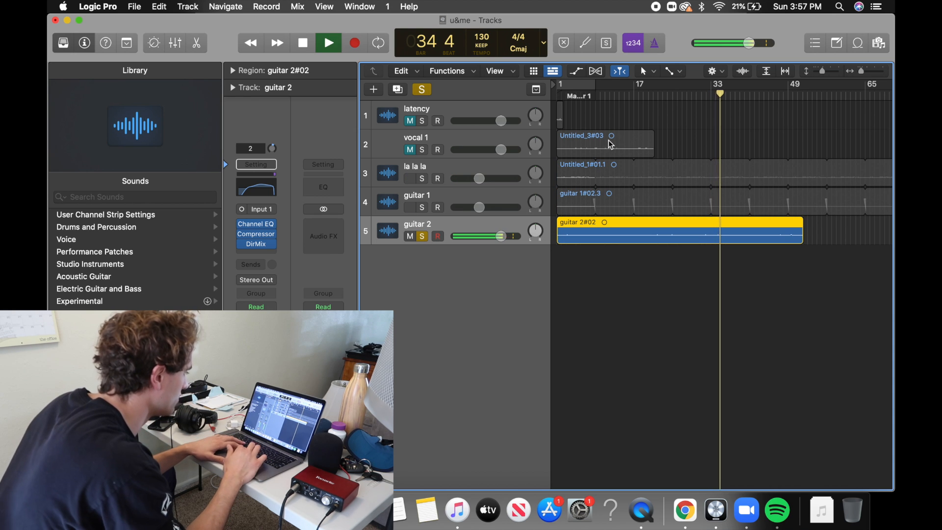
pyautogui.press('space')
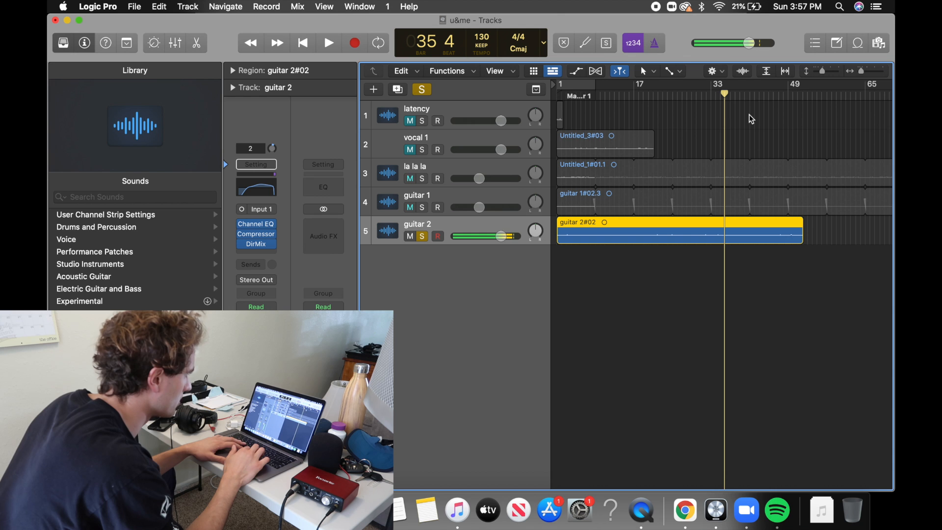
pyautogui.click(749, 95)
pyautogui.press('space')
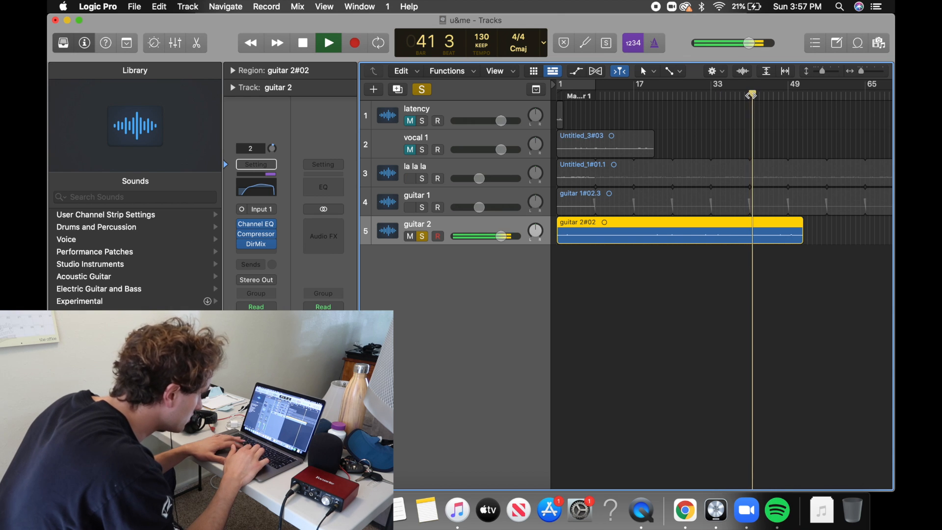
pyautogui.press('space')
pyautogui.click(750, 95)
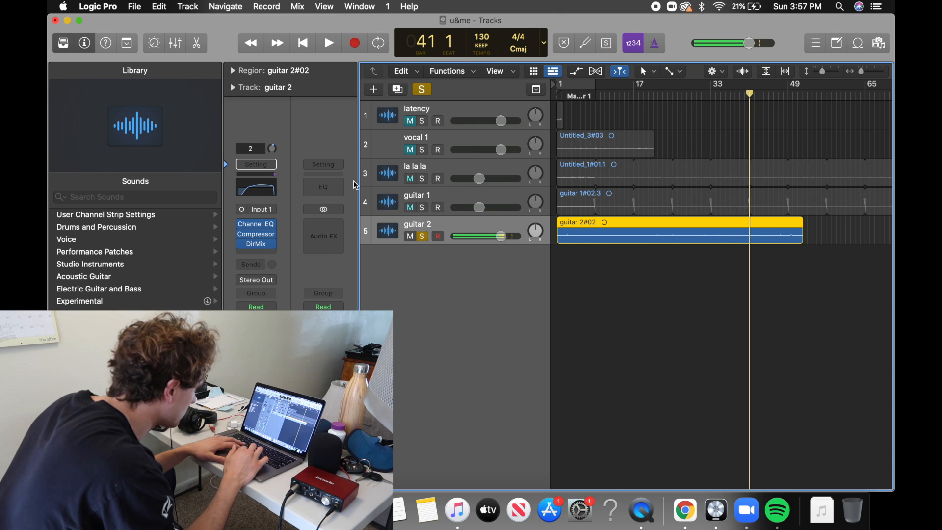
# Turn off solo and lower guitar 2's volume while playing the mix from bar 41.
pyautogui.click(418, 91)
pyautogui.press('space')
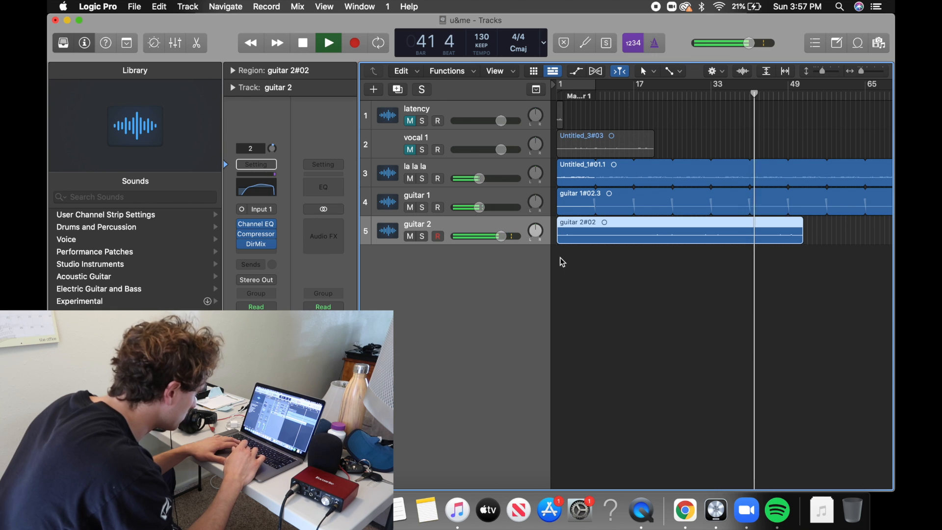
pyautogui.moveTo(501, 236); pyautogui.dragTo(483, 236)
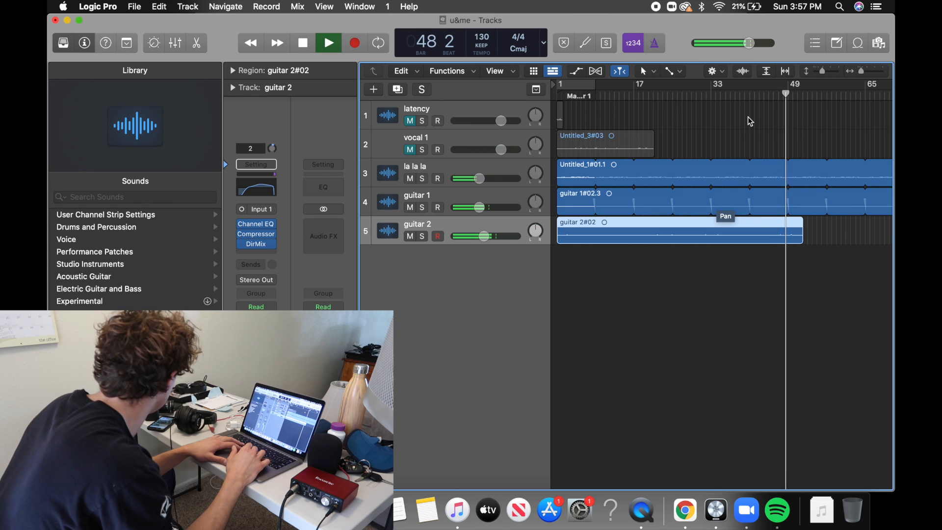
pyautogui.press('space')
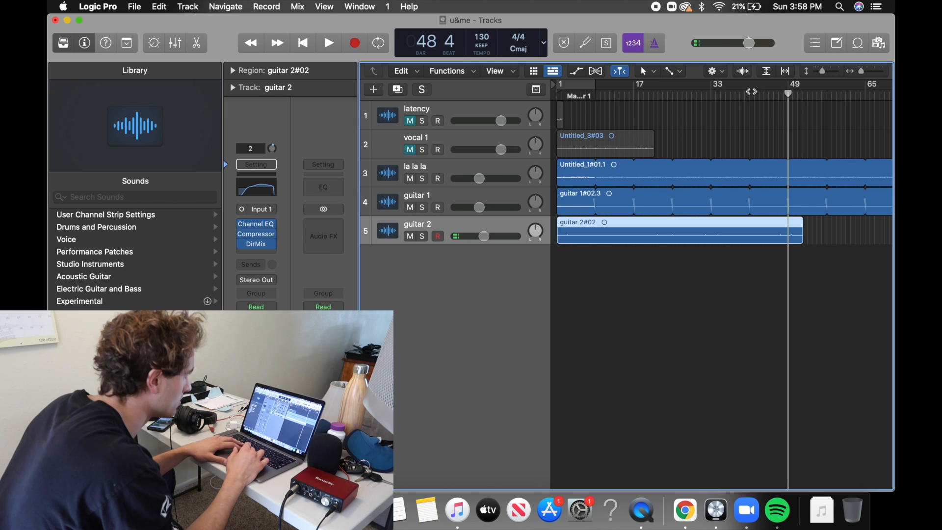
# Split the guitar 2 region at bar 41 and delete the part before it.
pyautogui.click(749, 94)
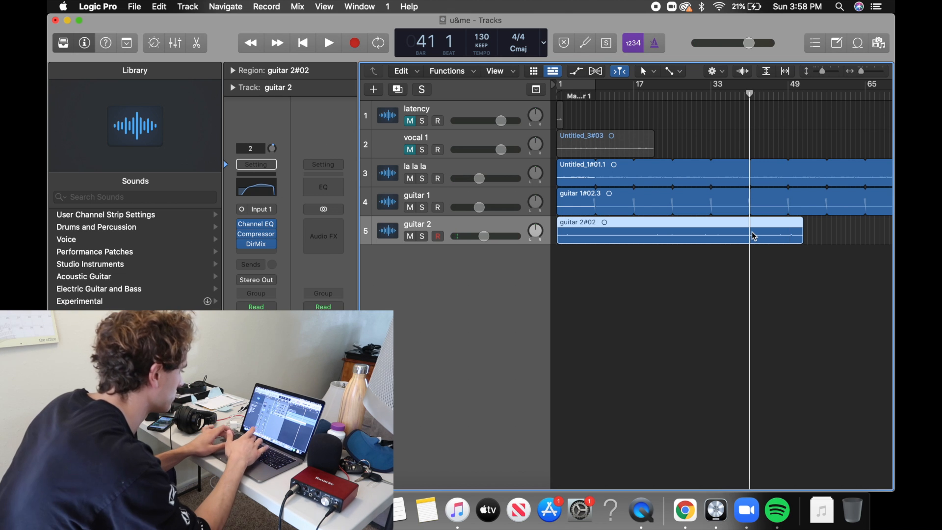
pyautogui.press('super+t')
pyautogui.press('Delete')
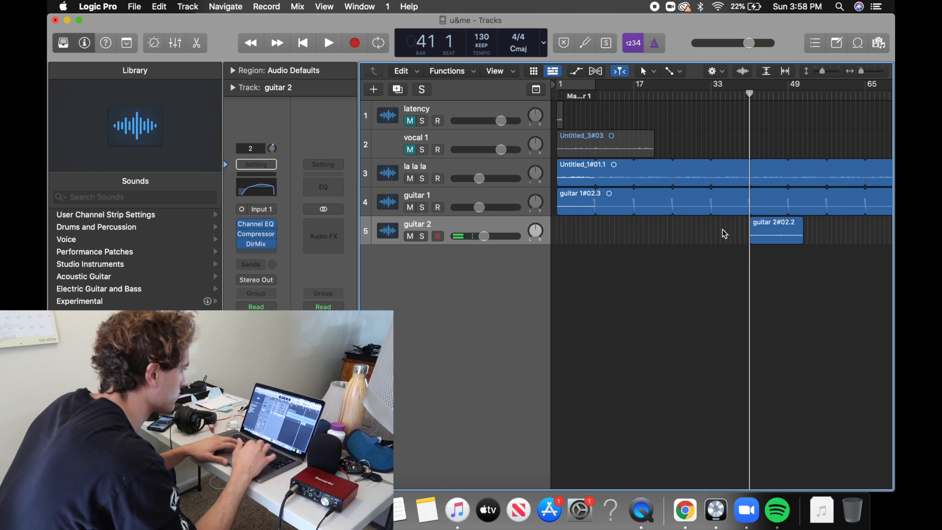
# Split the remaining guitar 2 region at bar 49.
pyautogui.click(790, 96)
pyautogui.scroll(10, 805, 212)
pyautogui.click(790, 234)
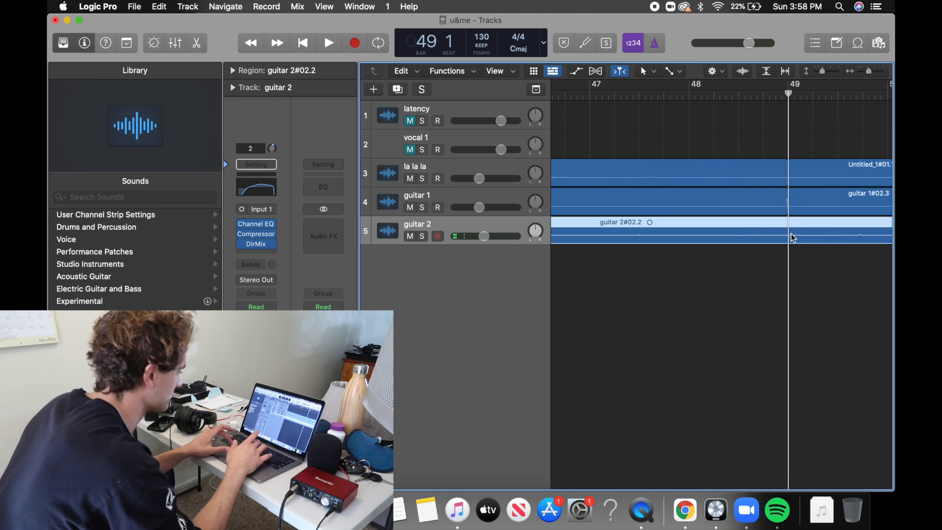
pyautogui.press('super+t')
# Nudge the la la la region slightly earlier at the project start so its loop points line up with the bar lines.
pyautogui.press('super+Right')
pyautogui.press('super+Right')
pyautogui.press('super+Right')
pyautogui.press('super+Right')
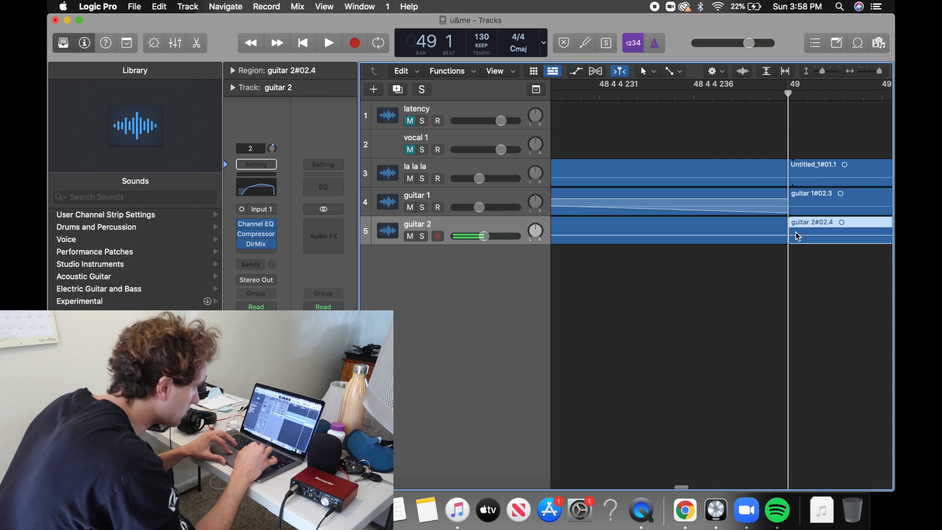
pyautogui.click(783, 176)
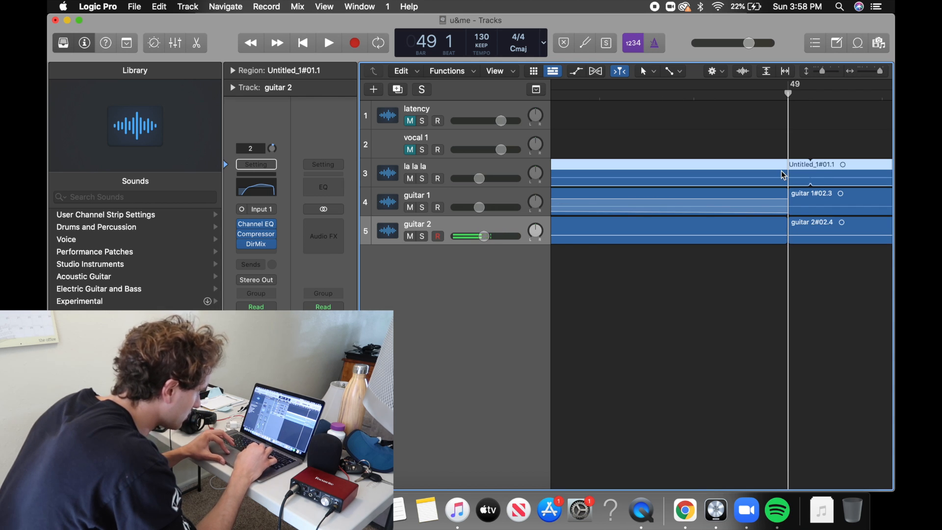
pyautogui.press('super+Left')
pyautogui.press('super+Left')
pyautogui.press('super+Left')
pyautogui.press('super+Left')
pyautogui.press('Return')
pyautogui.press('super+Right')
pyautogui.press('super+Right')
pyautogui.press('super+Right')
pyautogui.press('super+Right')
pyautogui.moveTo(627, 175); pyautogui.dragTo(631, 175)
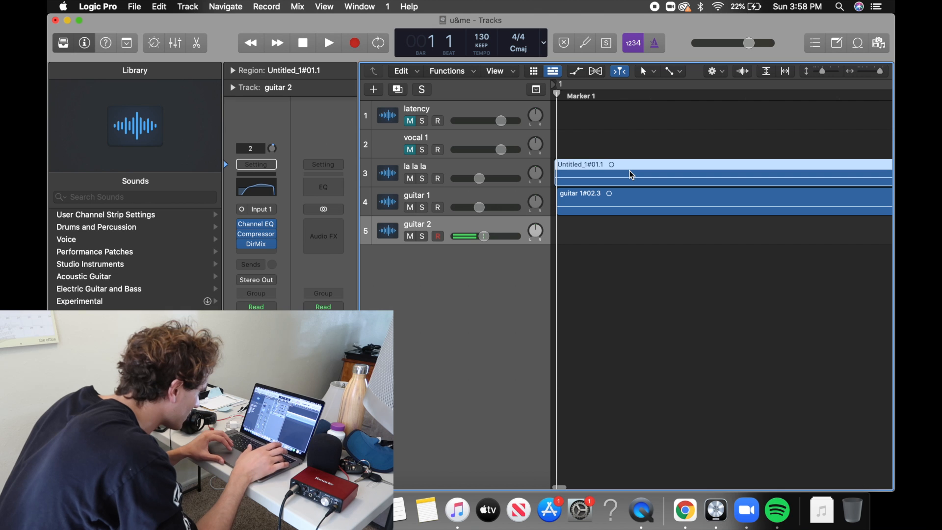
# Examine how the la la la and guitar loop points line up at bars 41 and 49.
pyautogui.press('super+Left')
pyautogui.press('super+Left')
pyautogui.press('super+Left')
pyautogui.press('super+Left')
pyautogui.press('super+Left')
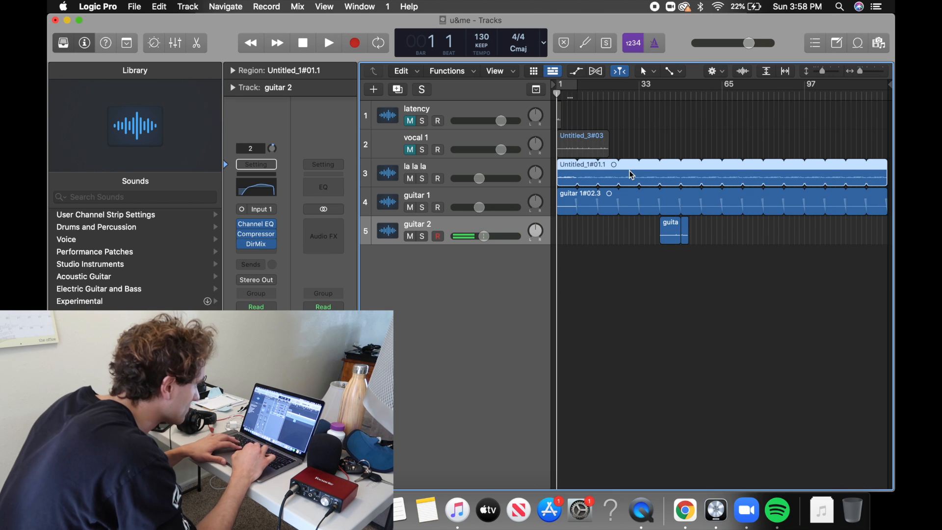
pyautogui.click(686, 94)
pyautogui.press('super+Right')
pyautogui.press('super+Right')
pyautogui.press('super+Right')
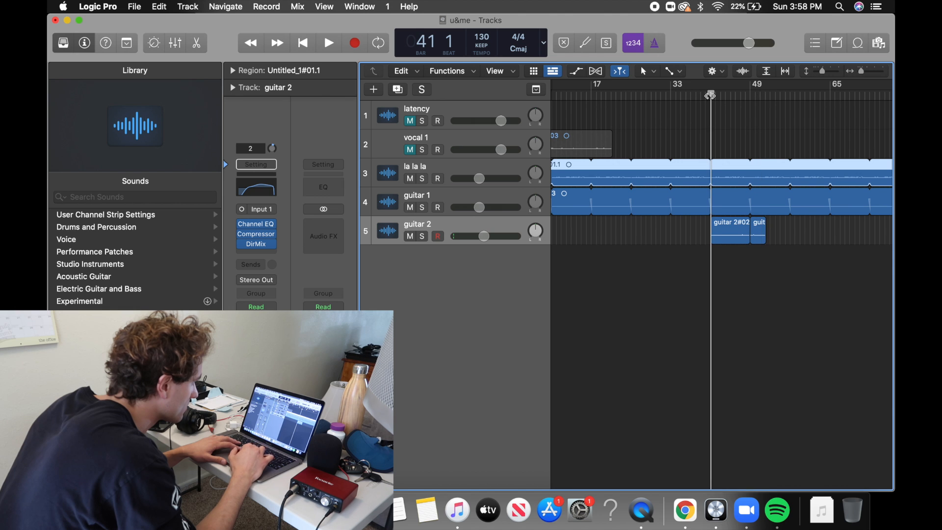
pyautogui.click(753, 95)
pyautogui.press('super+Right')
pyautogui.press('super+Right')
pyautogui.press('super+Right')
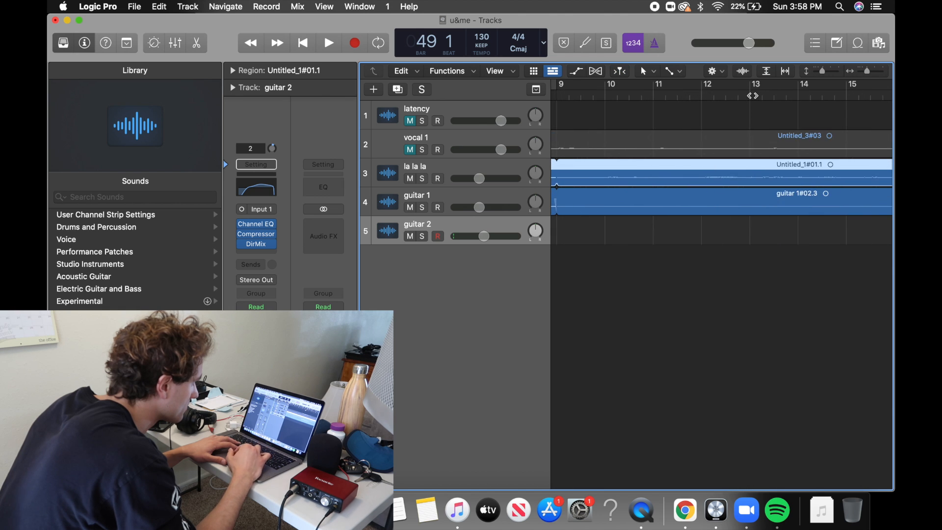
pyautogui.press('super+Left')
pyautogui.press('super+Left')
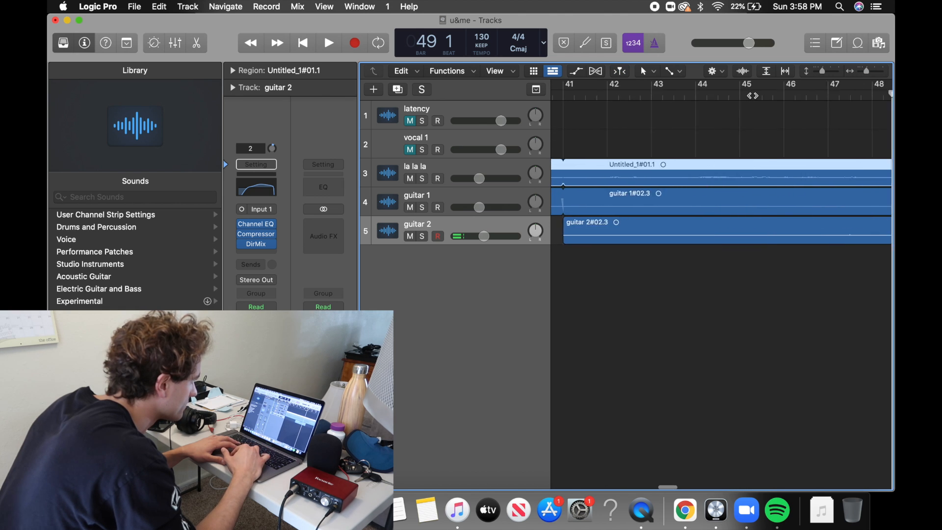
# Play from bar 41 and delete the leftover guitar 2 region after bar 49.
pyautogui.click(680, 93)
pyautogui.press('space')
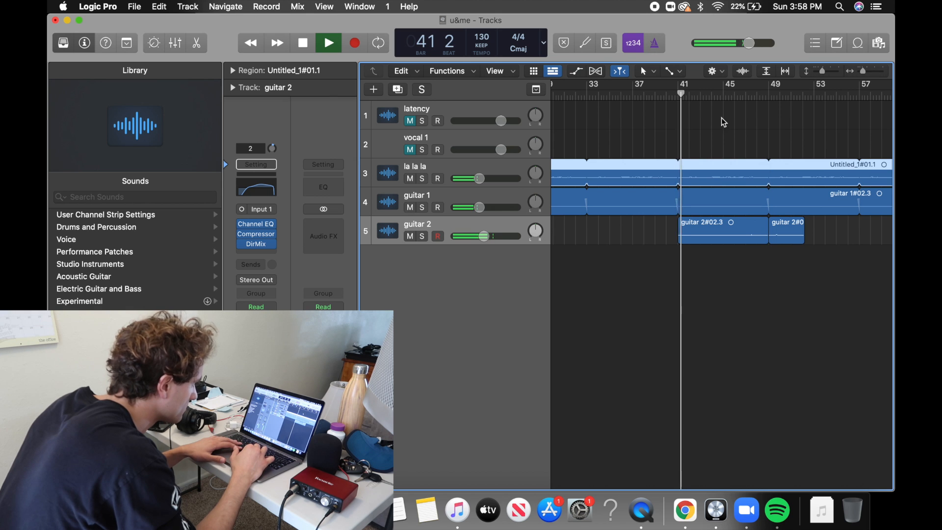
pyautogui.click(781, 237)
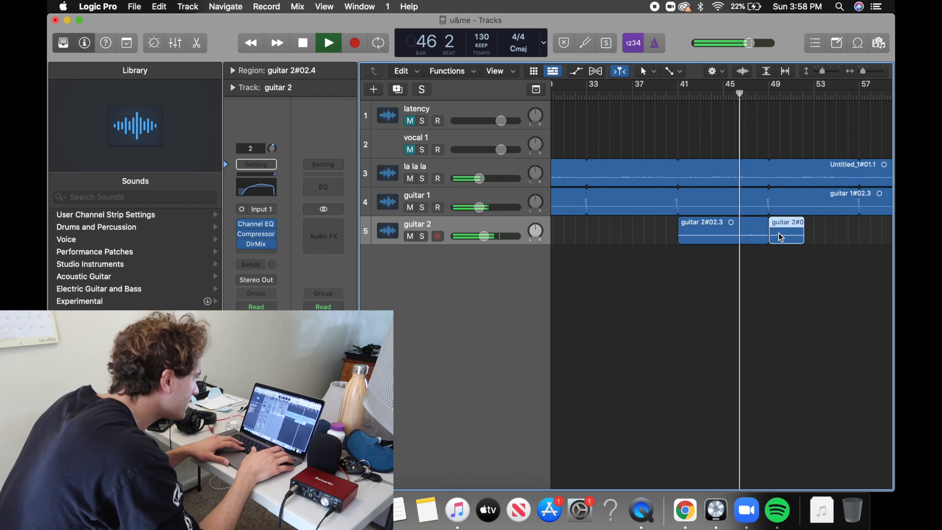
pyautogui.press('Delete')
pyautogui.press('super+Right')
pyautogui.press('super+Right')
pyautogui.press('super+Right')
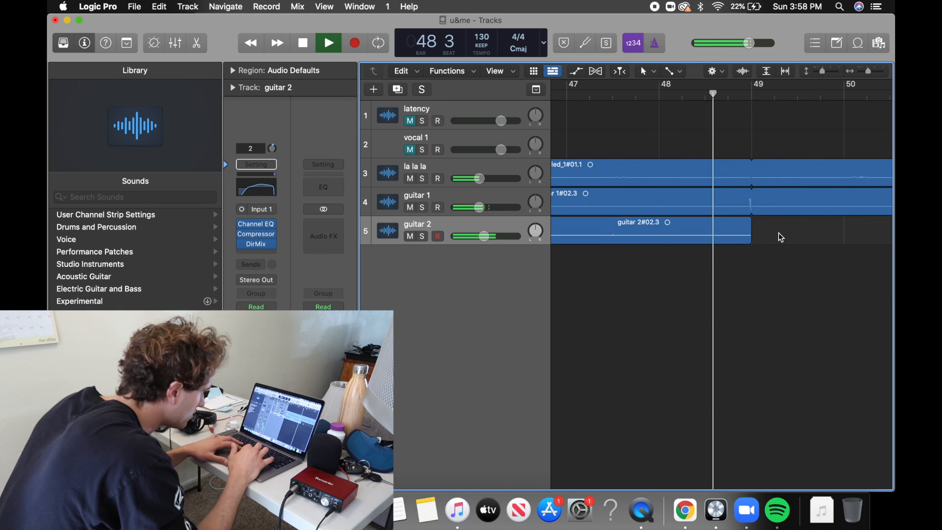
# Stop playback, place the playhead just before bar 49, solo the guitar 2 track and select its region.
pyautogui.press('space')
pyautogui.click(750, 92)
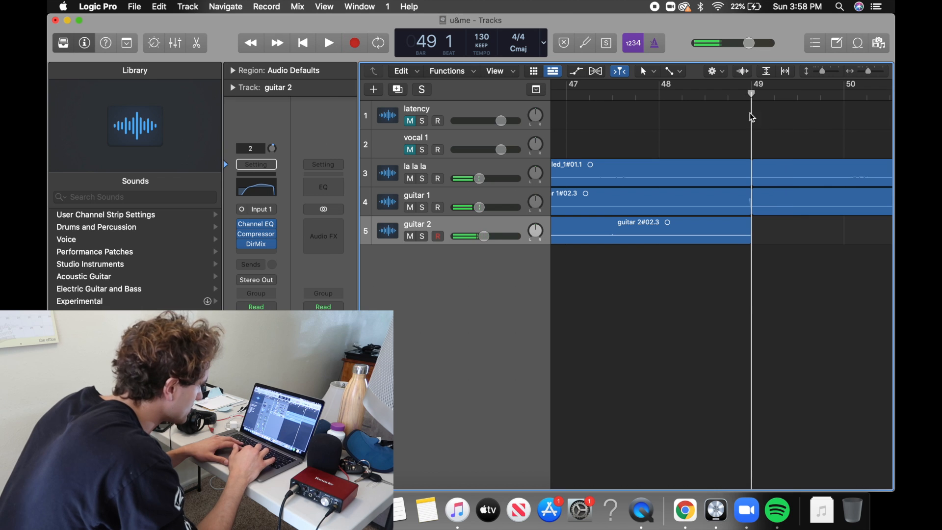
pyautogui.moveTo(735, 102); pyautogui.dragTo(728, 103)
pyautogui.click(426, 235)
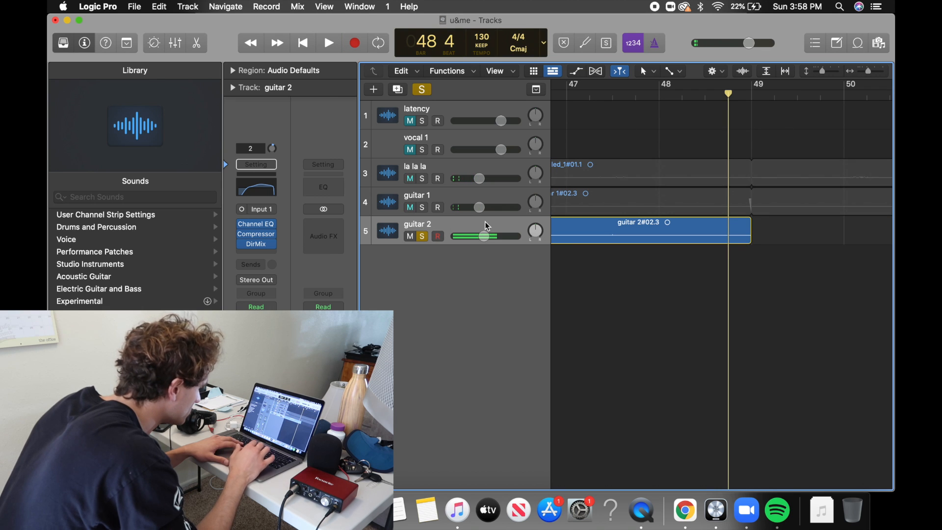
pyautogui.click(569, 229)
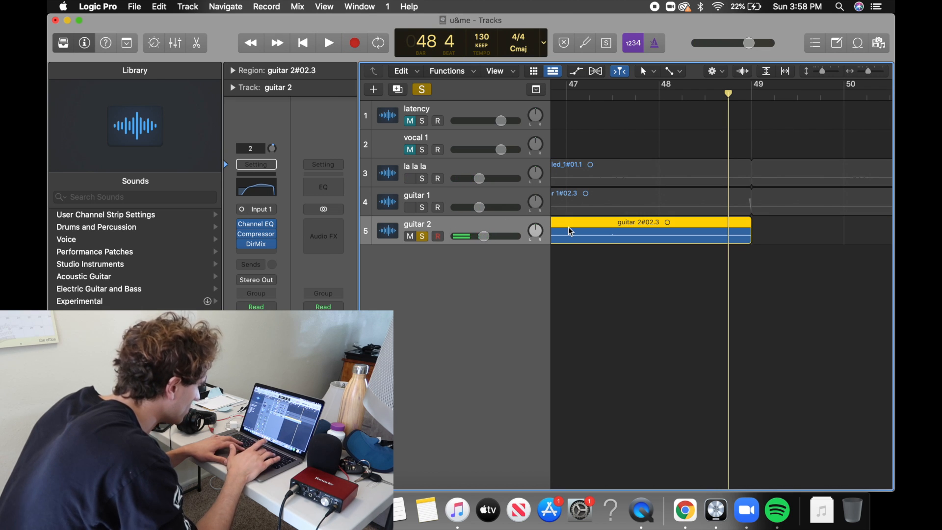
# Add a short fade-out to the end of the guitar 2 region at bar 49, similar to guitar 1's fade.
pyautogui.press('l')
pyautogui.press('l')
pyautogui.click(751, 96)
pyautogui.press('super+Right')
pyautogui.press('super+Right')
pyautogui.press('super+Right')
pyautogui.press('super+Right')
pyautogui.press('super+Right')
pyautogui.press('super+Right')
pyautogui.press('super+Right')
pyautogui.press('super+Right')
pyautogui.press('super+Right')
pyautogui.press('super+Right')
pyautogui.press('super+Left')
pyautogui.press('super+Right')
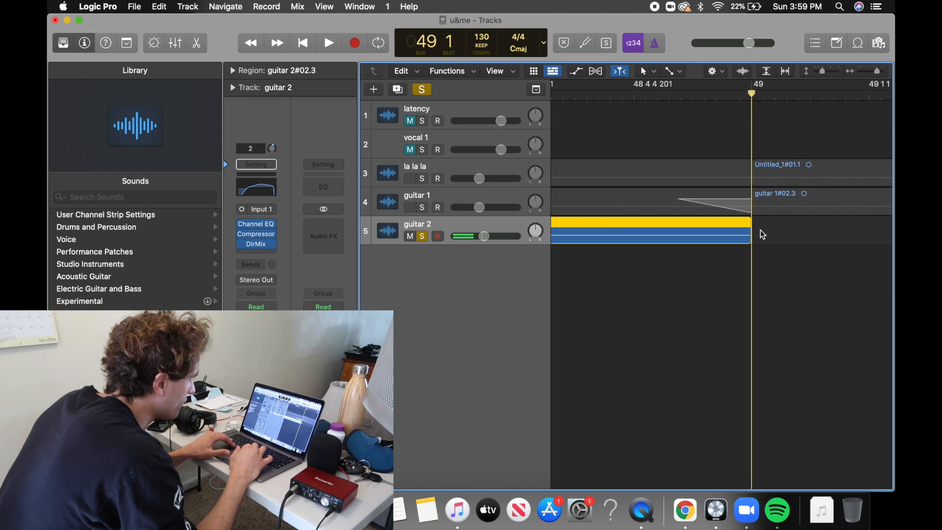
pyautogui.moveTo(749, 228); pyautogui.dragTo(692, 226)
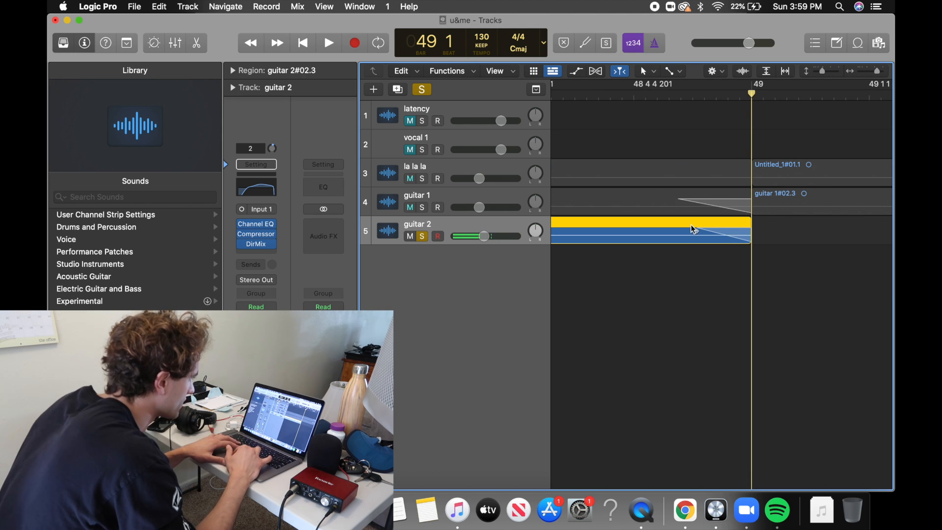
# Move the guitar 2 region to the project start, loop it across the song and play from bar 1.
pyautogui.press('super+Left')
pyautogui.press('super+Left')
pyautogui.press('super+Left')
pyautogui.press('super+Left')
pyautogui.press('super+Left')
pyautogui.press('super+Left')
pyautogui.press('super+Left')
pyautogui.press('super+Left')
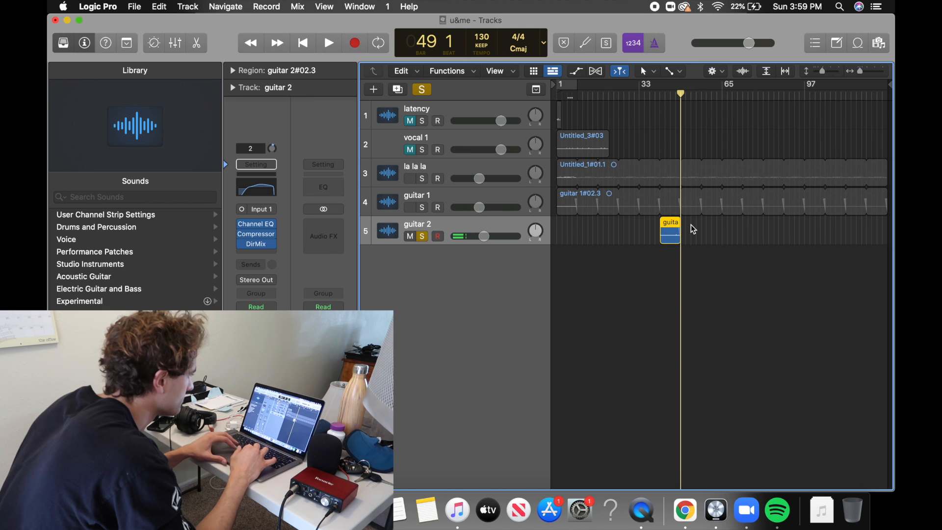
pyautogui.moveTo(660, 238); pyautogui.dragTo(563, 236)
pyautogui.press('space')
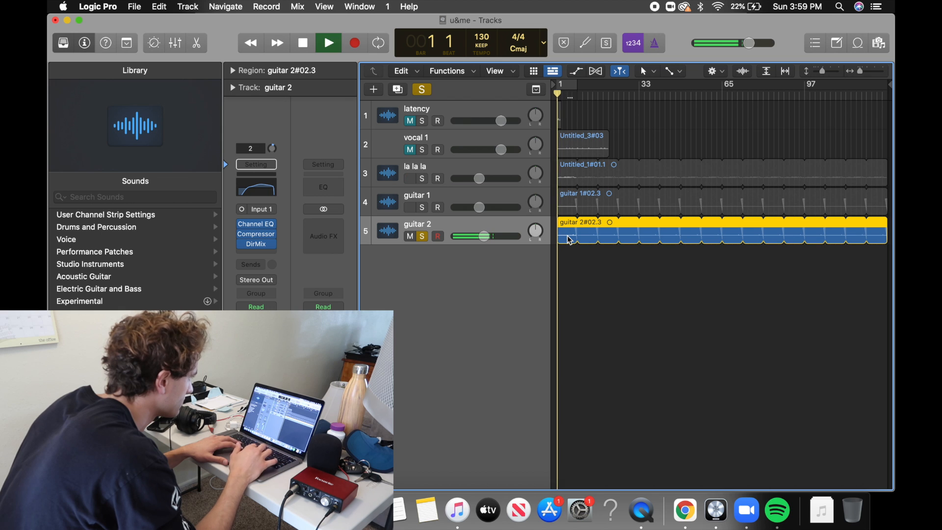
# Turn off soloing to hear the full mix and set the guitar 2 track volume to -10 dB.
pyautogui.click(423, 89)
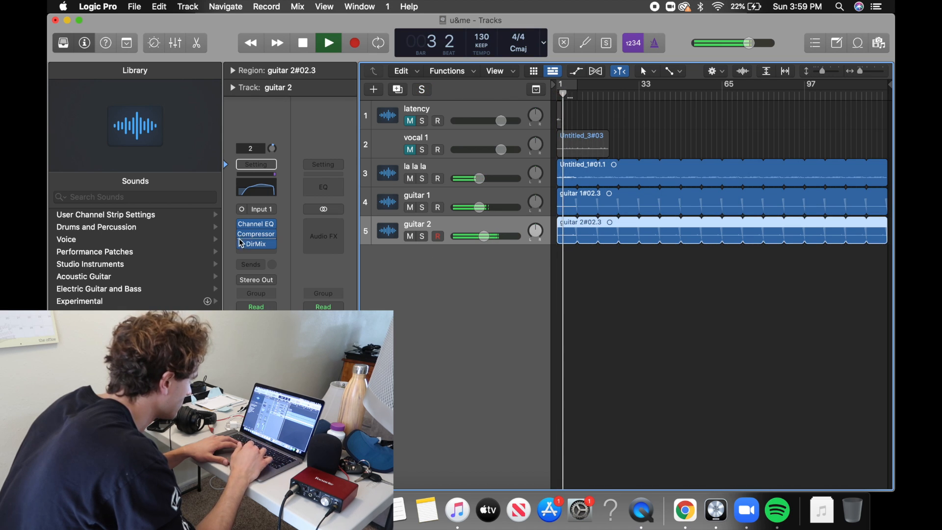
pyautogui.doubleClick(480, 236)
pyautogui.write('-10')
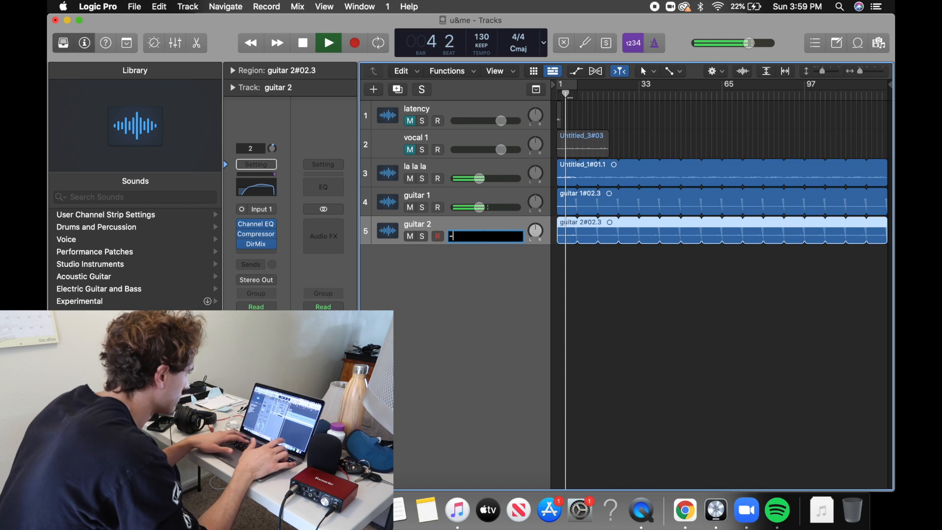
pyautogui.press('Return')
pyautogui.moveTo(256, 248)
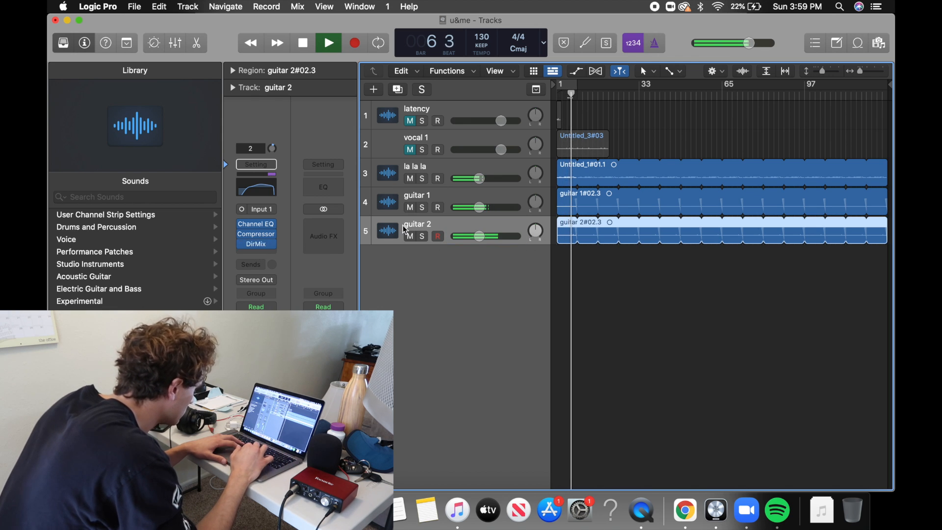
# Solo guitar 2 and insert a stereo ChromaVerb reverb after its Direction Mixer.
pyautogui.click(422, 237)
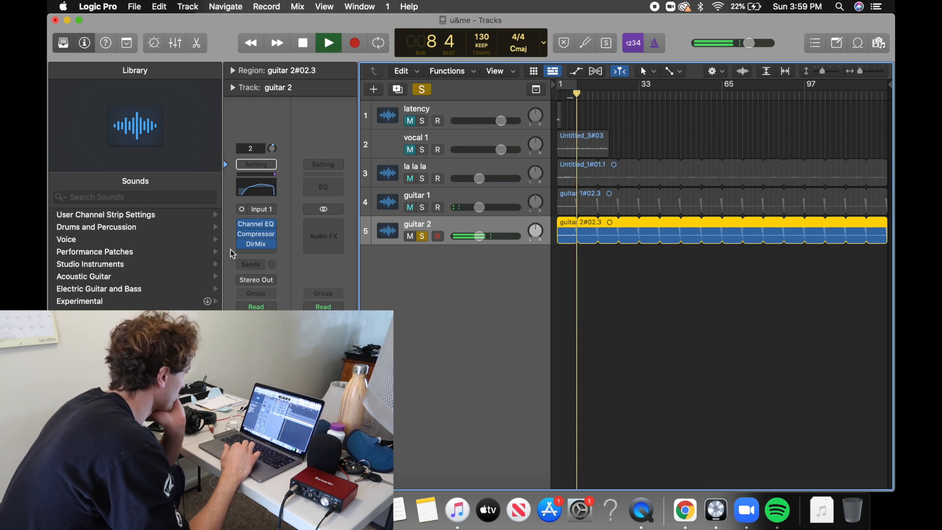
pyautogui.click(266, 253)
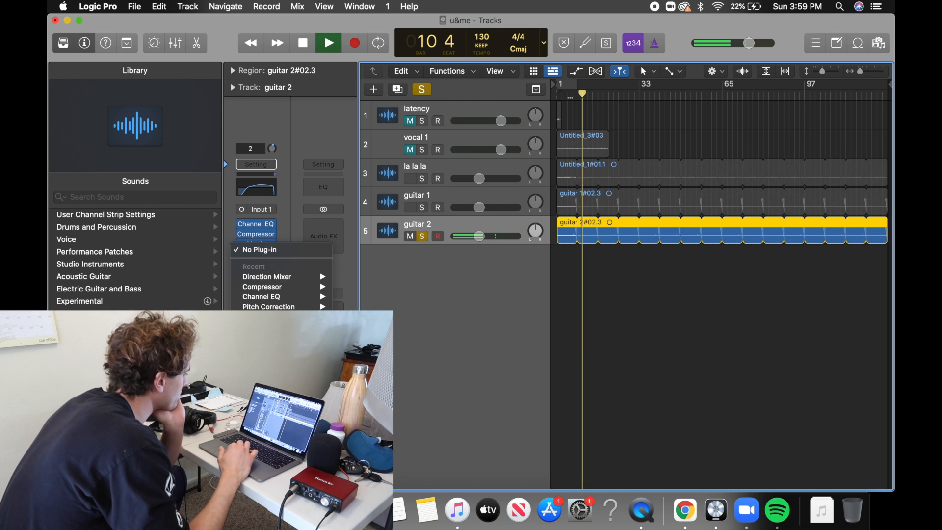
pyautogui.moveTo(282, 450)
pyautogui.moveTo(363, 450)
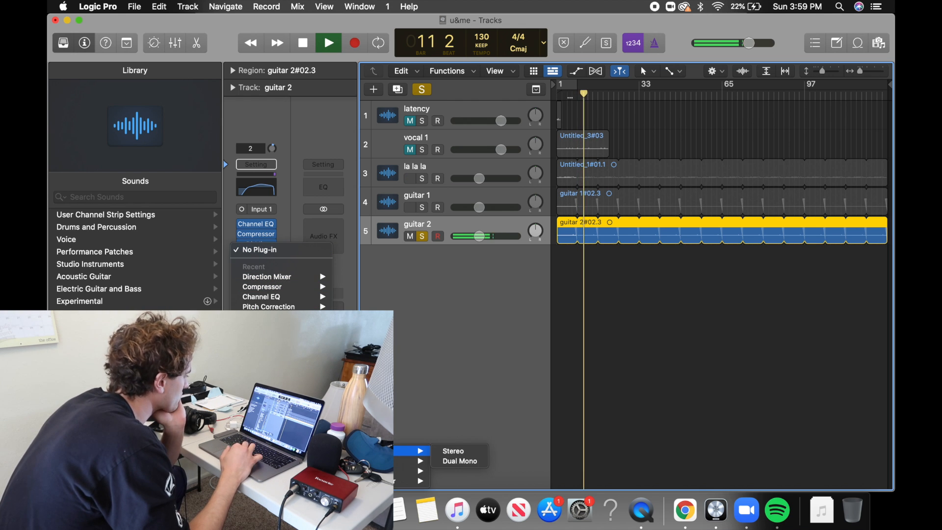
pyautogui.click(446, 452)
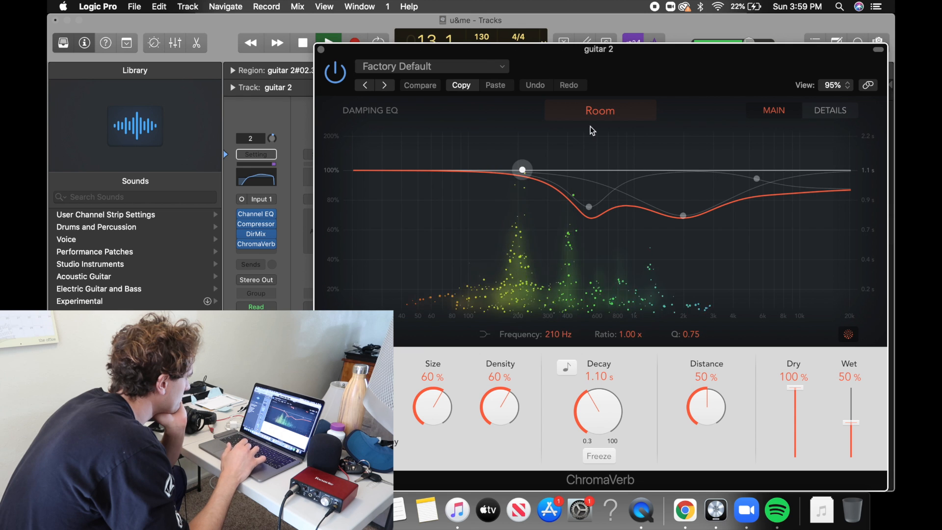
# Set ChromaVerb to Vocal Hall with 31% size and 32% density, and lengthen the decay.
pyautogui.click(613, 111)
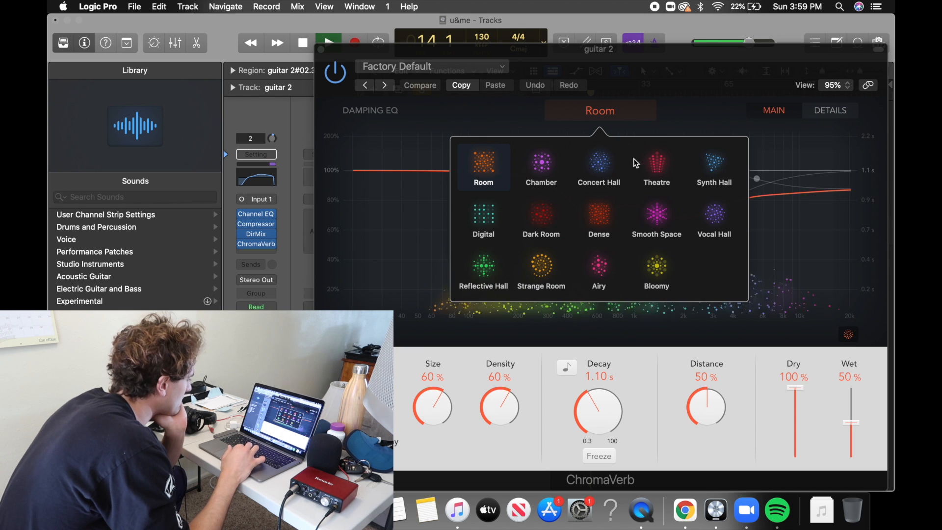
pyautogui.click(716, 218)
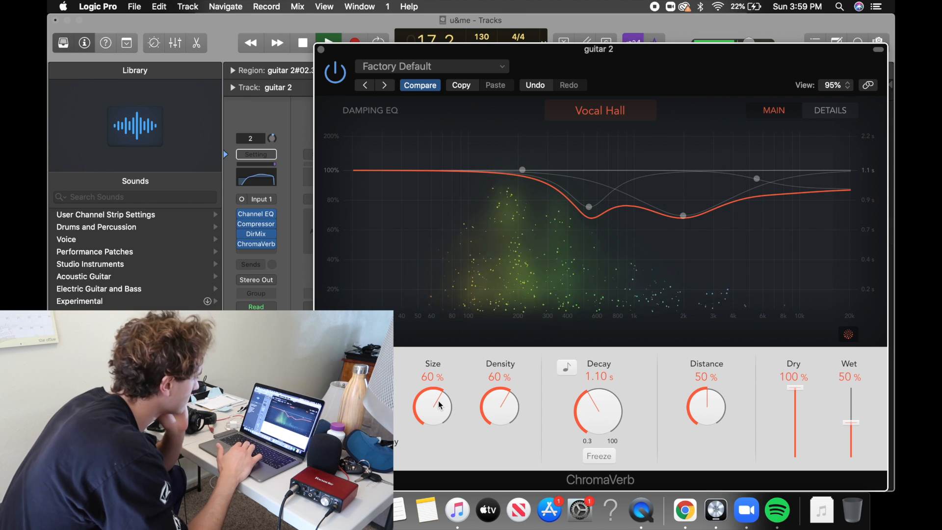
pyautogui.moveTo(438, 401); pyautogui.dragTo(439, 417)
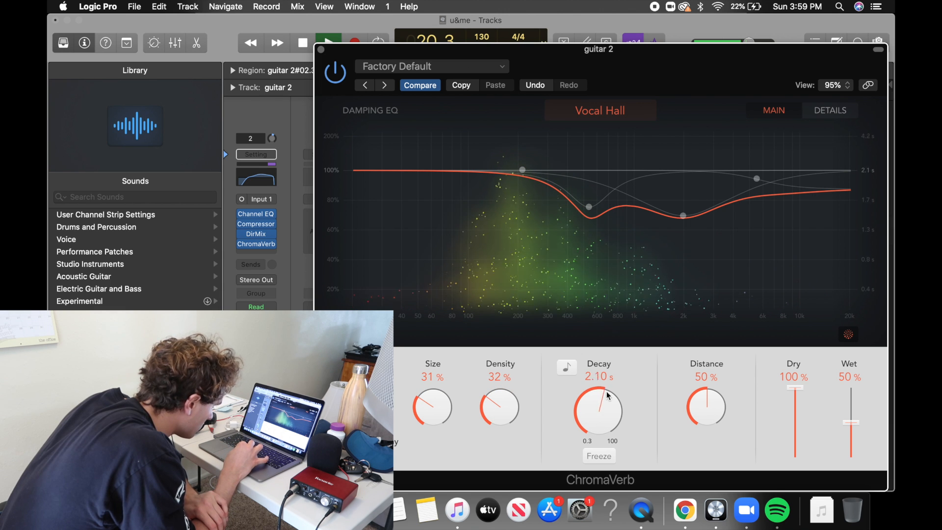
pyautogui.moveTo(612, 381); pyautogui.dragTo(616, 374)
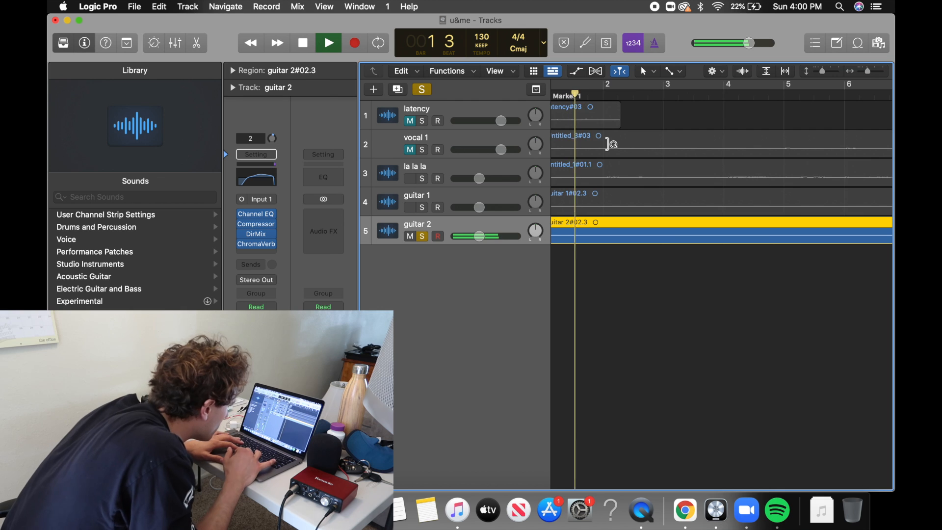
# Play the soloed guitar 2 just before its loop point at bar 9, return to bar 1 and stop playback.
pyautogui.scroll(-5, 612, 144)
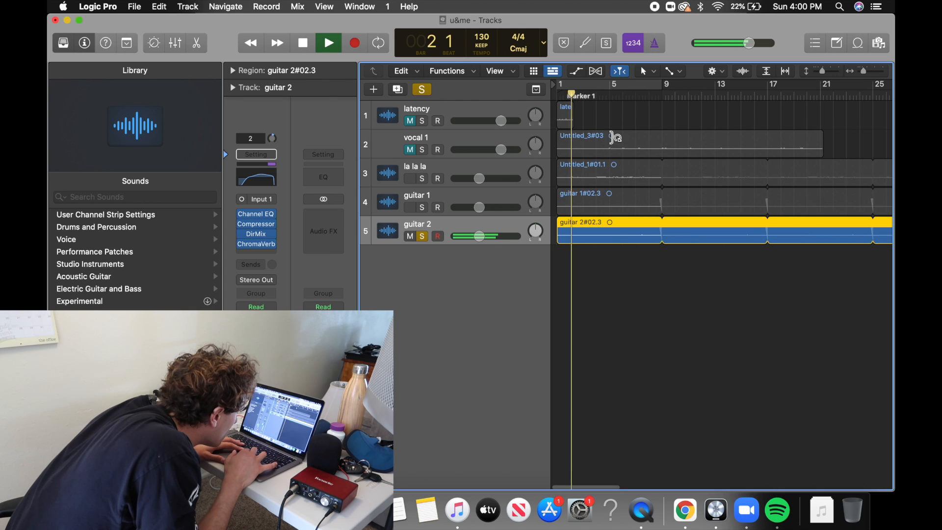
pyautogui.click(652, 96)
pyautogui.scroll(5, 652, 93)
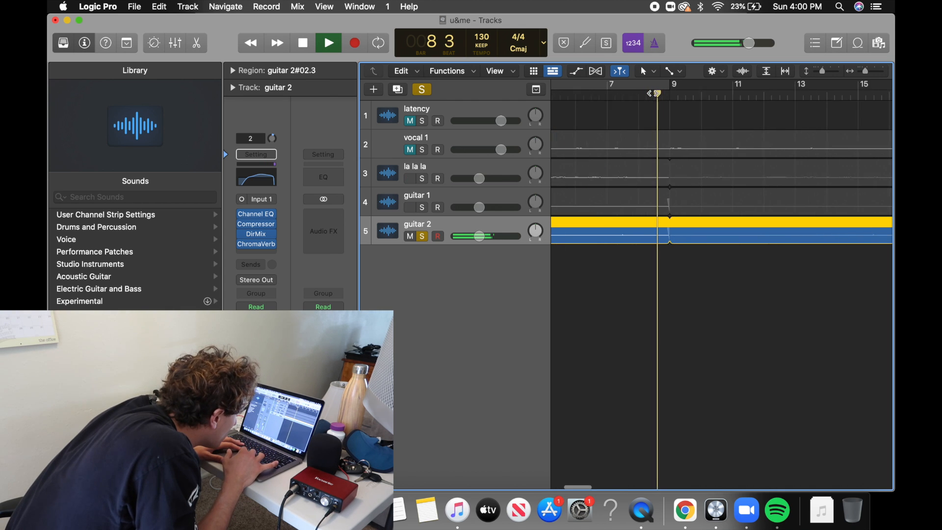
pyautogui.scroll(5, 653, 93)
pyautogui.press('Return')
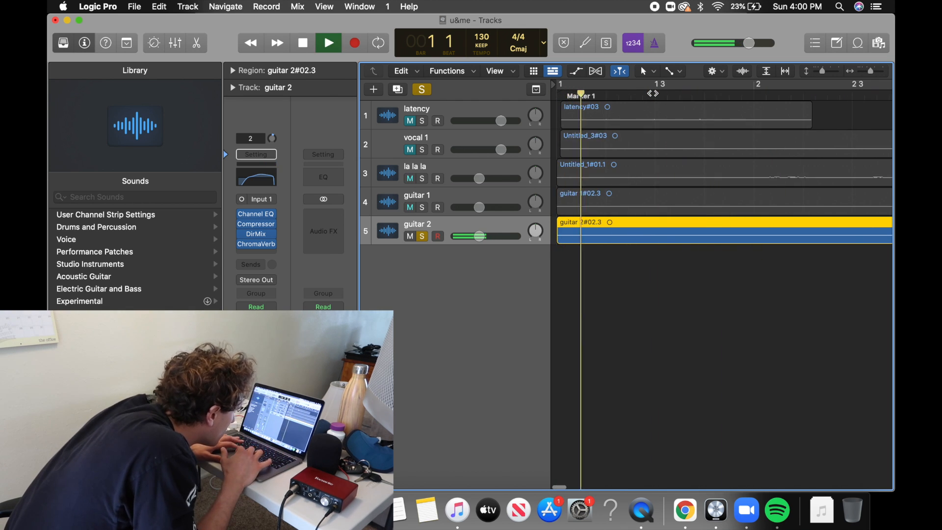
pyautogui.press('space')
# Add a short fade-in at the start of the guitar 2 region near bar 1.
pyautogui.moveTo(590, 225); pyautogui.dragTo(629, 227)
pyautogui.scroll(5, 582, 223)
pyautogui.hscroll(-5, 585, 223)
pyautogui.scroll(5, 673, 222)
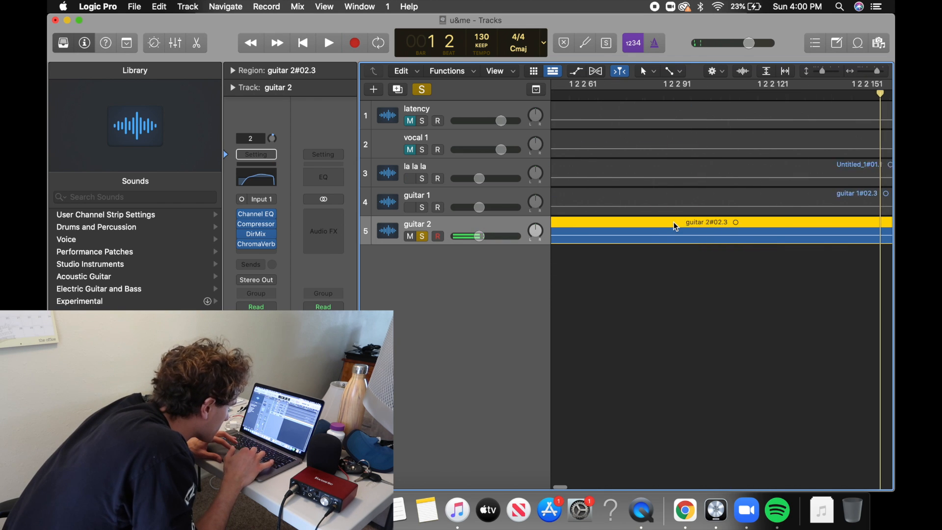
pyautogui.hscroll(-10, 676, 222)
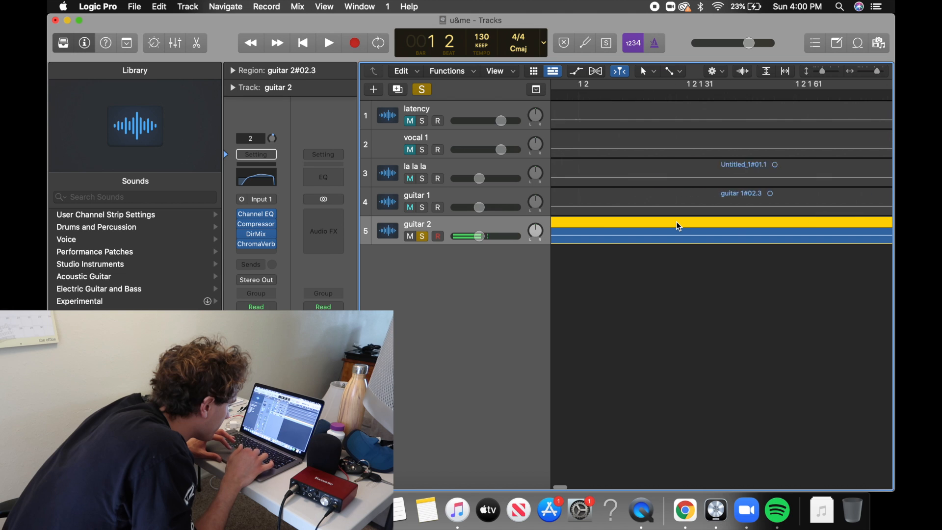
pyautogui.hscroll(-10, 676, 223)
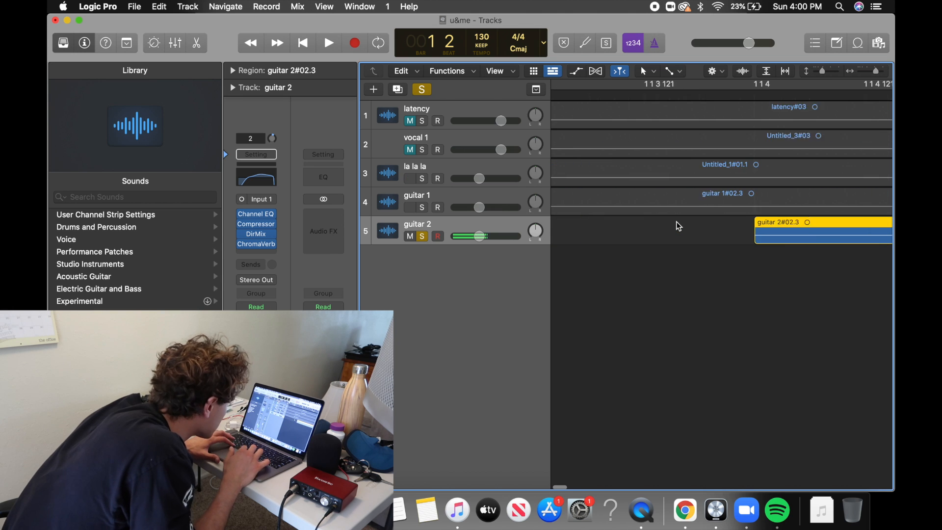
pyautogui.click(700, 240)
pyautogui.click(714, 241)
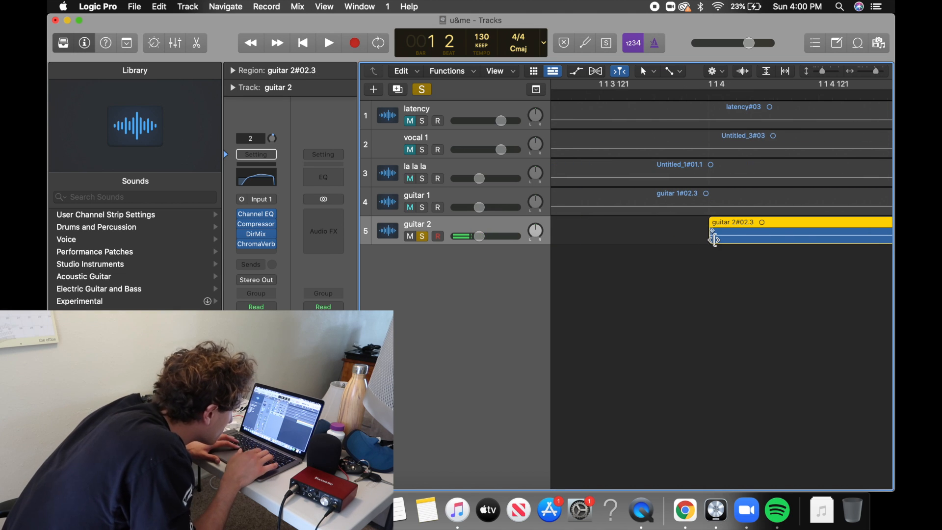
pyautogui.press('super+Left')
pyautogui.press('super+Left')
pyautogui.press('super+Left')
pyautogui.press('super+Left')
pyautogui.press('super+Left')
pyautogui.moveTo(702, 237); pyautogui.dragTo(677, 237)
# Listen to guitar 2's loop transition at bar 9 again and return the playhead to the project start.
pyautogui.press('super+Left')
pyautogui.press('super+Left')
pyautogui.press('super+Left')
pyautogui.press('super+Left')
pyautogui.click(629, 93)
pyautogui.press('space')
pyautogui.press('Return')
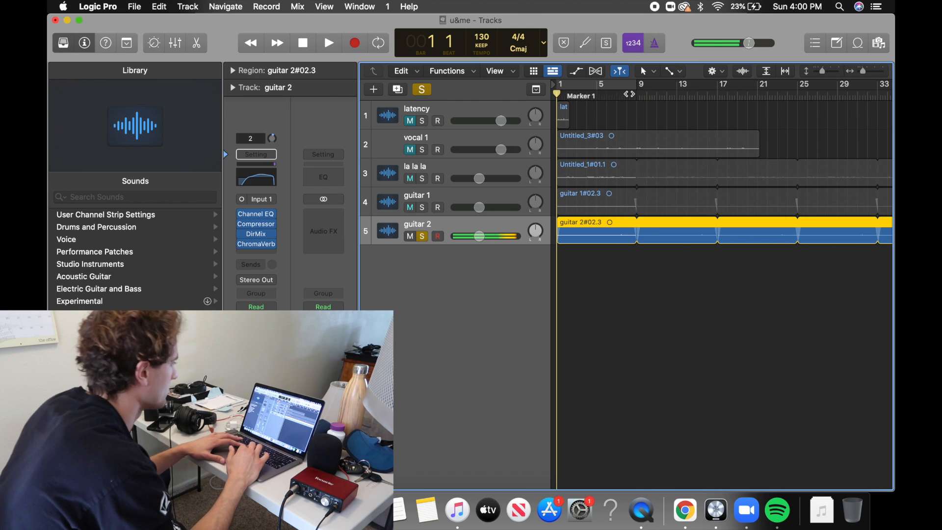
# Insert a second stereo Channel EQ after ChromaVerb on guitar 2 and start playback.
pyautogui.click(260, 250)
pyautogui.click(256, 252)
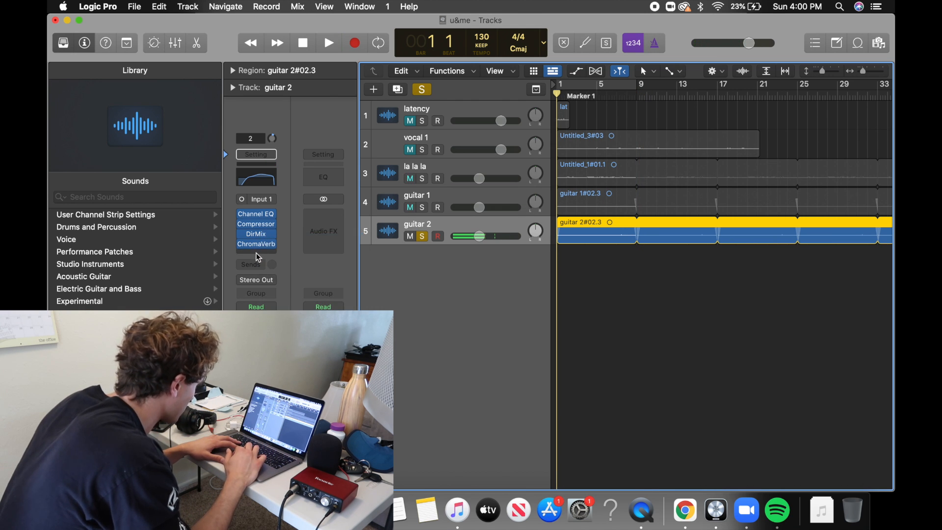
pyautogui.click(256, 252)
pyautogui.moveTo(264, 308)
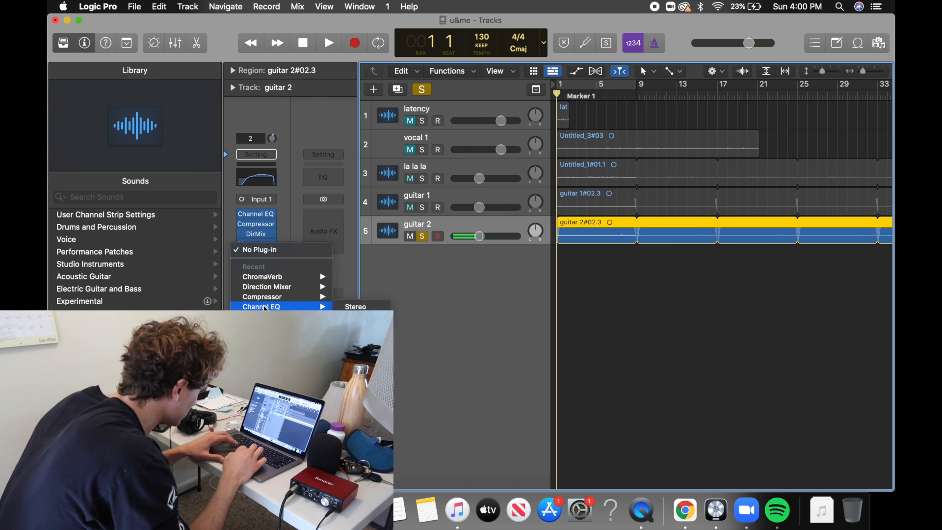
pyautogui.click(378, 308)
pyautogui.press('space')
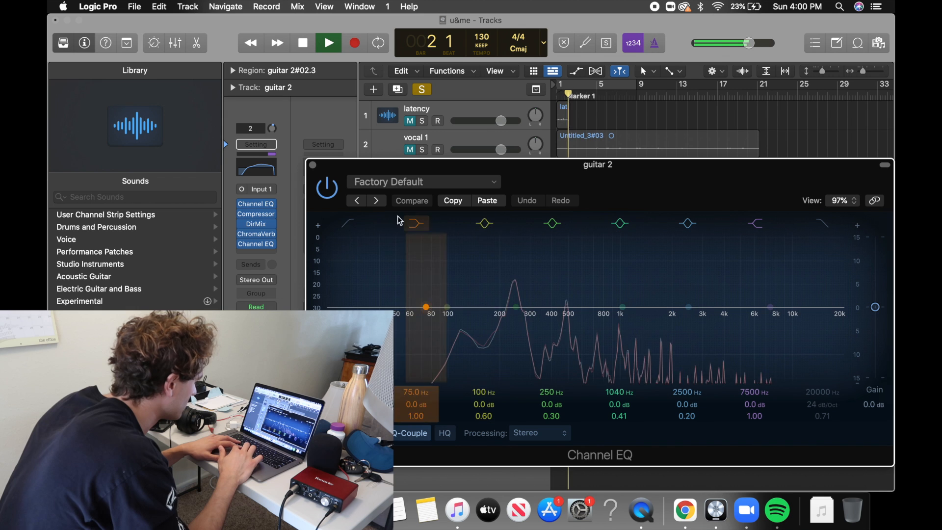
# In the new EQ, enable and raise the low cut, set the high shelf to 4280 Hz at -13.9 dB, and boost the upper-mid peak band.
pyautogui.click(348, 224)
pyautogui.moveTo(329, 307)
pyautogui.mouseDown()
pyautogui.moveTo(604, 315)
pyautogui.moveTo(577, 309)
pyautogui.mouseUp()
pyautogui.moveTo(771, 309)
pyautogui.mouseDown()
pyautogui.moveTo(759, 363)
pyautogui.moveTo(747, 382)
pyautogui.moveTo(729, 384)
pyautogui.mouseUp()
pyautogui.click(689, 309)
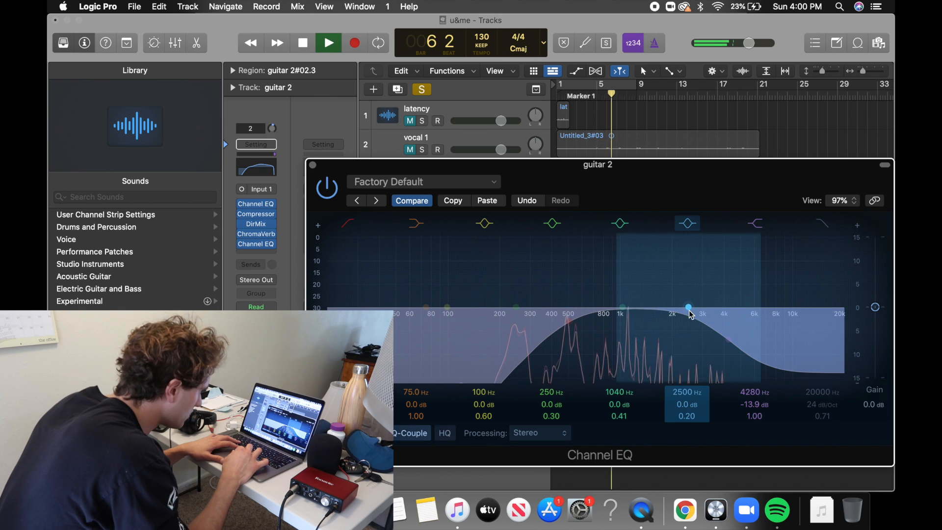
pyautogui.moveTo(689, 311); pyautogui.dragTo(710, 289)
pyautogui.click(313, 165)
# Move the Direction Mixer to the end of guitar 2's effect chain, listen to the result and stop playback.
pyautogui.moveTo(255, 246)
pyautogui.click(256, 224)
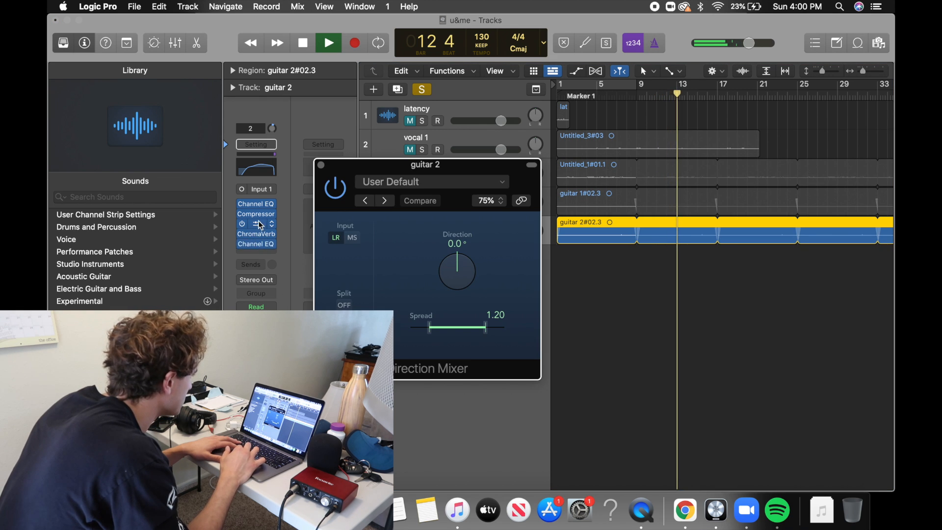
pyautogui.click(256, 225)
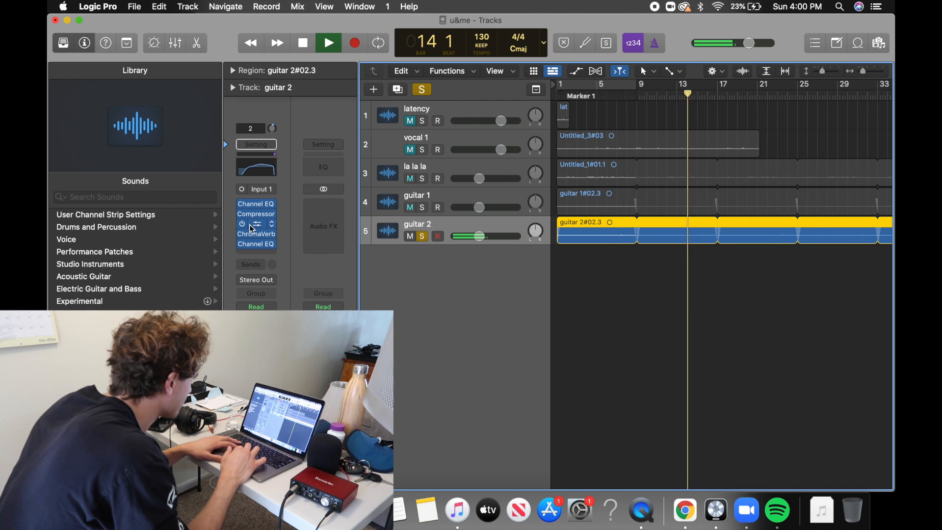
pyautogui.moveTo(254, 226); pyautogui.dragTo(254, 253)
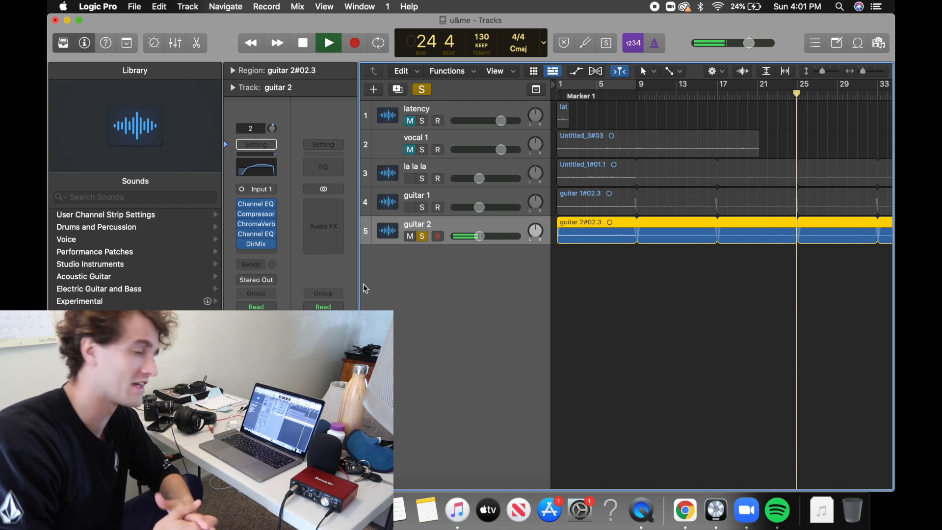
pyautogui.moveTo(258, 248)
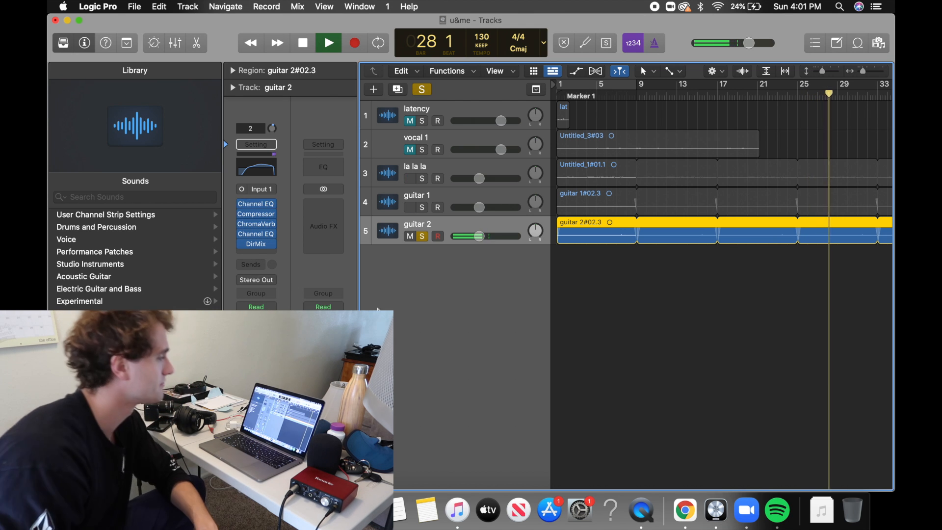
pyautogui.press('space')
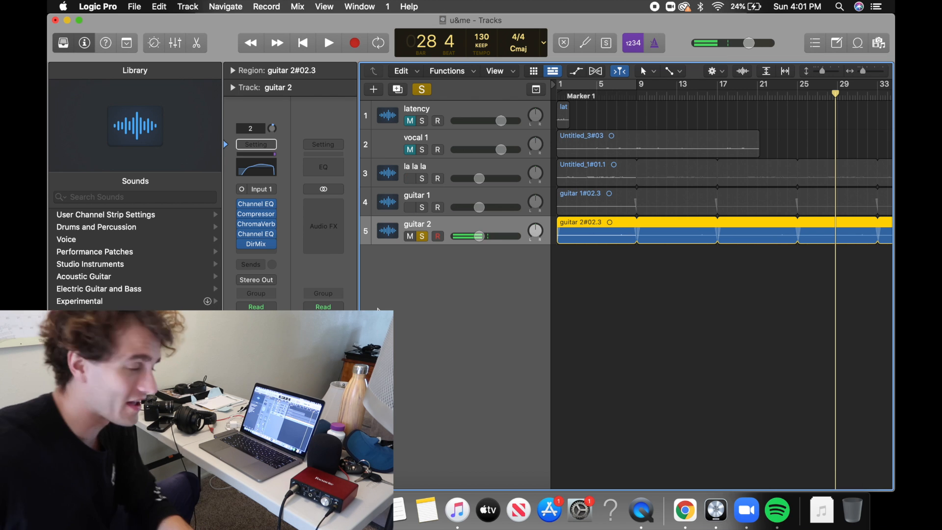